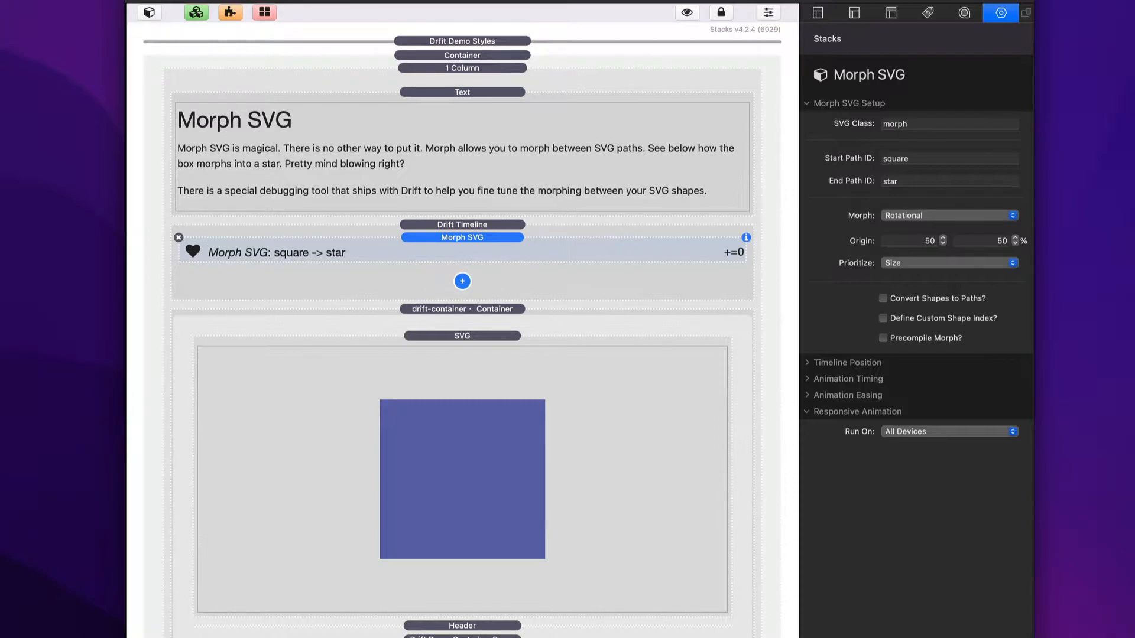
Step: Preview the page to watch the square-to-star morph animation, and return to the edit view
left_click(637, 1)
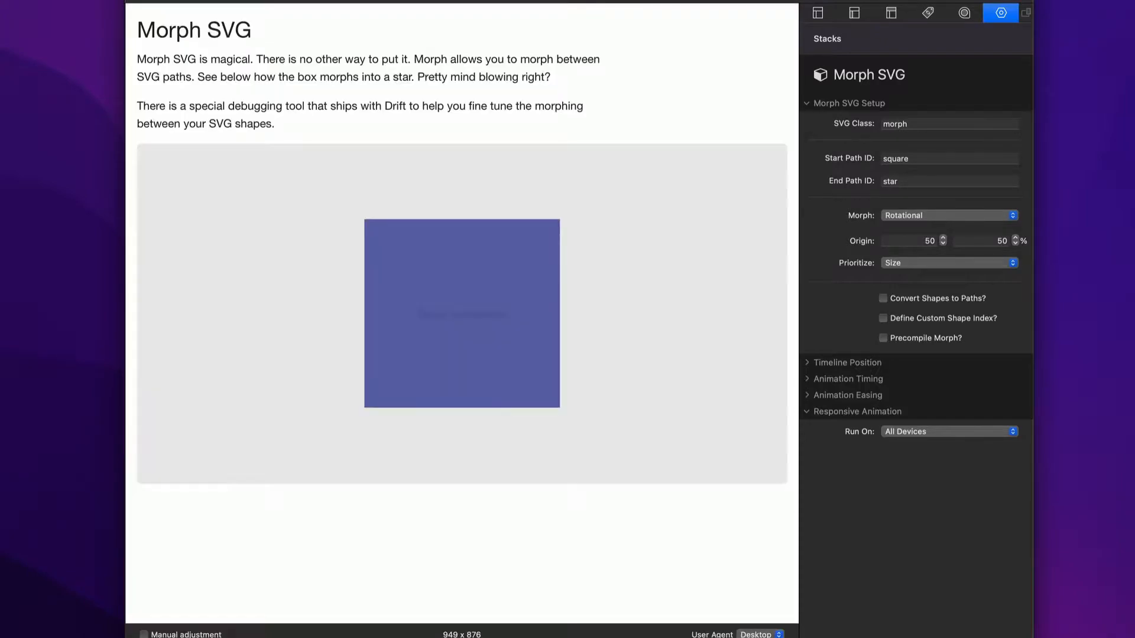
mouse_move(502, 253)
mouse_move(527, 398)
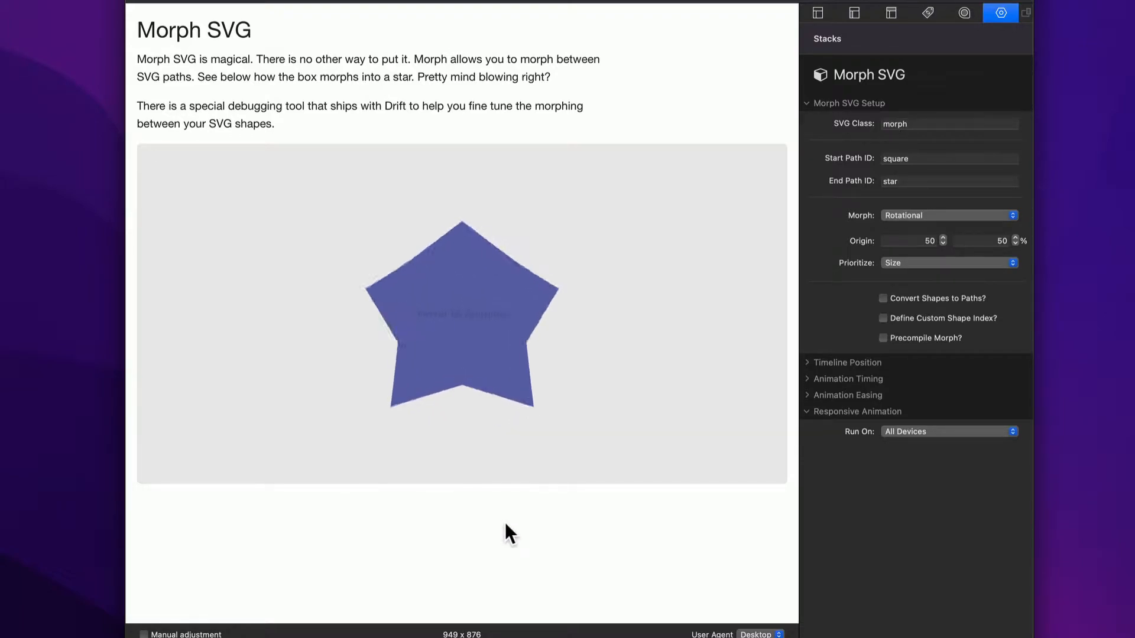
key("super+r")
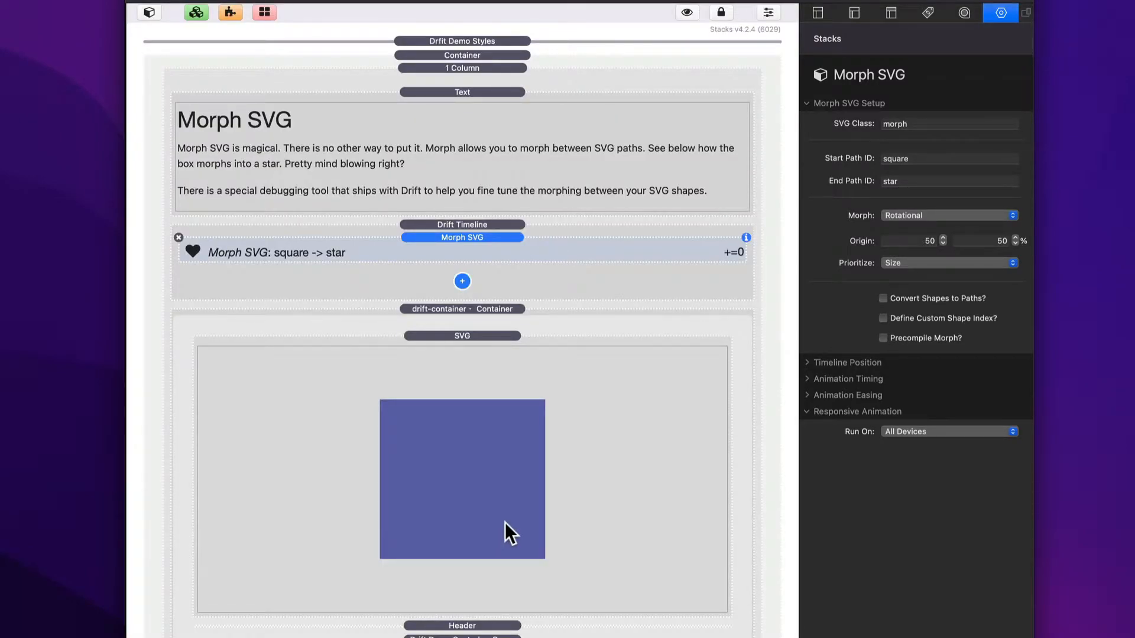
Step: Examine the SVG stack's code for the square and star paths and their IDs, and close it without saving
double_click(484, 389)
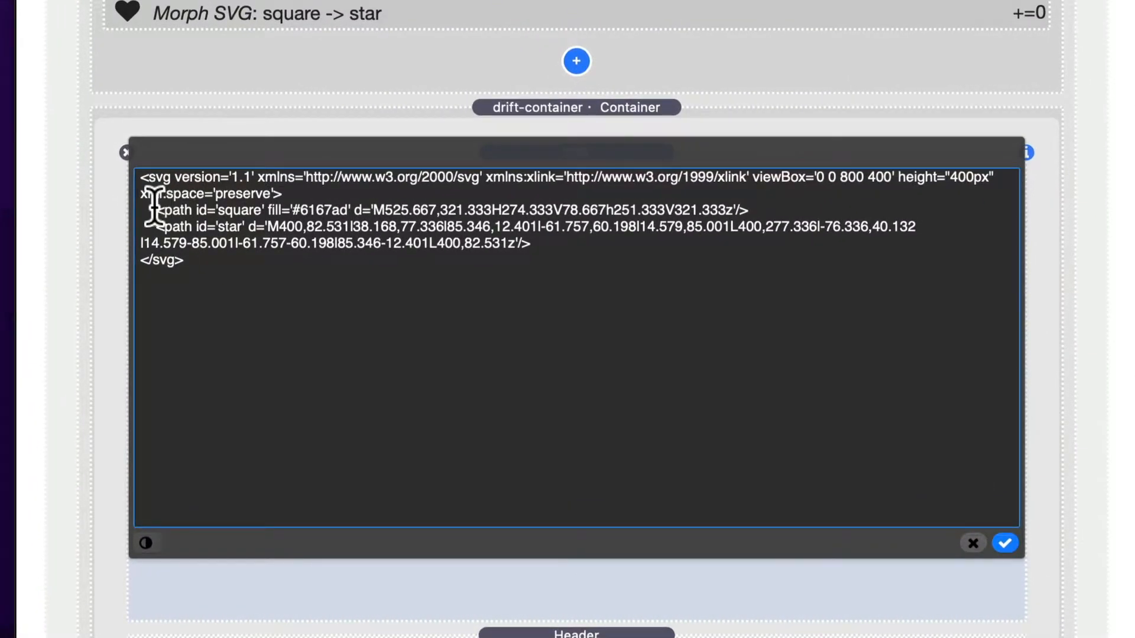
left_click_drag(210, 370, 292, 409)
left_click_drag(294, 273, 335, 246)
triple_click(261, 212)
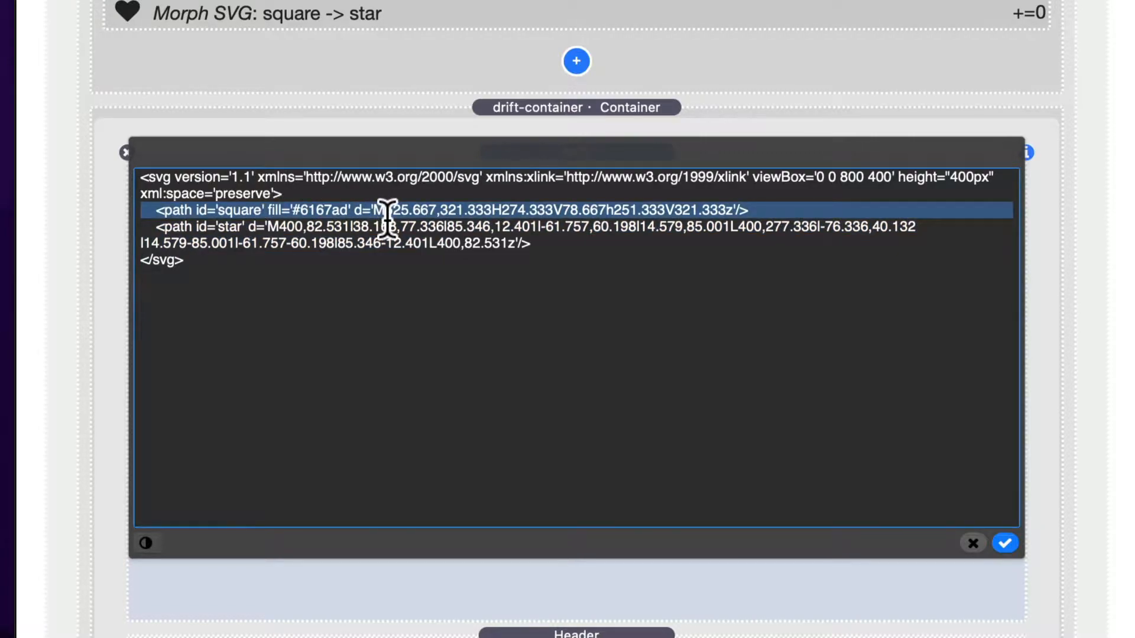
left_click(256, 211)
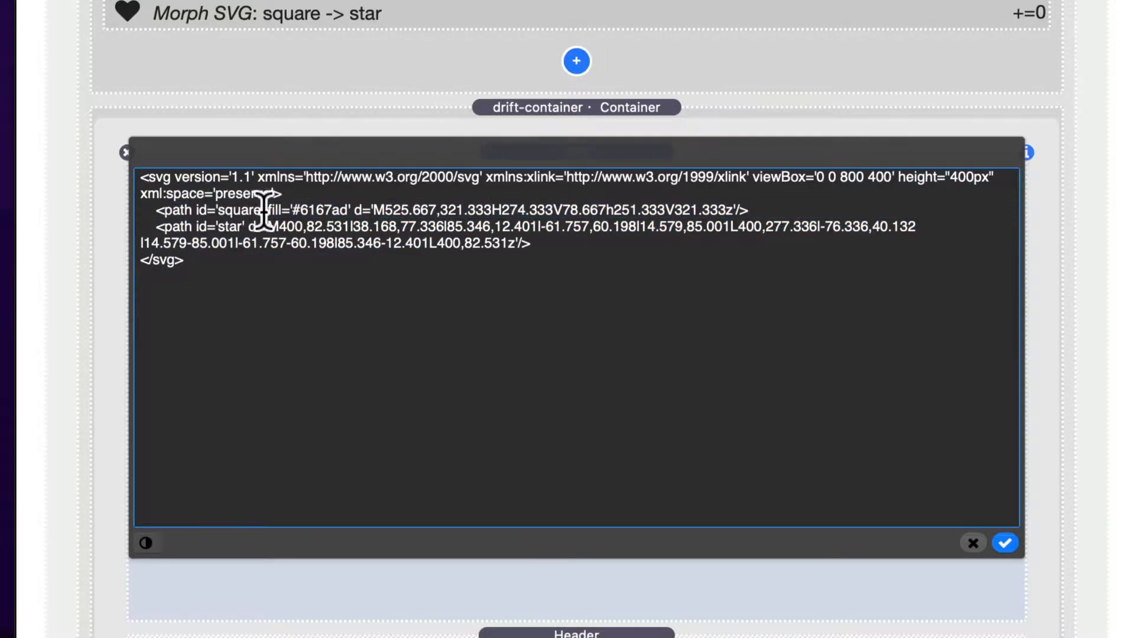
triple_click(291, 228)
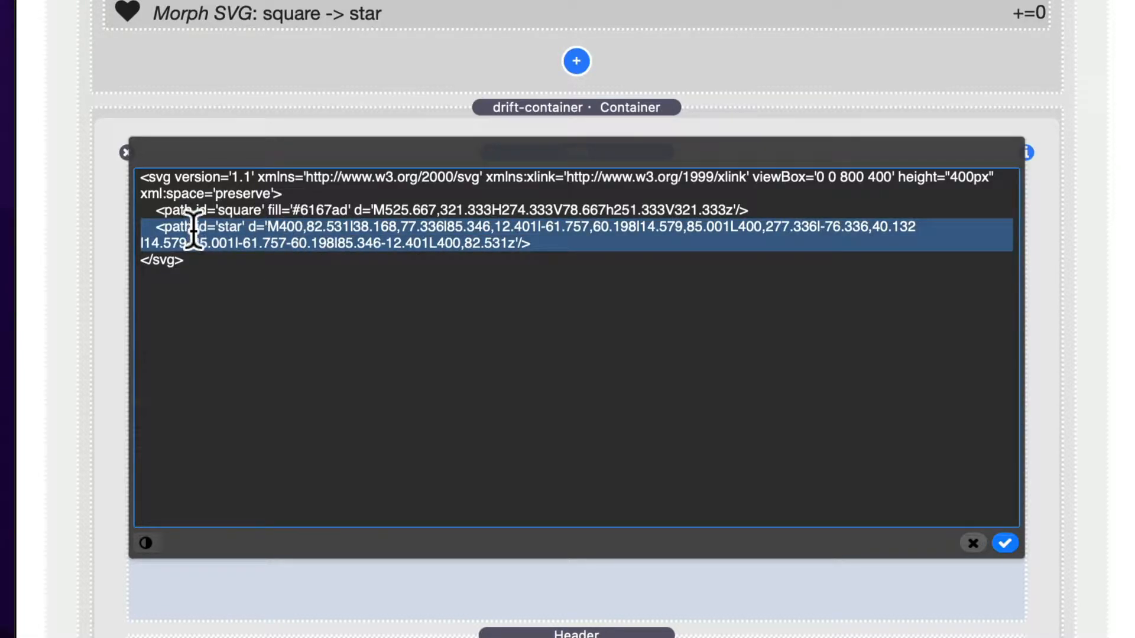
left_click(278, 284)
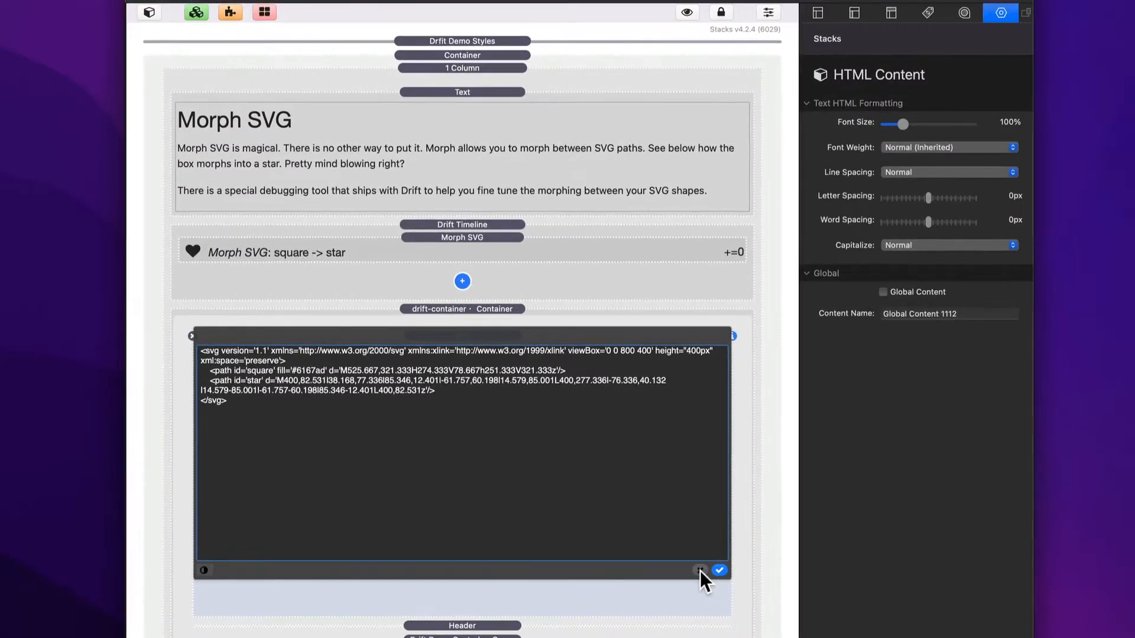
left_click(700, 570)
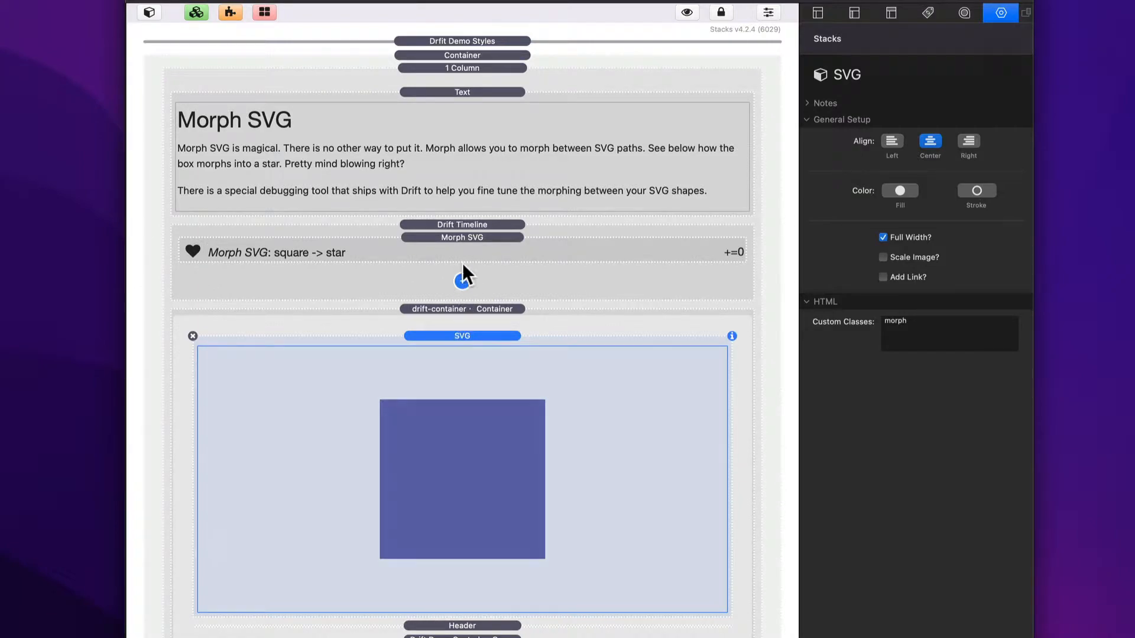
Step: Compare the SVG Class of the Morph SVG stack with the Custom Classes entry of the SVG stack
left_click(460, 237)
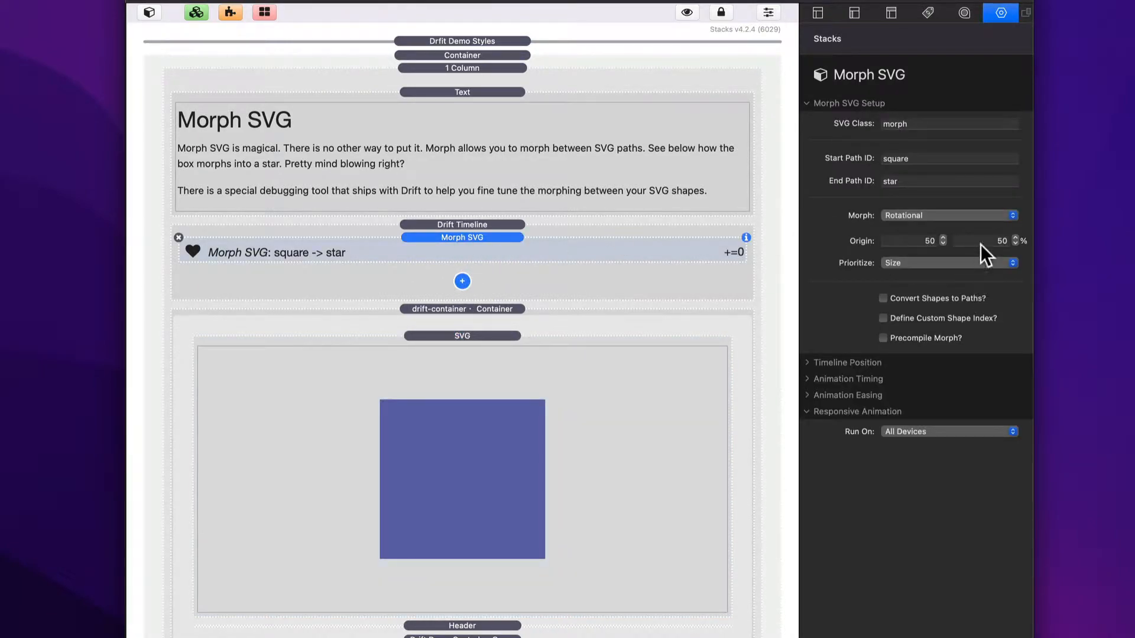
left_click(940, 159)
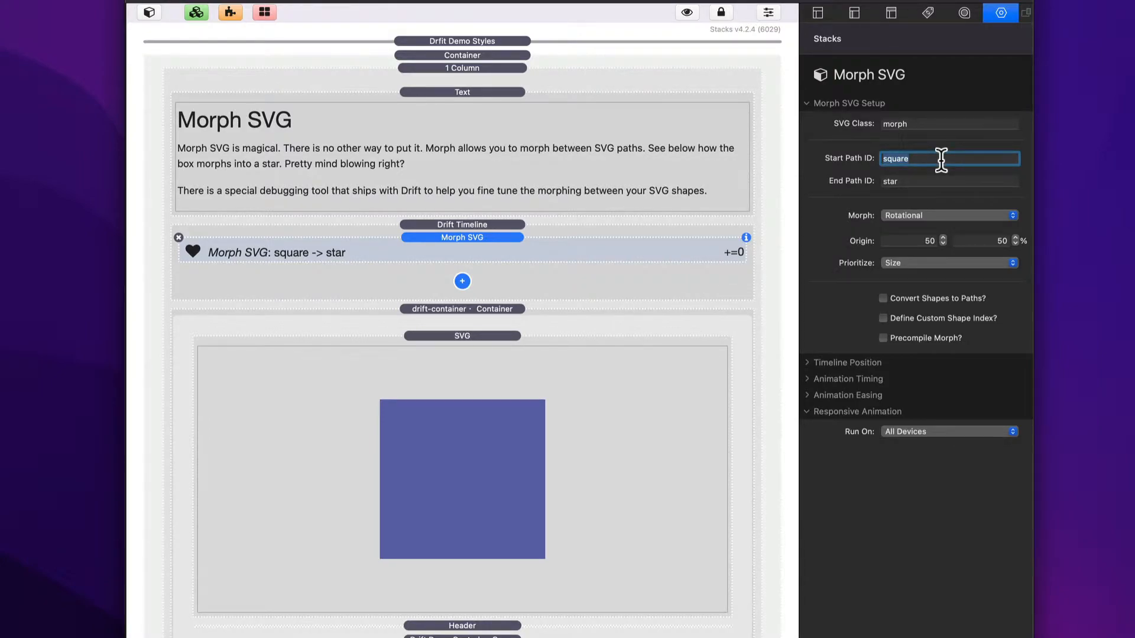
left_click(920, 124)
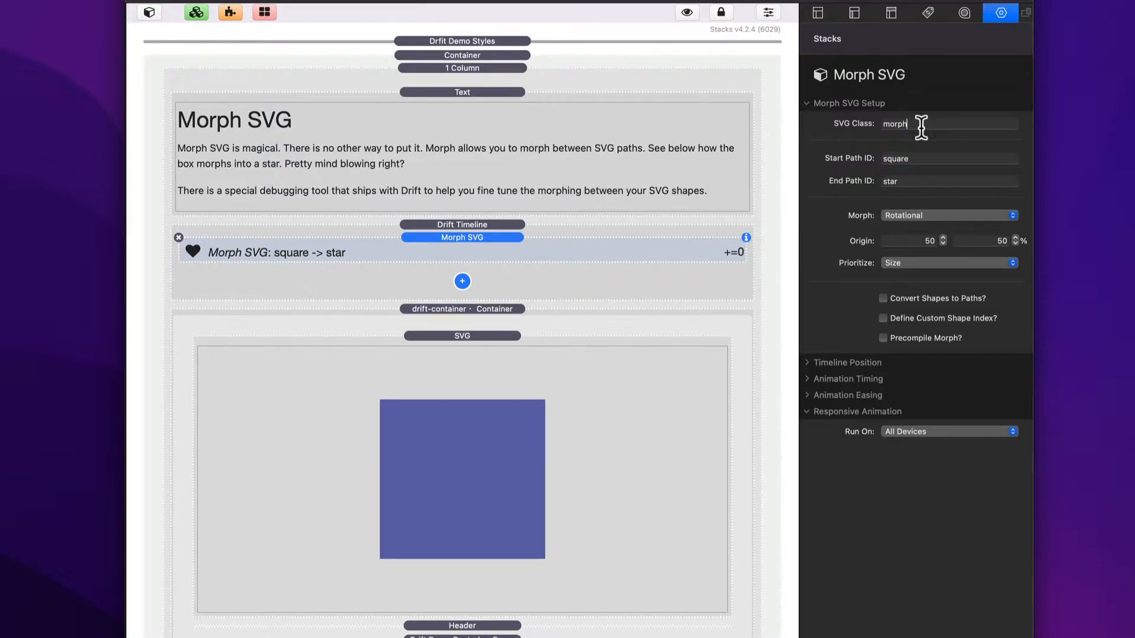
left_click(490, 350)
left_click_drag(950, 321, 761, 323)
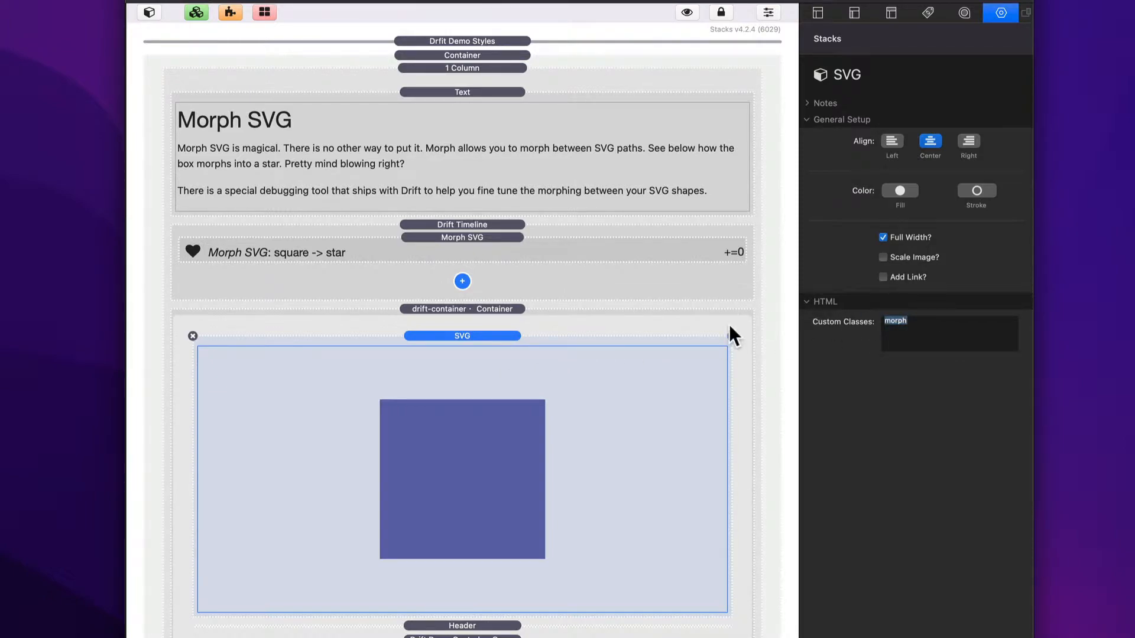
Step: Review the Morph SVG stack's Start Path ID and End Path ID, and preview the morph animation
left_click(459, 254)
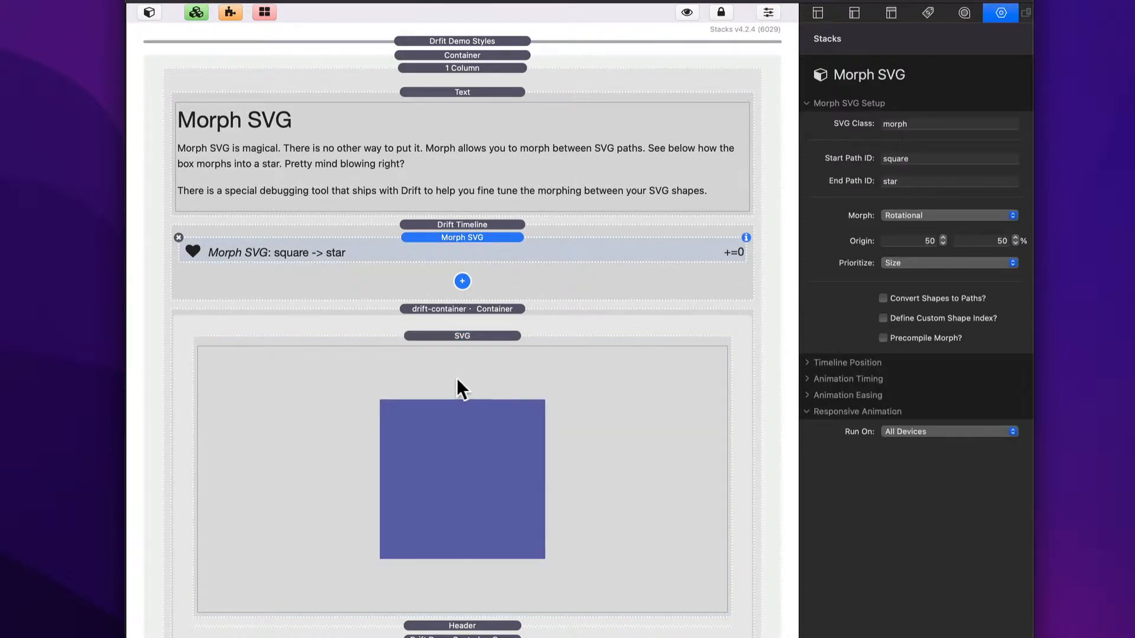
double_click(928, 157)
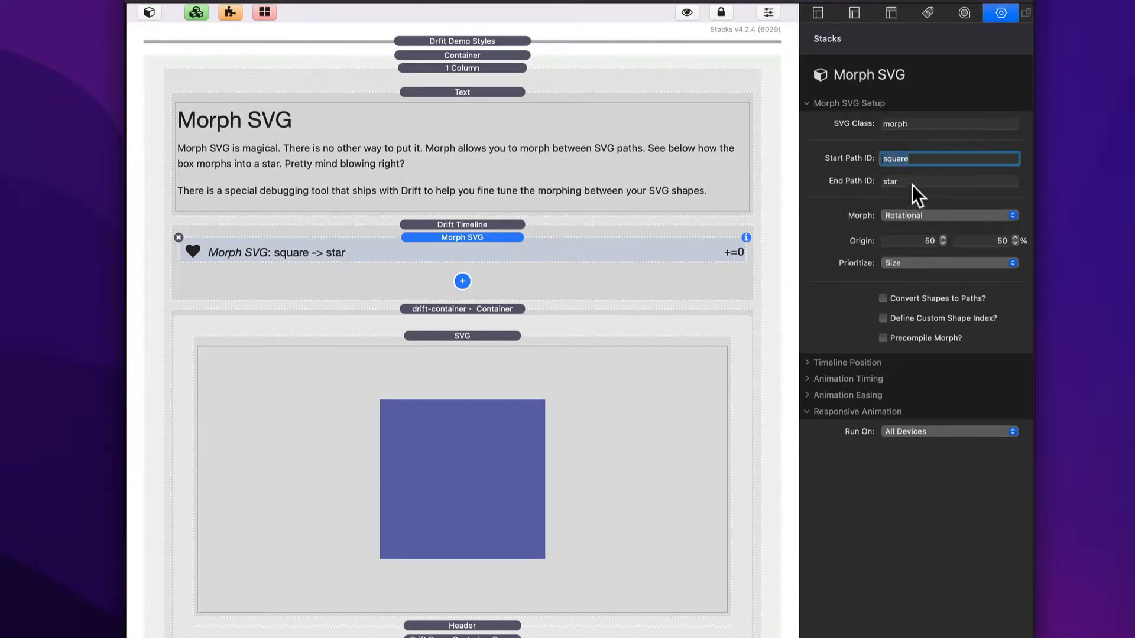
left_click(913, 181)
double_click(914, 181)
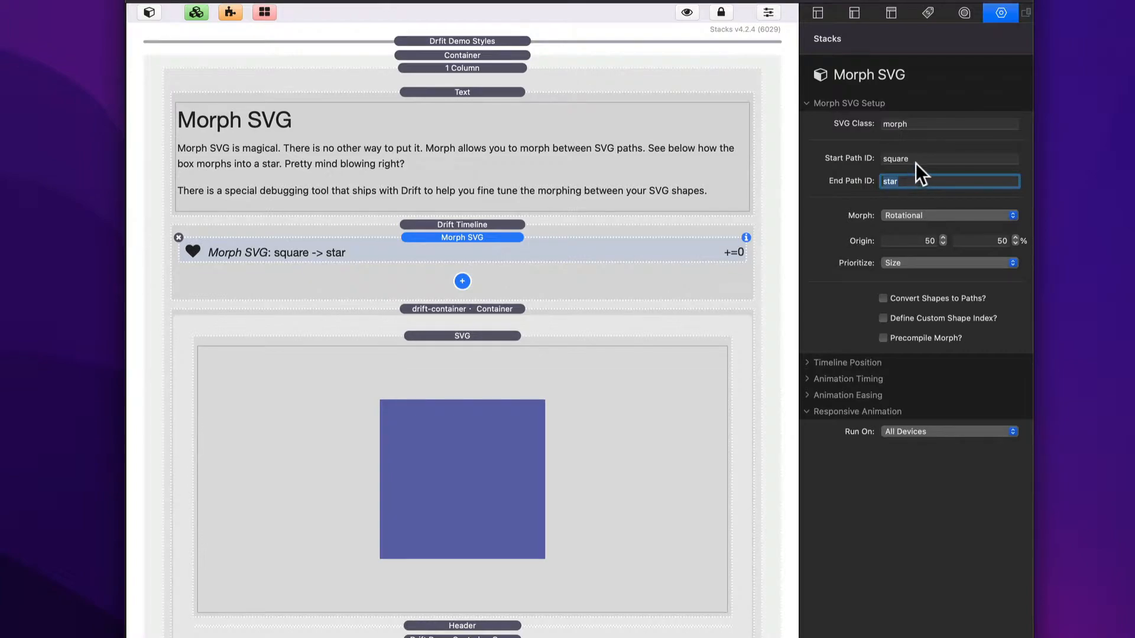
left_click(916, 158)
left_click(913, 182)
key("super+r")
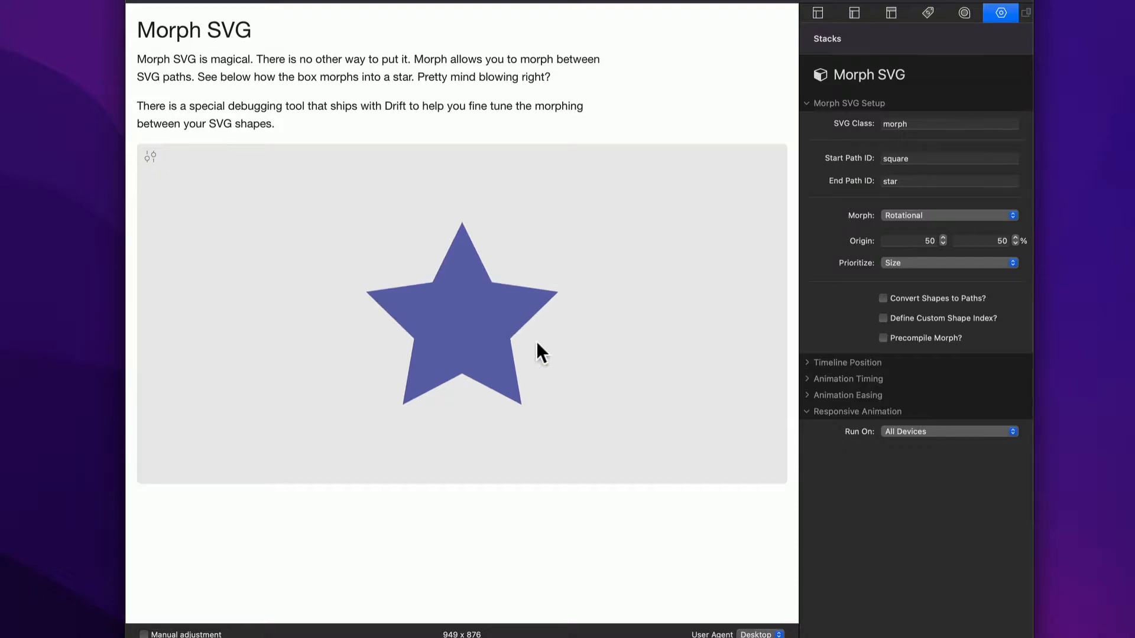
Step: Set the morph type to Linear and play the square-to-star animation in the preview
left_click(924, 214)
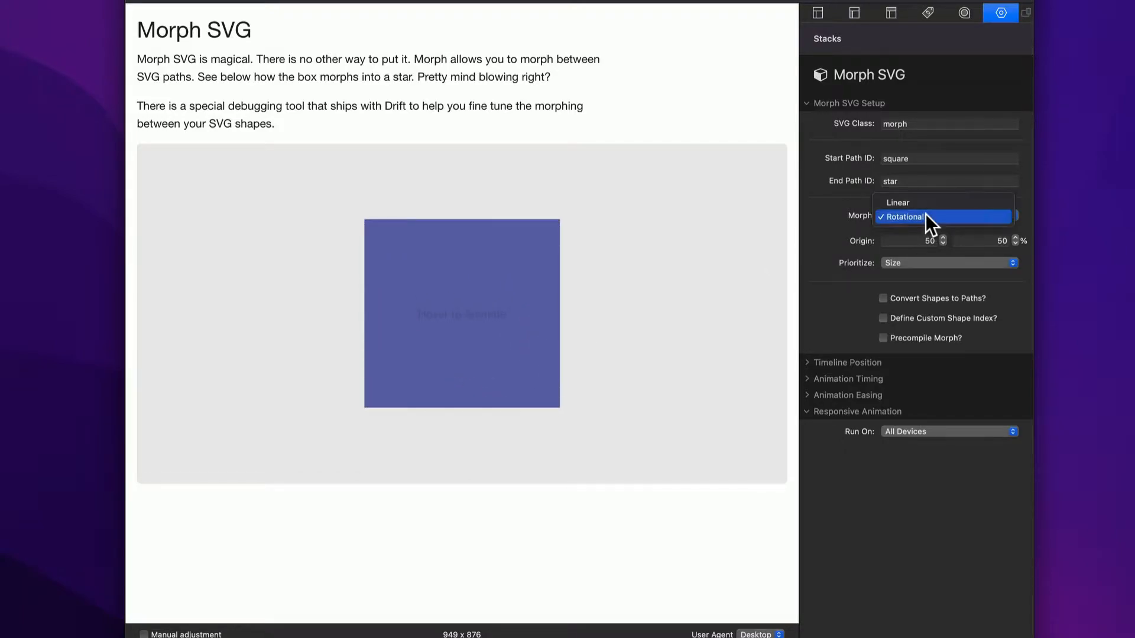
left_click(923, 204)
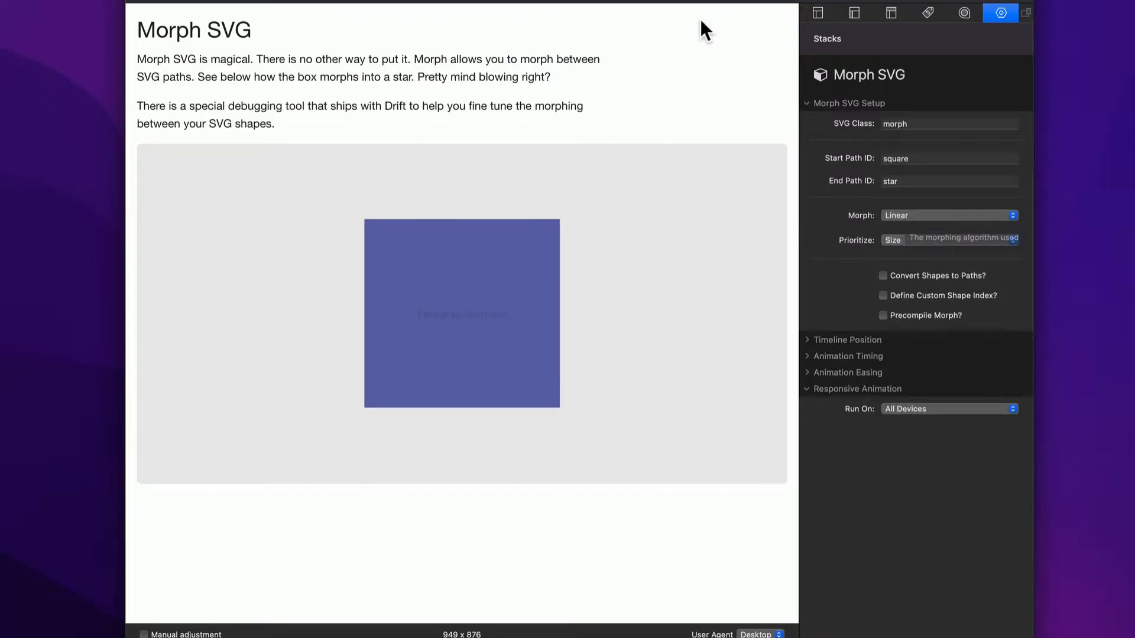
mouse_move(562, 201)
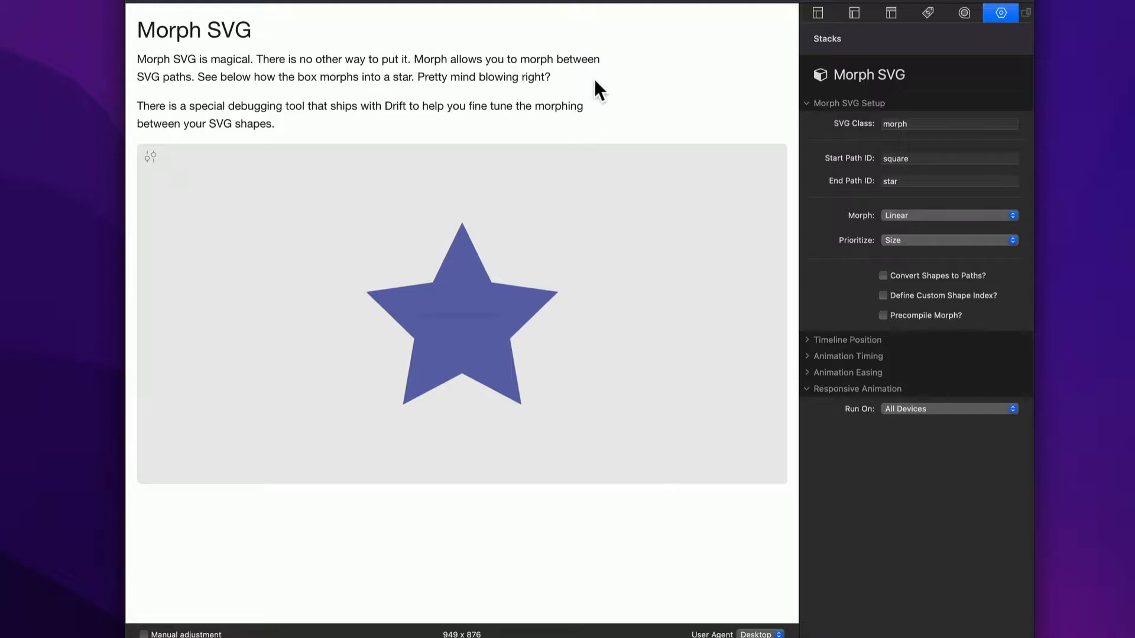
mouse_move(572, 176)
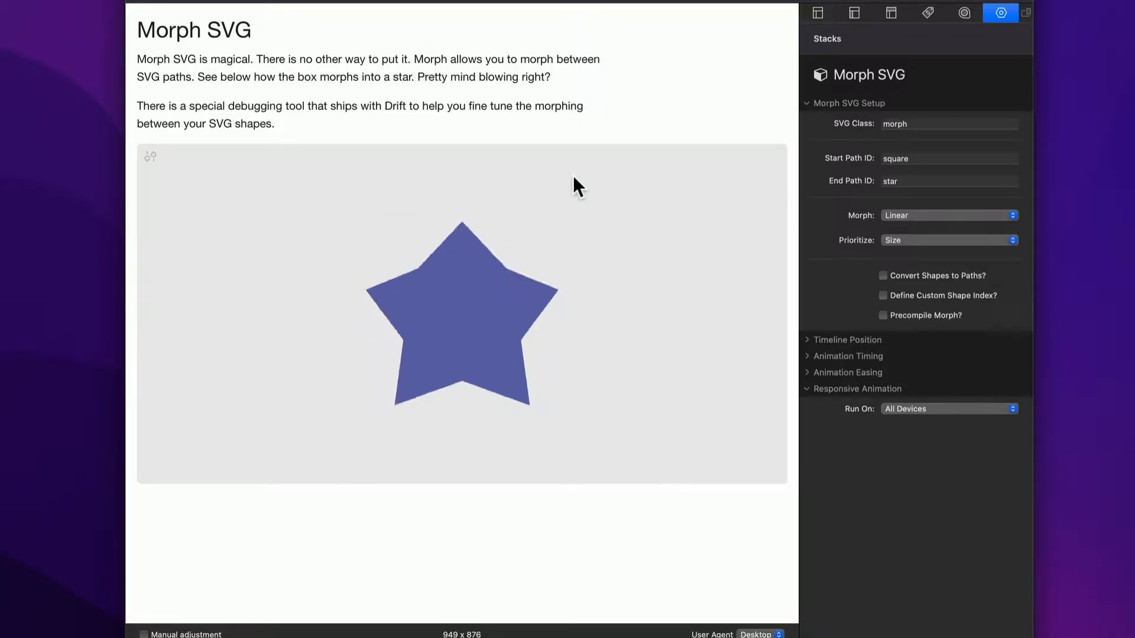
Step: Return the morph type to Rotational and replay the animation for comparison
left_click(913, 215)
left_click(914, 232)
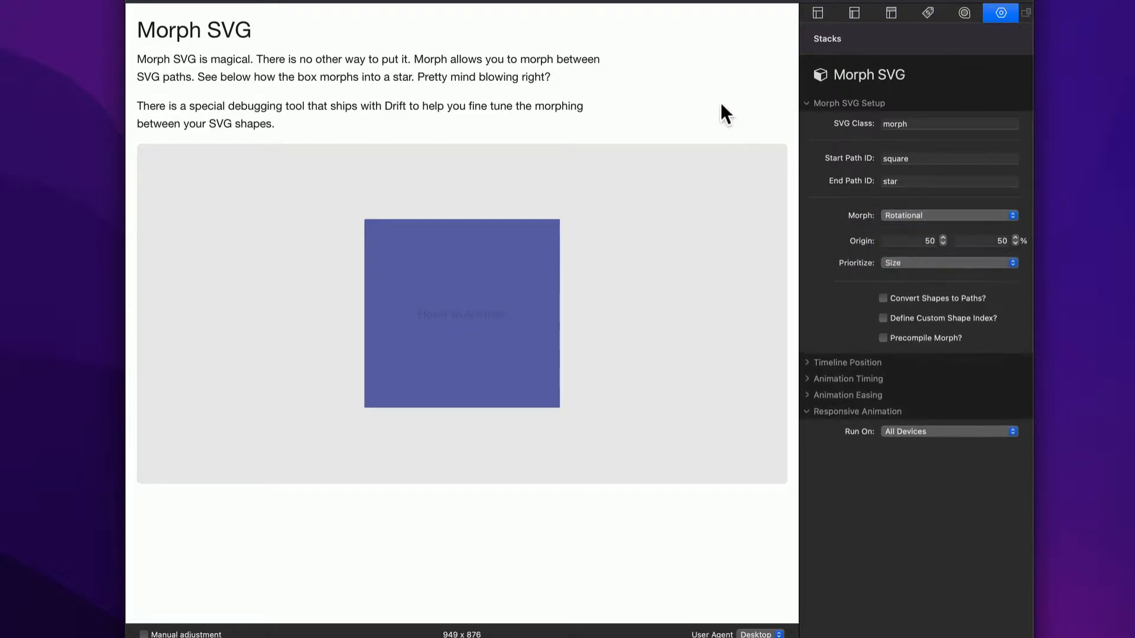
mouse_move(621, 194)
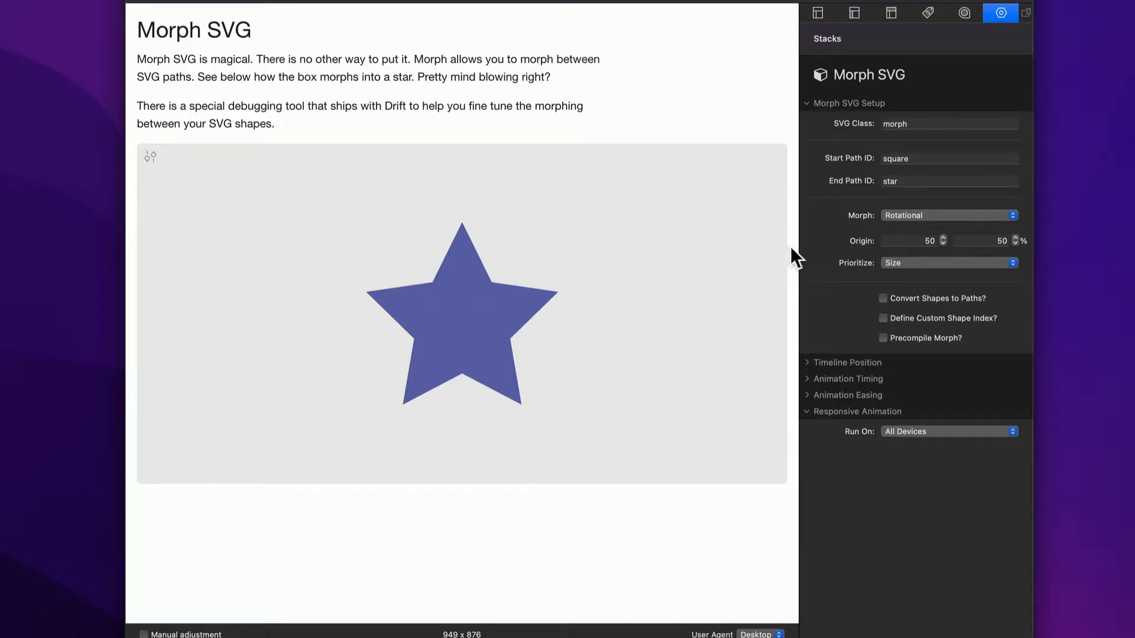
Step: Set the first Origin value of the rotational morph to 25% and play the animation
left_click(907, 237)
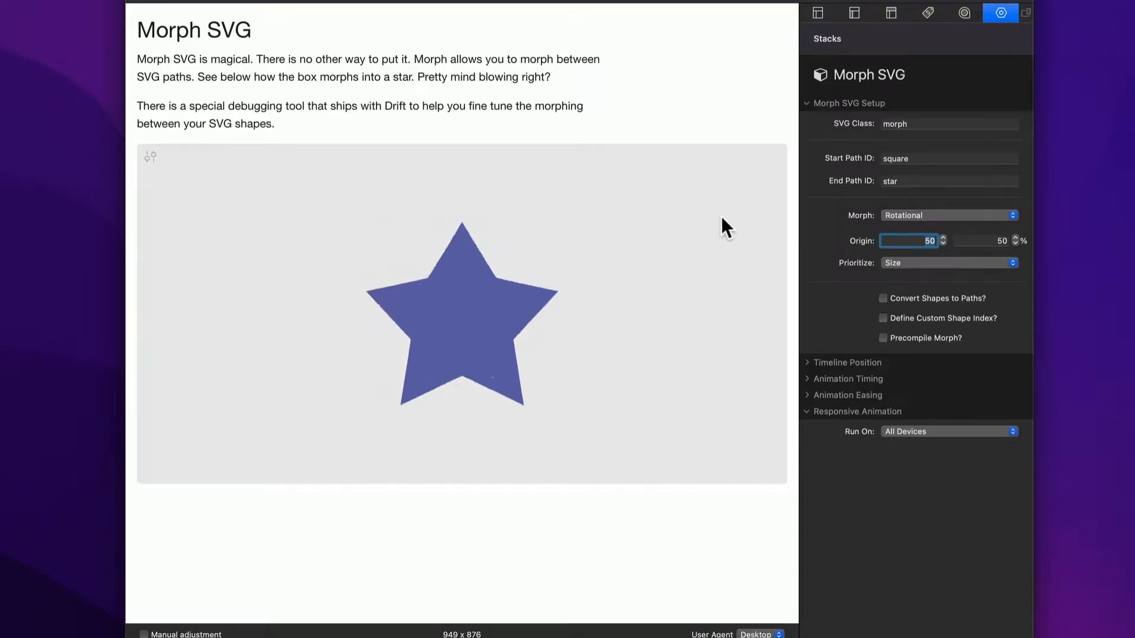
left_click(910, 240)
type("25")
key("Return")
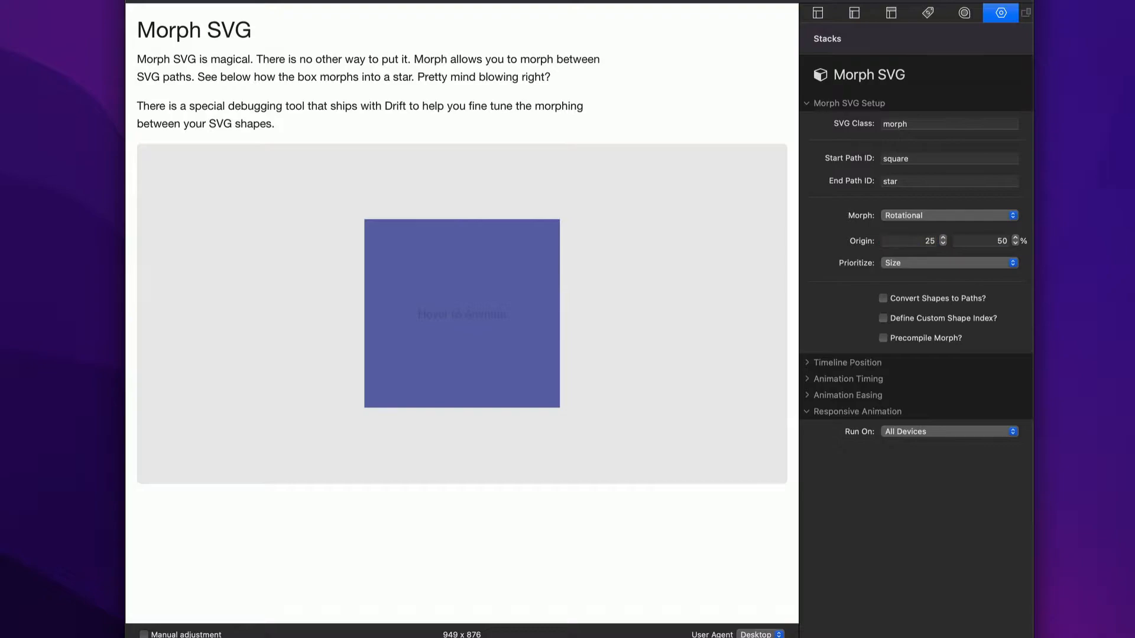
mouse_move(519, 224)
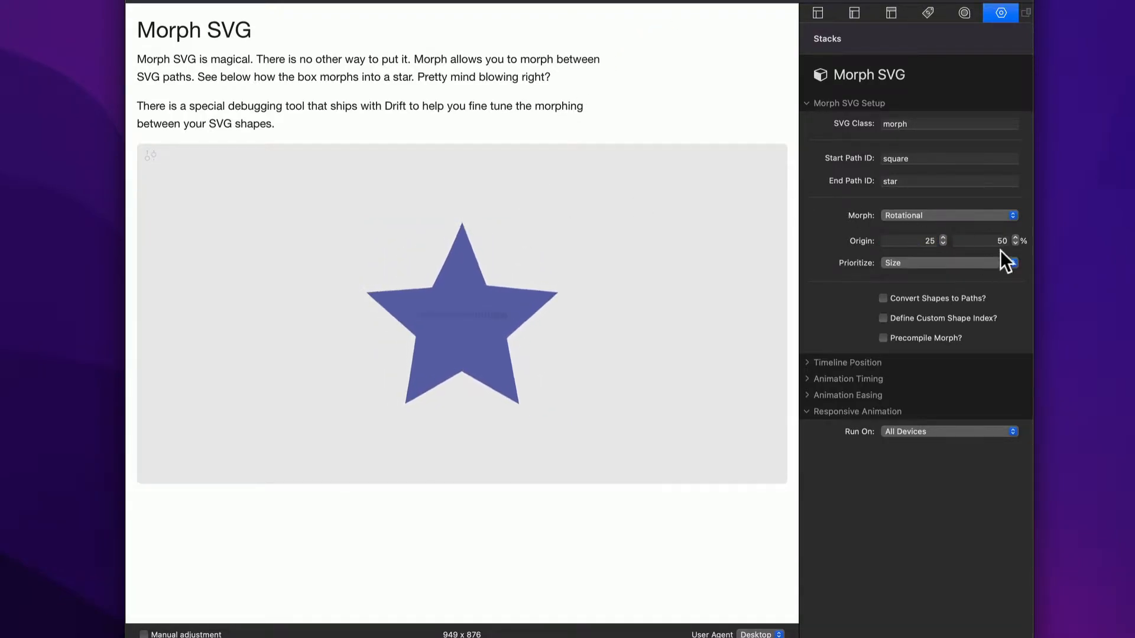
Step: Set the second Origin value of the rotational morph to 25% and play the animation
left_click(987, 241)
type("25")
key("Return")
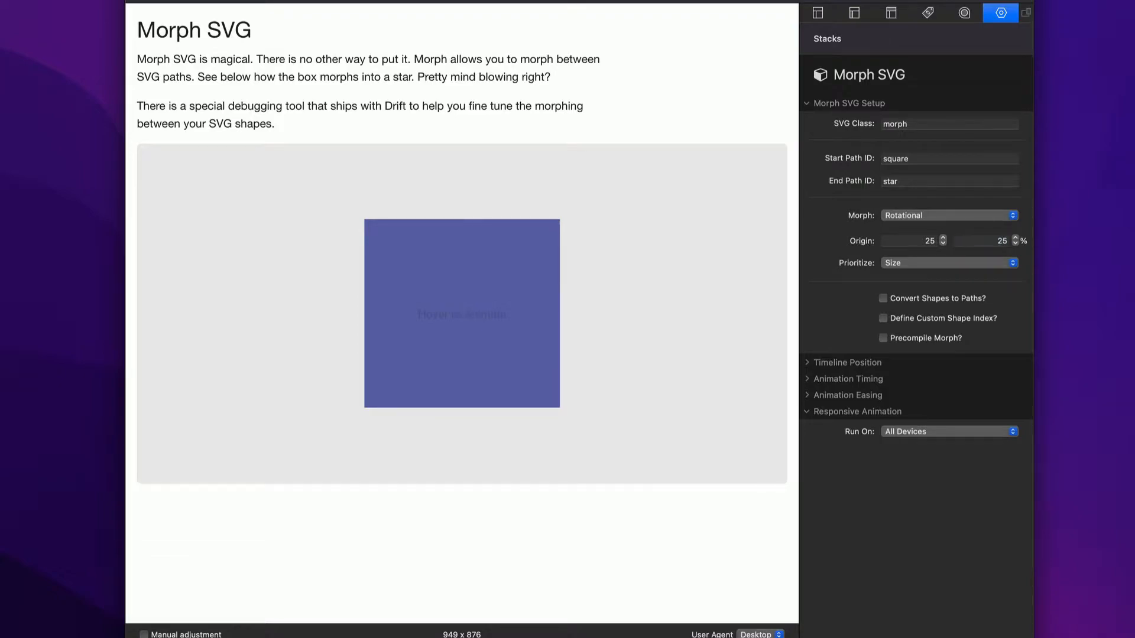
mouse_move(486, 252)
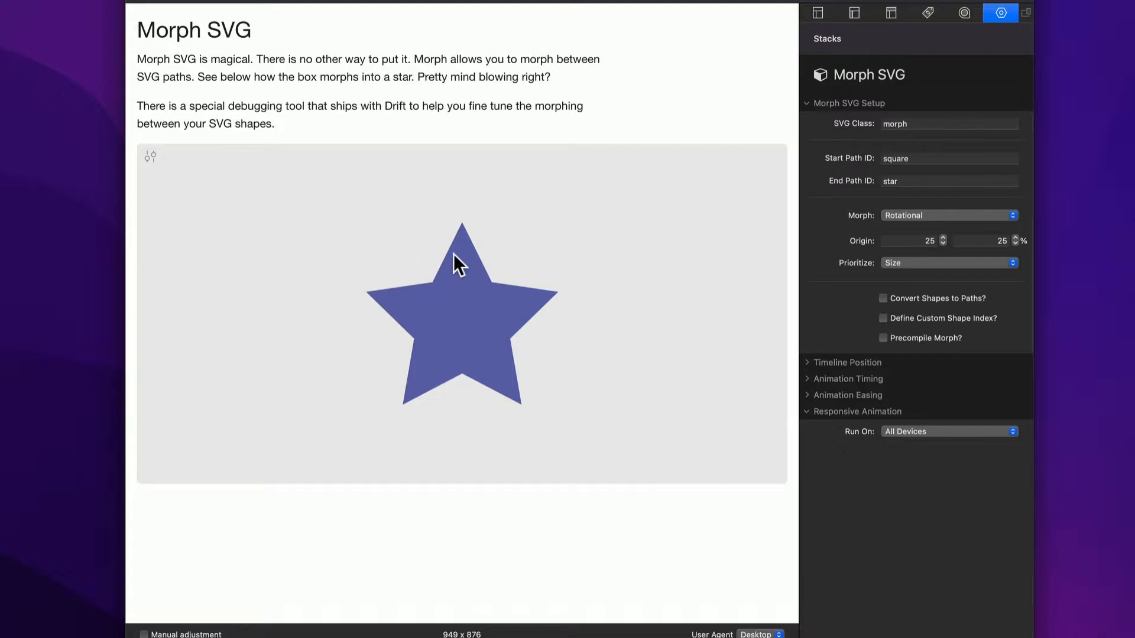
mouse_move(423, 201)
Step: Reset both Origin values of the rotational morph to 50%
double_click(919, 240)
type("50")
key("Return")
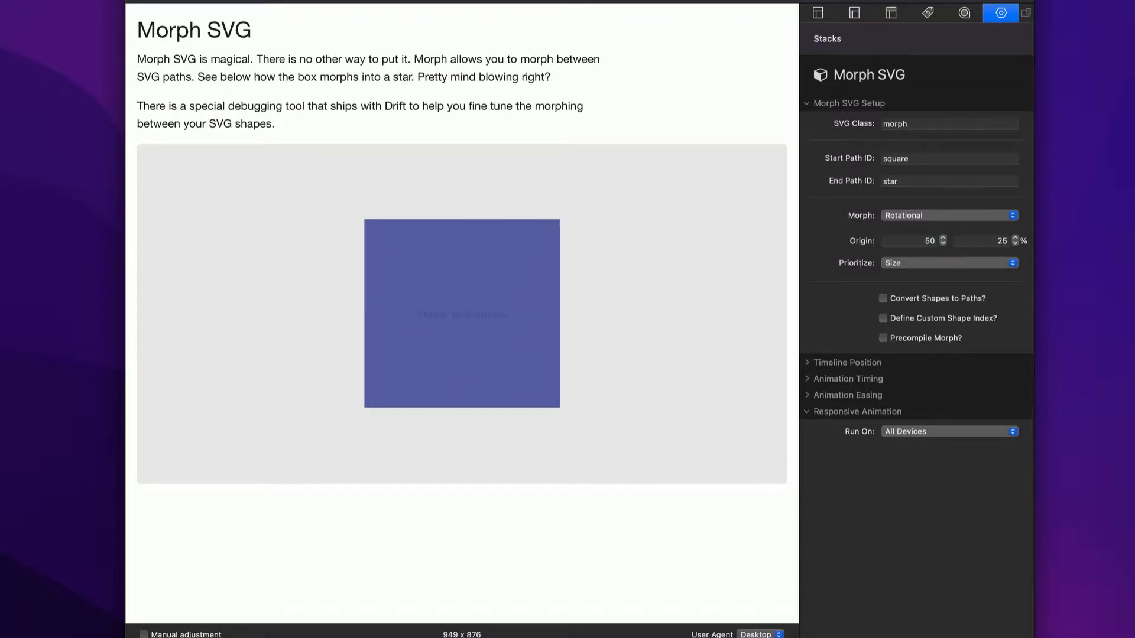
double_click(999, 238)
type("50")
key("Return")
left_click(912, 241)
Step: Switch the morph type to Linear and back to Rotational to compare the available settings
left_click(925, 215)
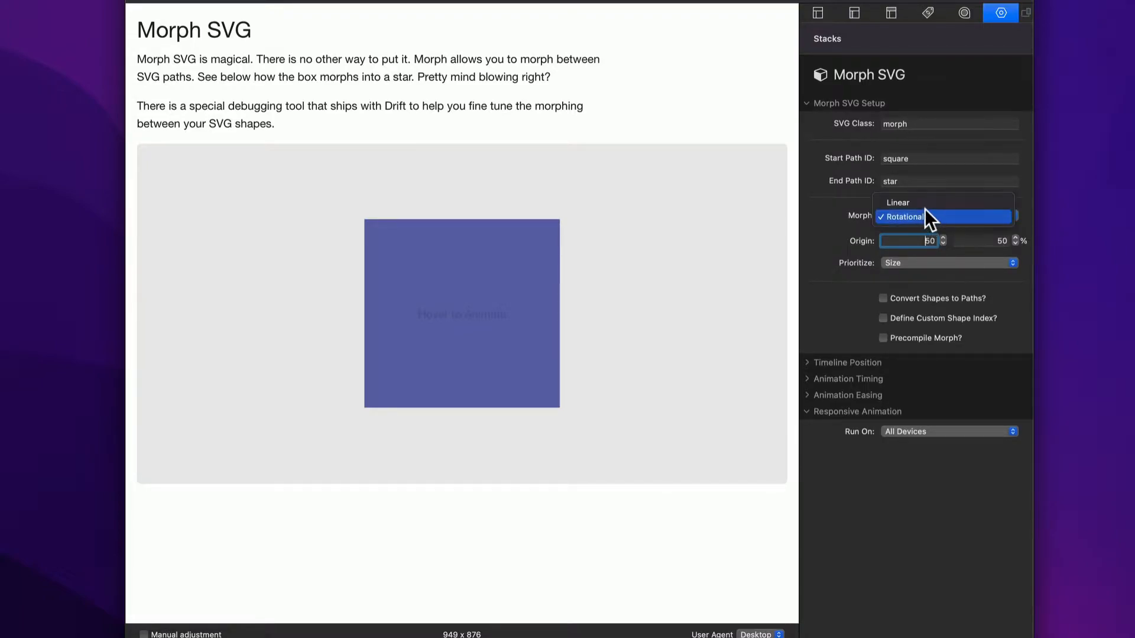
left_click(924, 205)
left_click(902, 217)
left_click(902, 228)
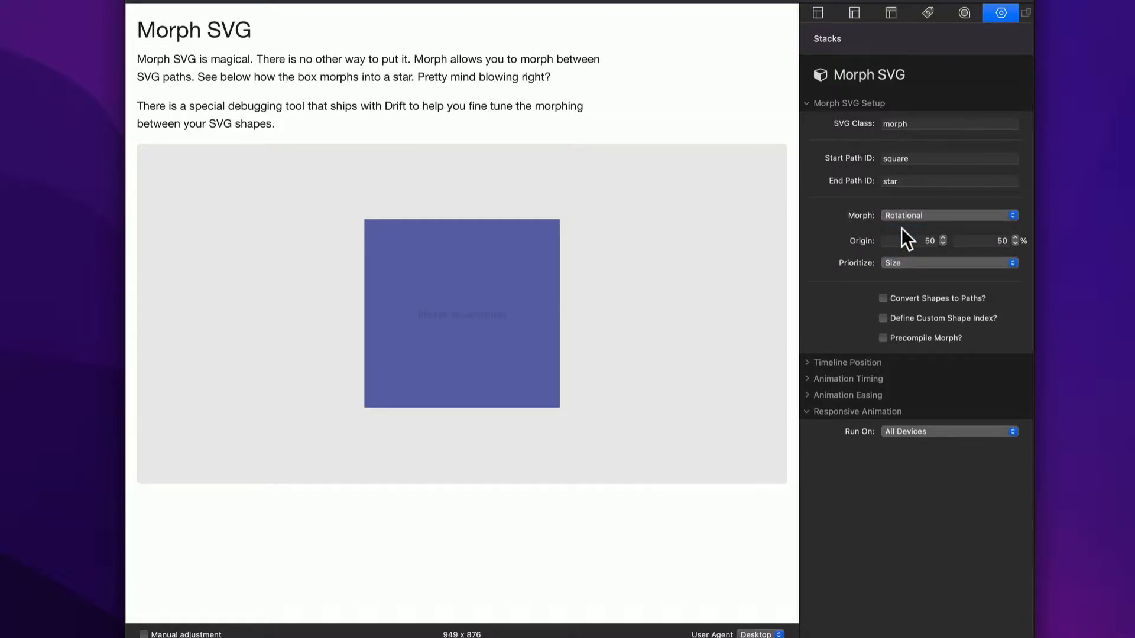
Step: Read the Prioritize setting's explanation and set it to Position to test the morph
mouse_move(864, 263)
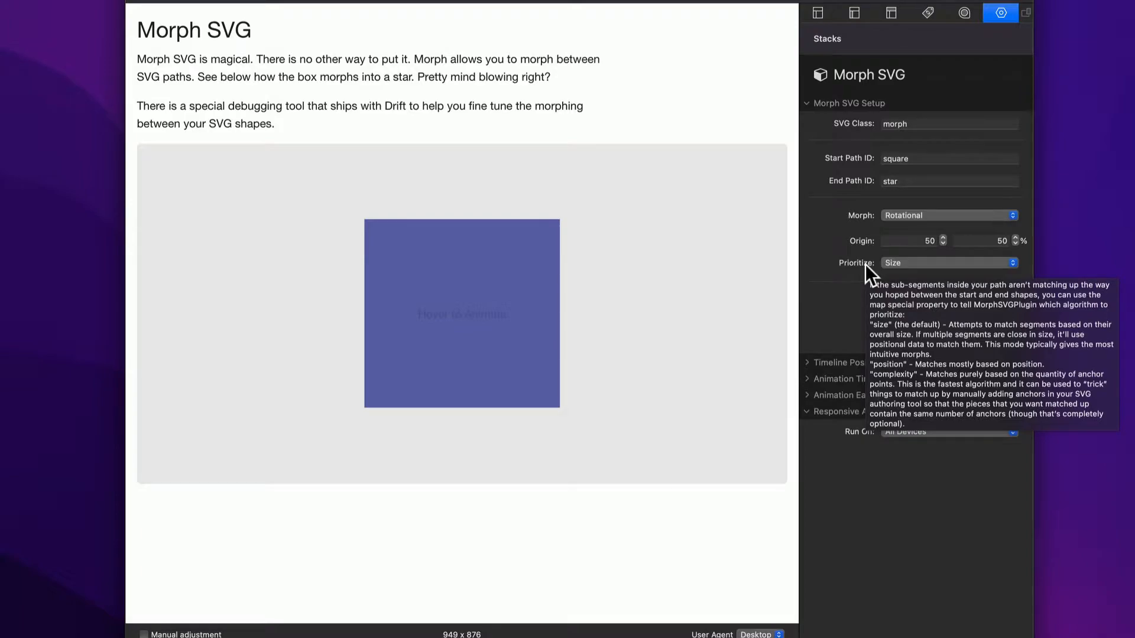
left_click(903, 263)
left_click(912, 281)
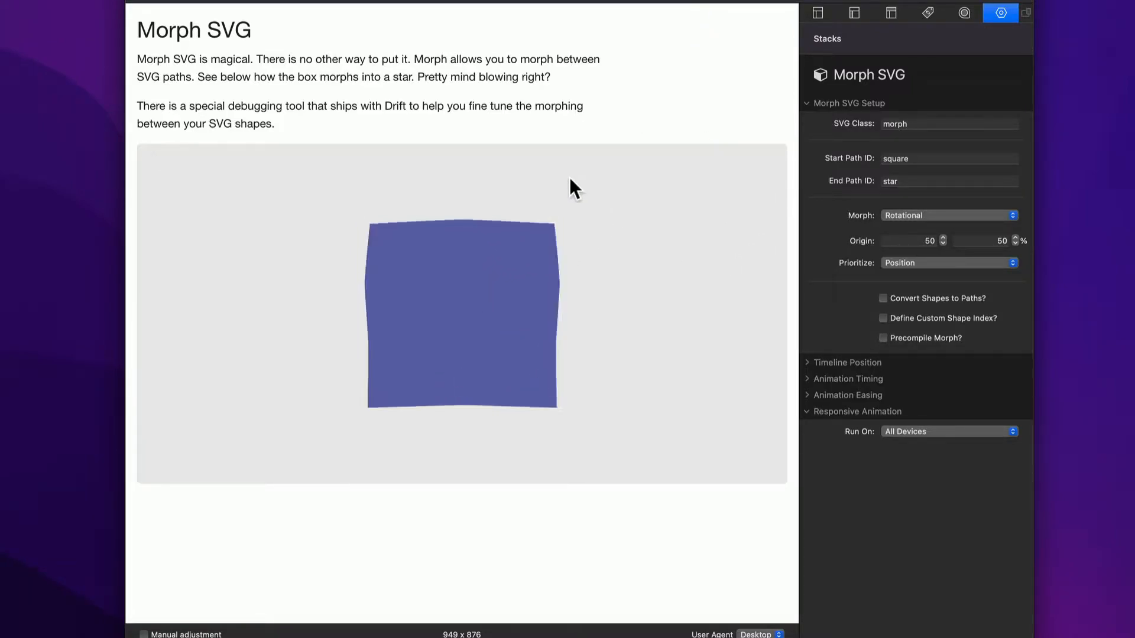
Step: Set Prioritize to Complexity and play the square-to-star morph in the preview
left_click(913, 262)
left_click(913, 279)
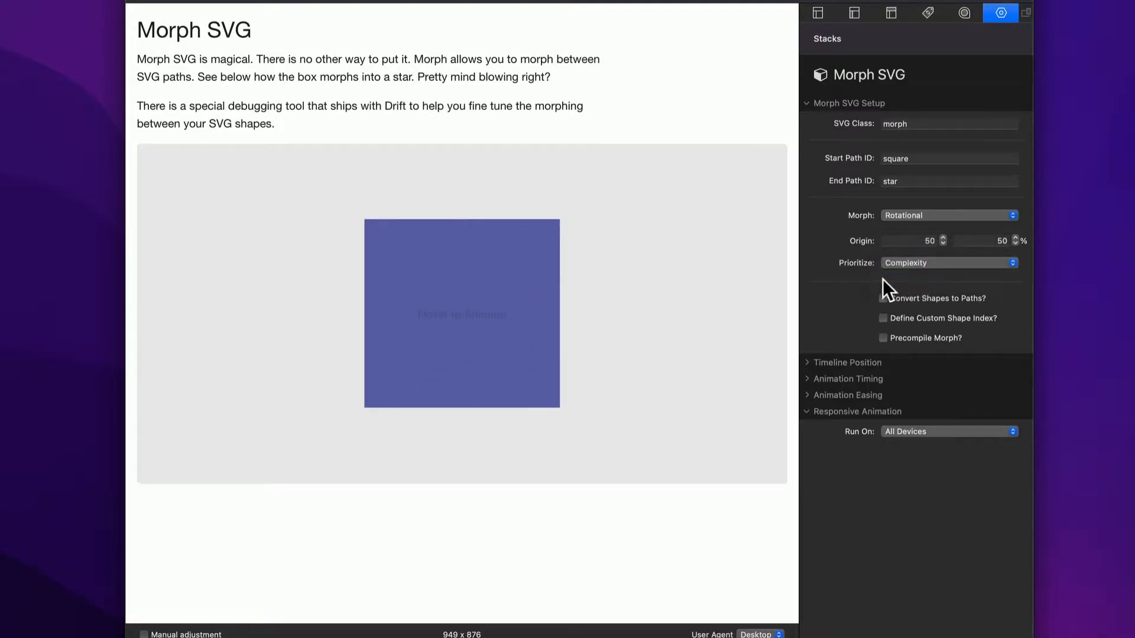
mouse_move(474, 252)
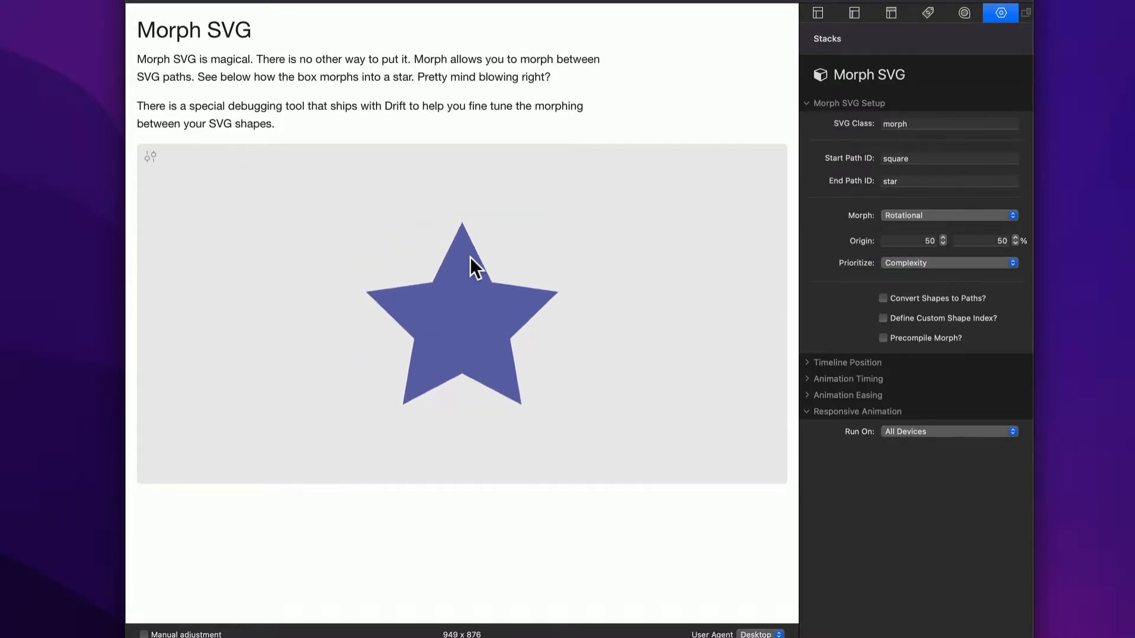
Step: Set the Morph SVG stack's Prioritize option to Size
left_click(901, 263)
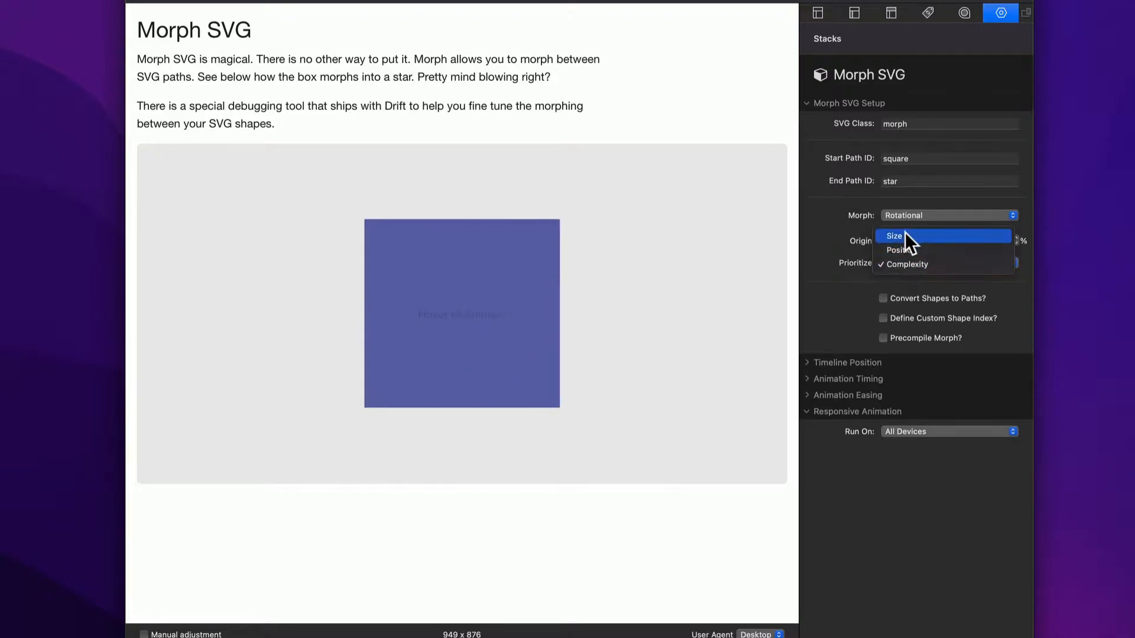
left_click(905, 236)
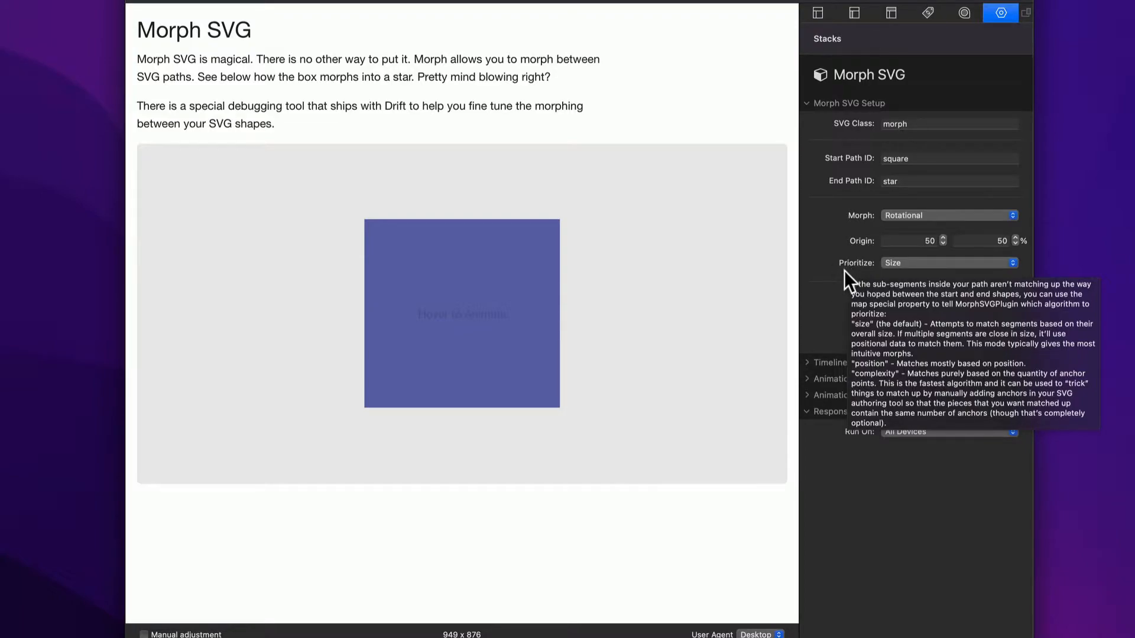
left_click(898, 262)
left_click(838, 282)
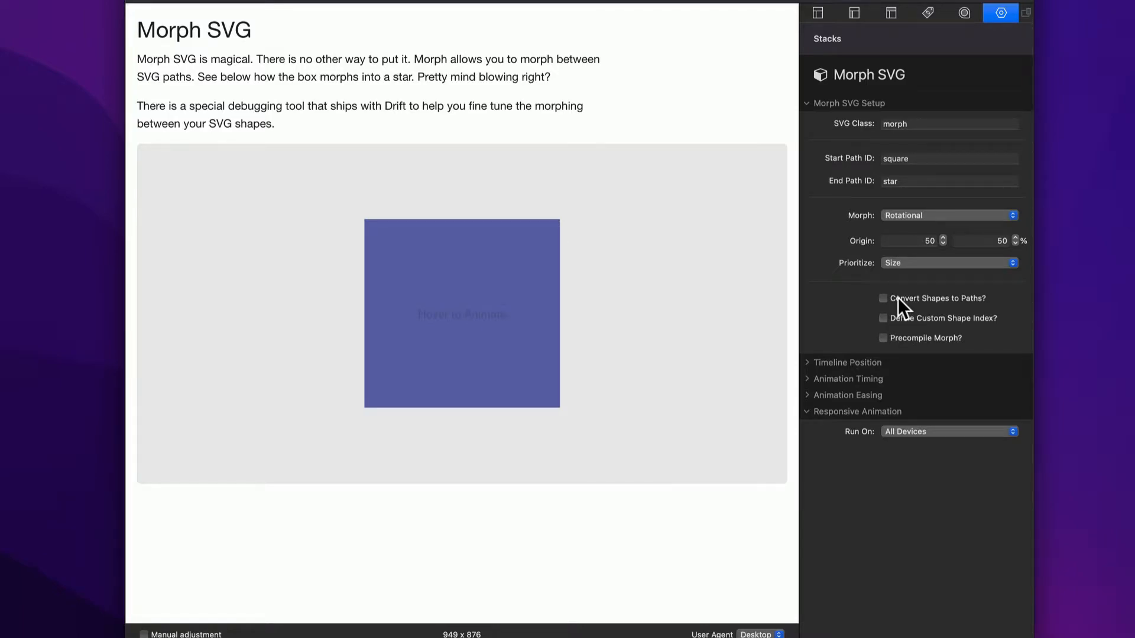
Step: Enable Convert Shapes to Paths and return from the preview to the page's edit view
mouse_move(898, 298)
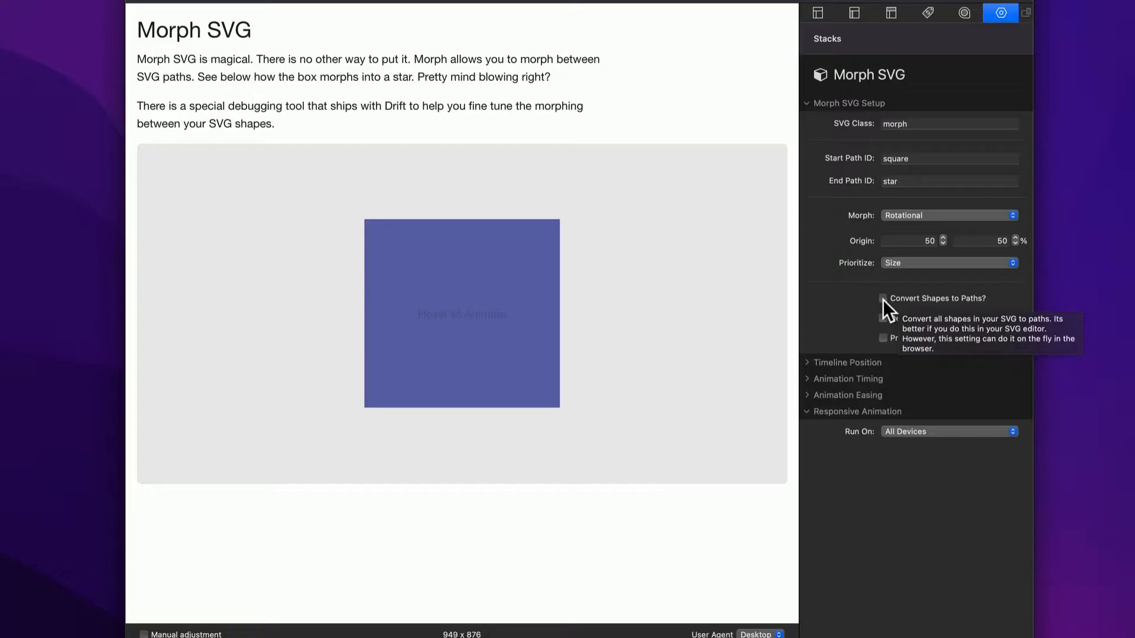
left_click(882, 298)
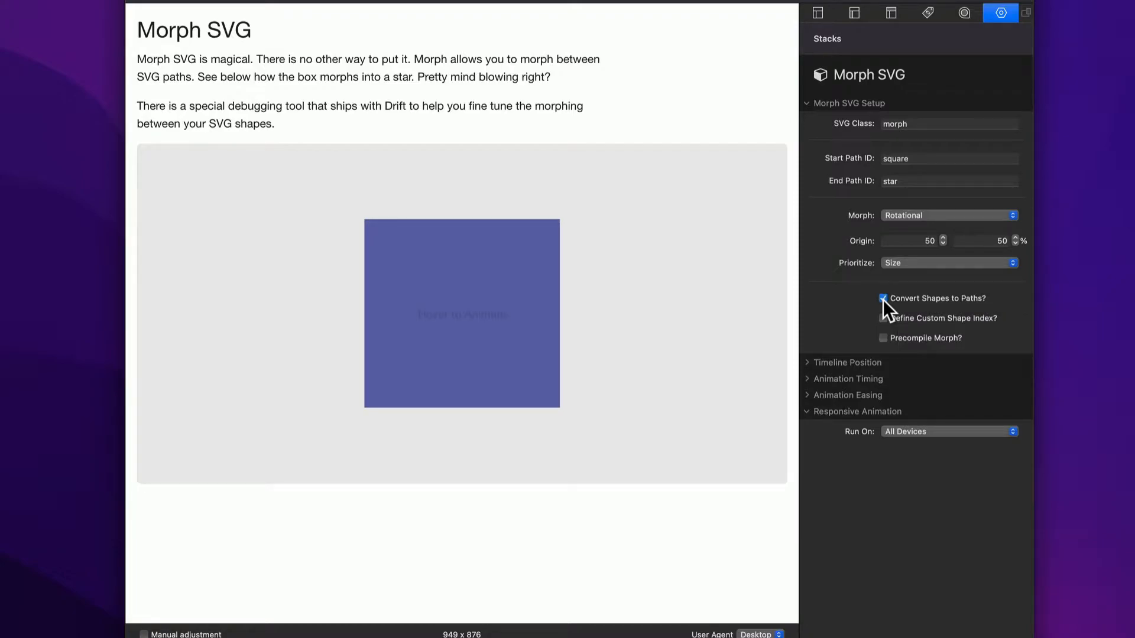
key("super+r")
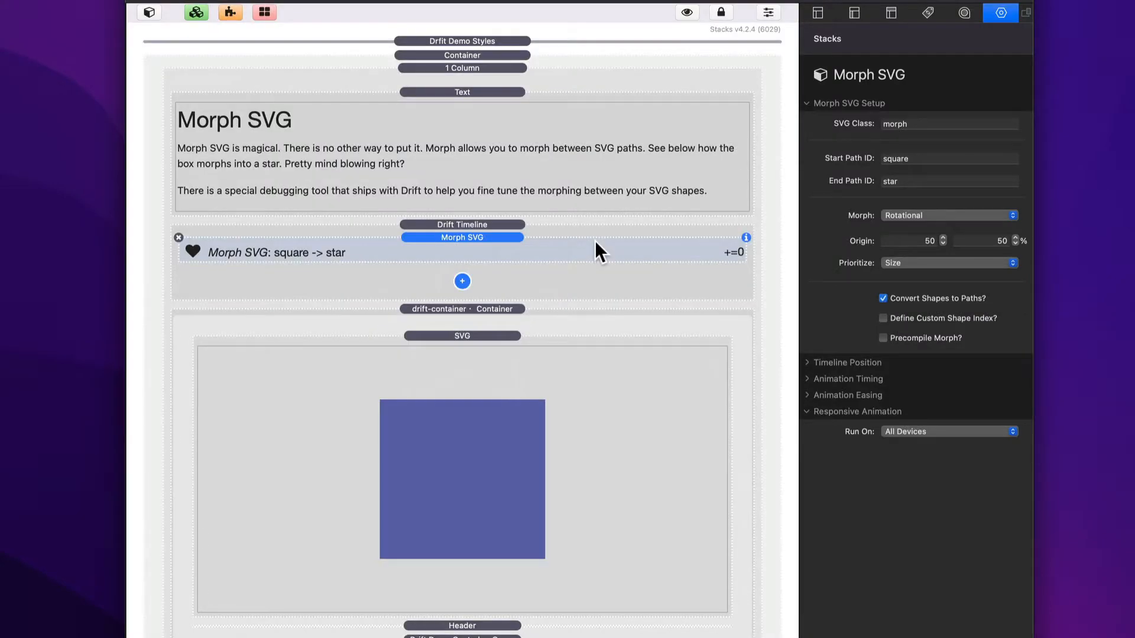
Step: Examine the square and star path elements in the SVG stack's code and close it without changes
double_click(452, 445)
left_click_drag(201, 367, 459, 395)
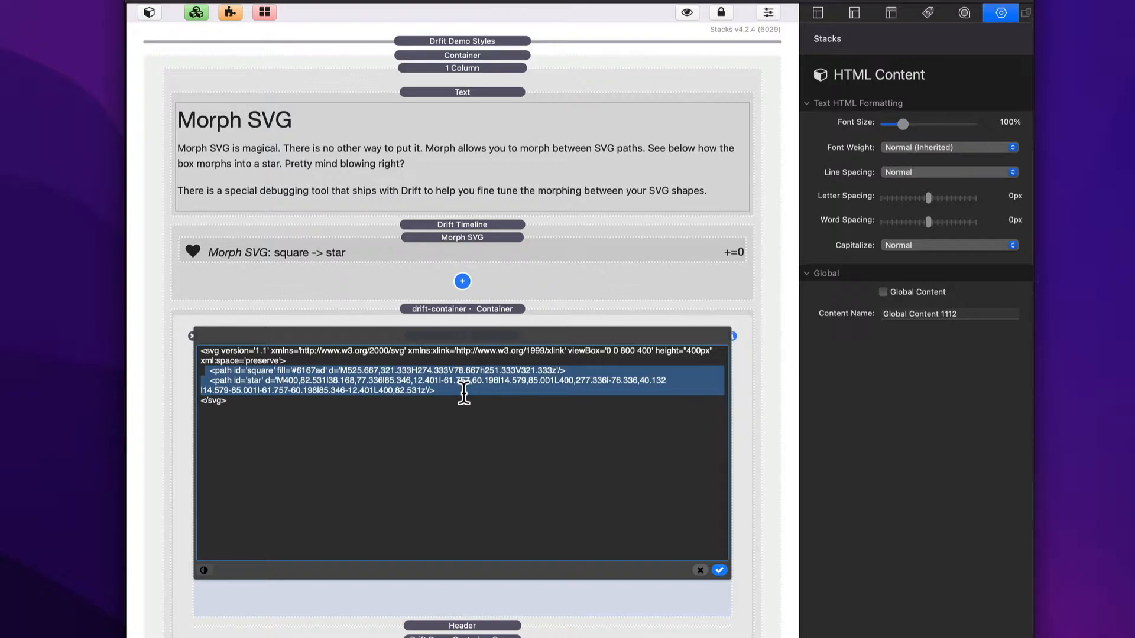
left_click(700, 569)
Step: Turn off Convert Shapes to Paths for the Morph SVG stack
left_click(484, 254)
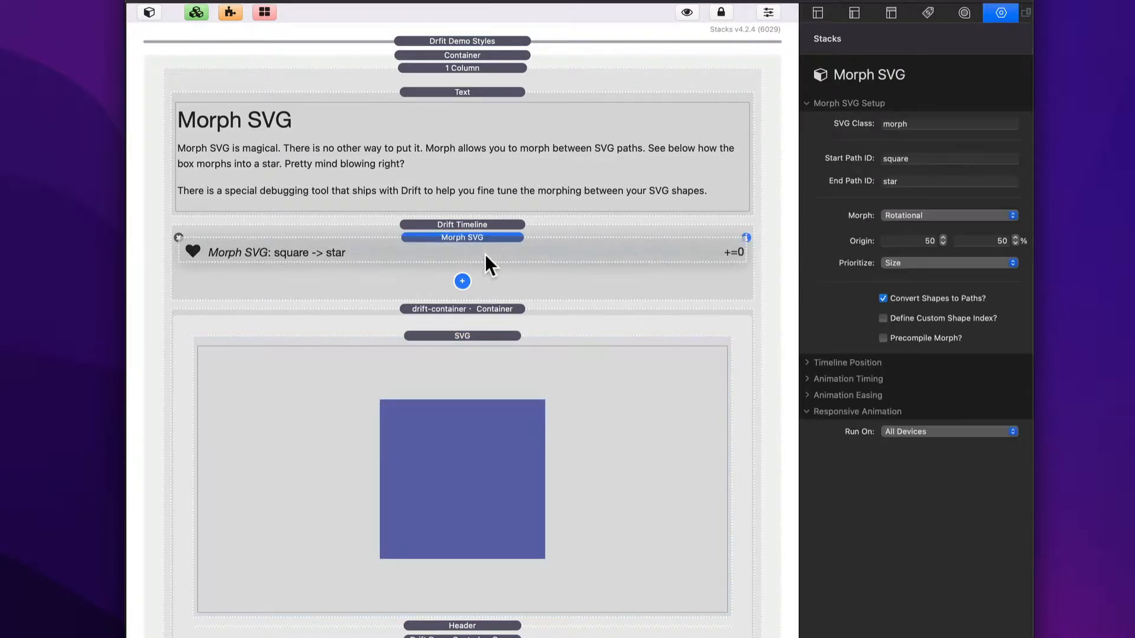
left_click(882, 299)
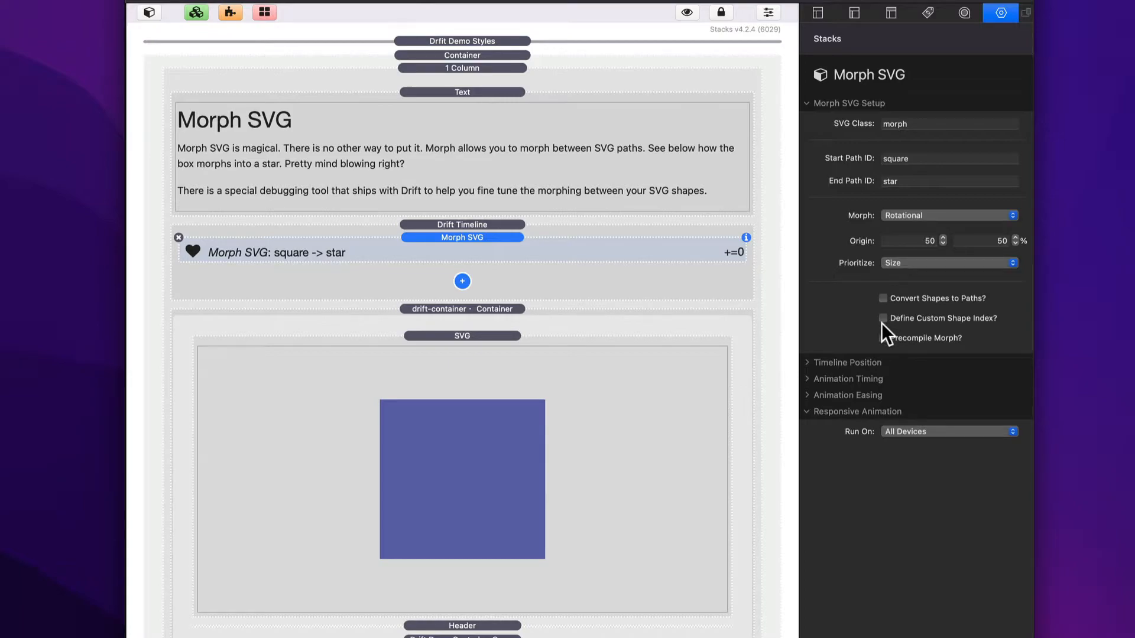
Step: Switch Define Custom Shape Index and then Precompile Morph on and off to inspect the settings each one reveals
left_click(883, 319)
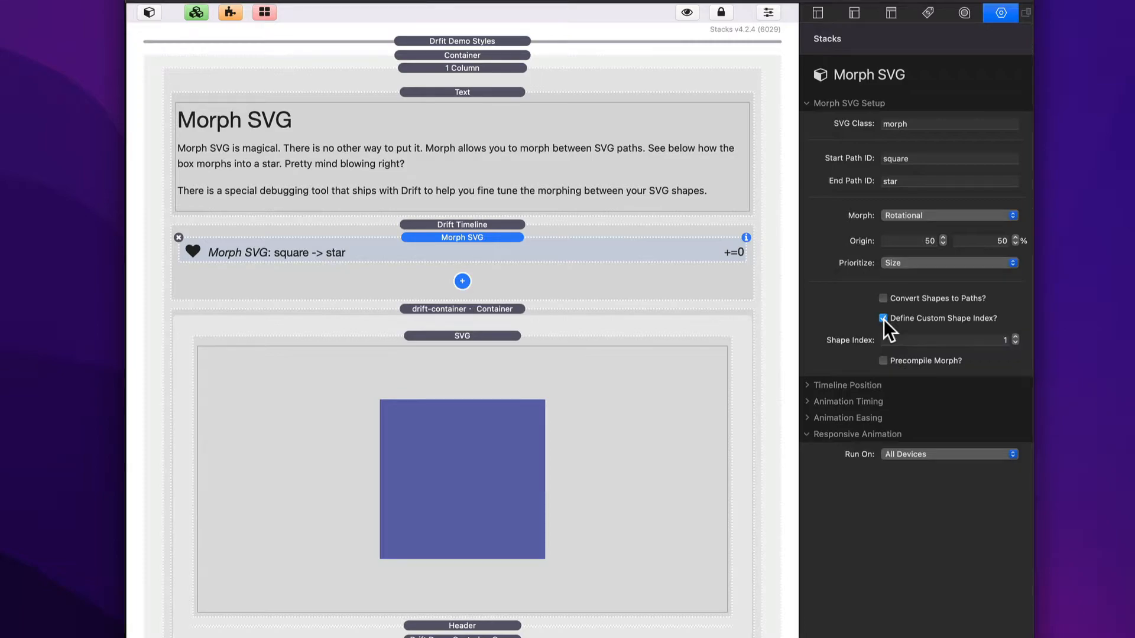
left_click(883, 319)
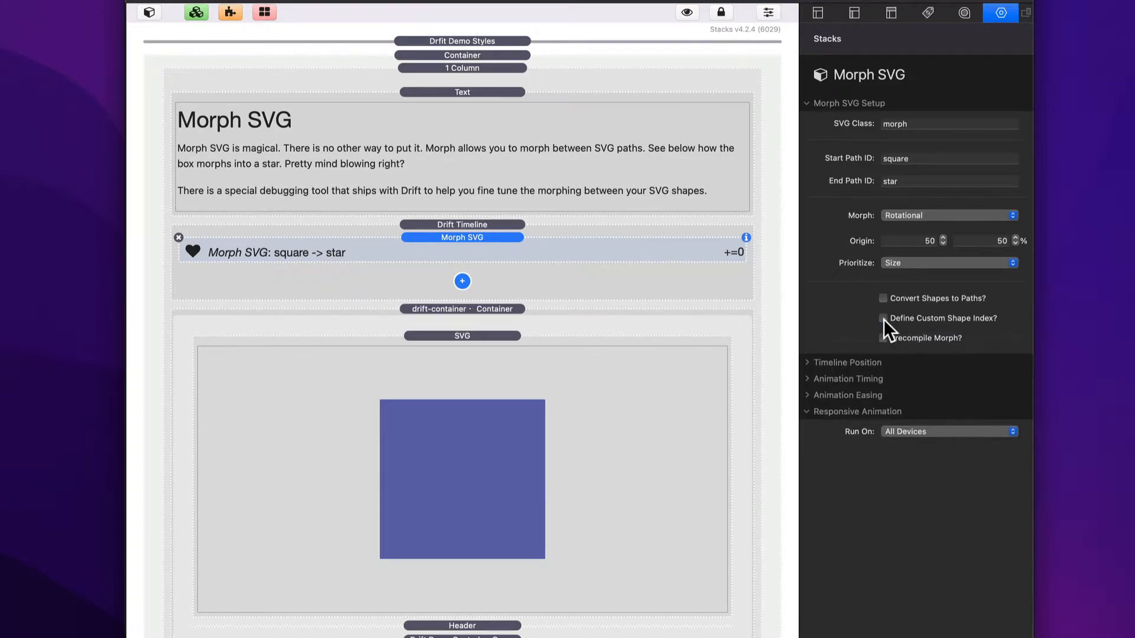
left_click(883, 338)
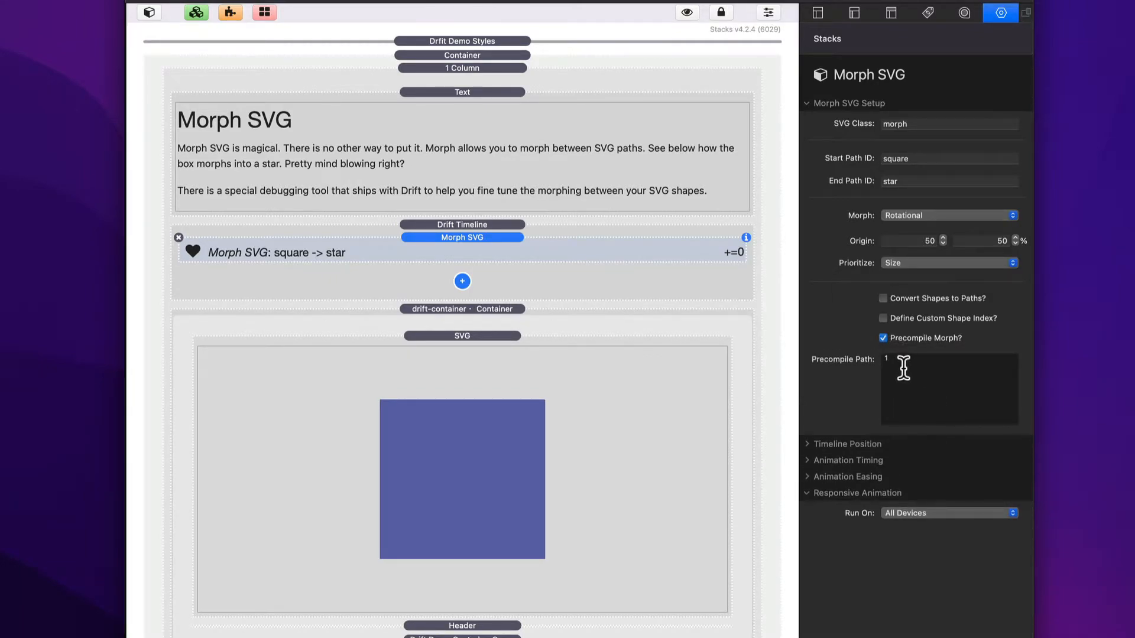
mouse_move(896, 340)
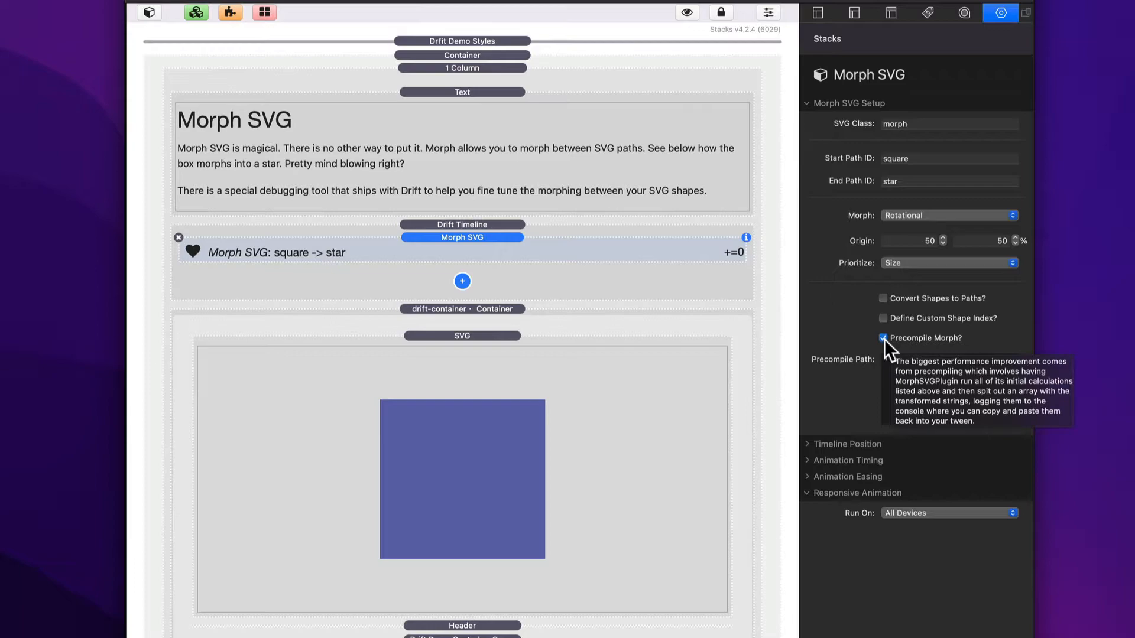
left_click(883, 338)
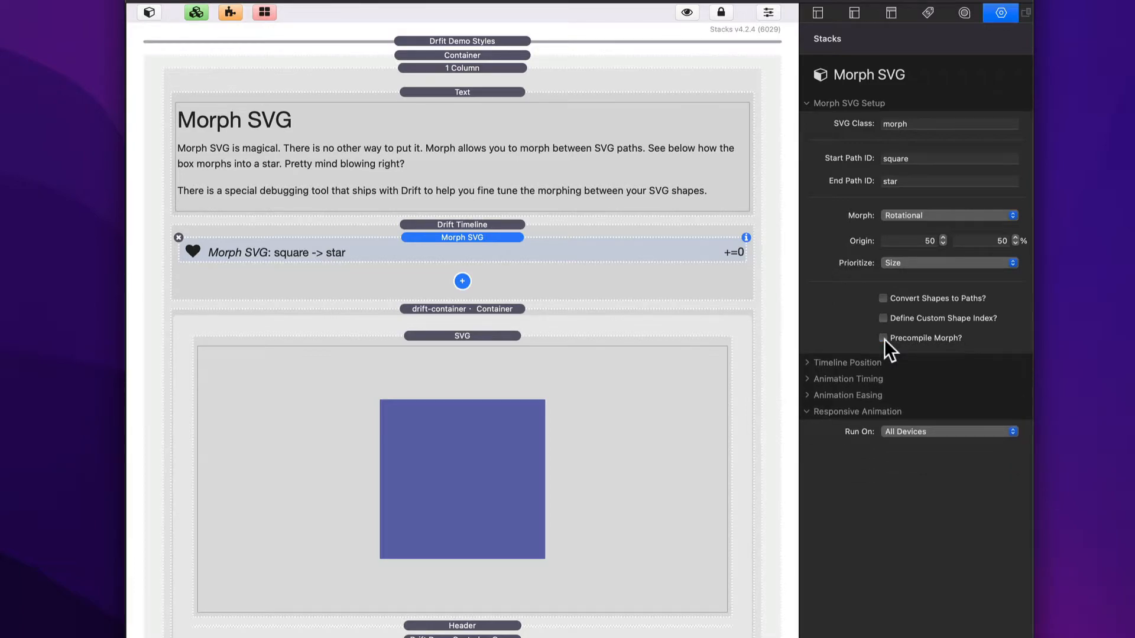
mouse_move(884, 339)
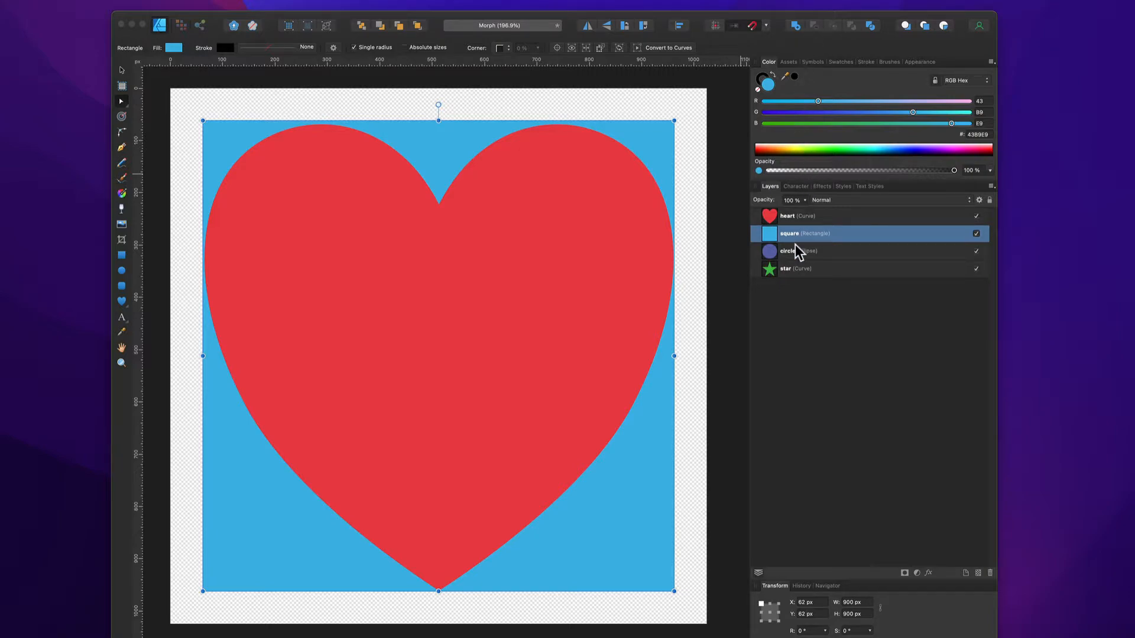
Step: Inspect the heart, square, circle and star layers of the Morph document in Affinity Designer to compare which are curves and which are shapes
left_click(788, 218)
left_click(792, 235)
left_click(790, 253)
left_click(789, 269)
left_click(788, 252)
left_click(792, 235)
left_click(794, 217)
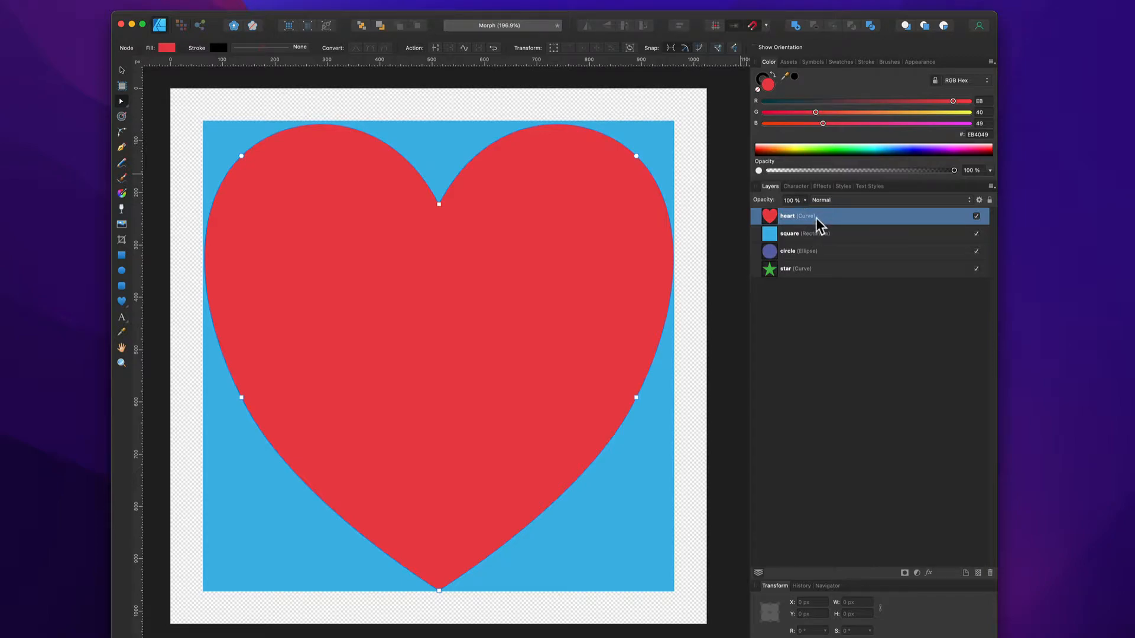
left_click(840, 238)
left_click(832, 254)
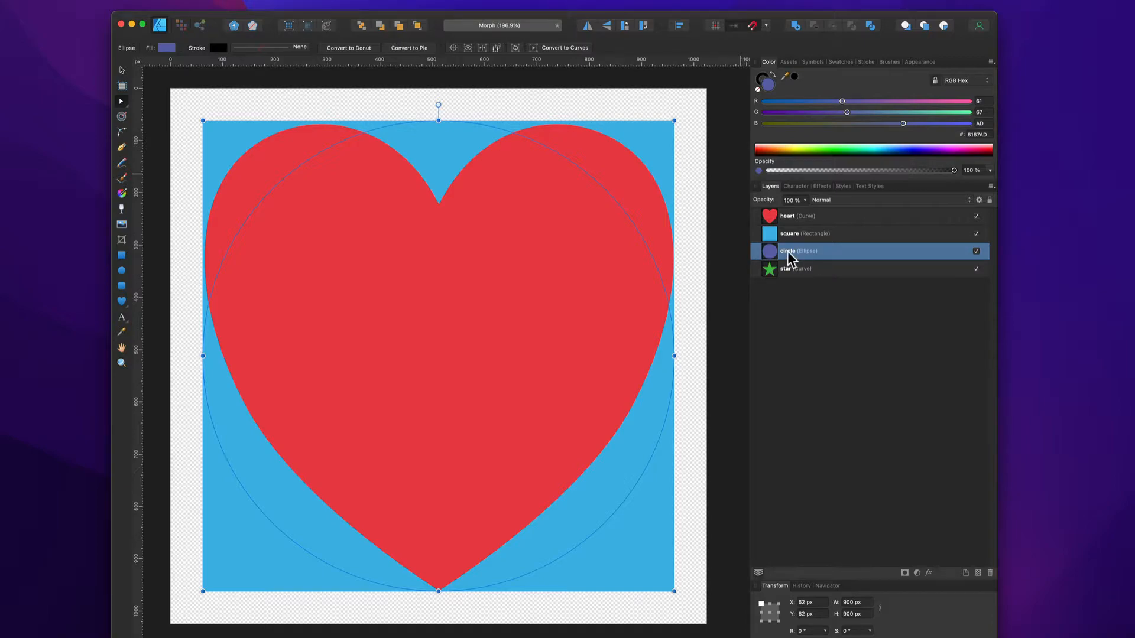
left_click(807, 270)
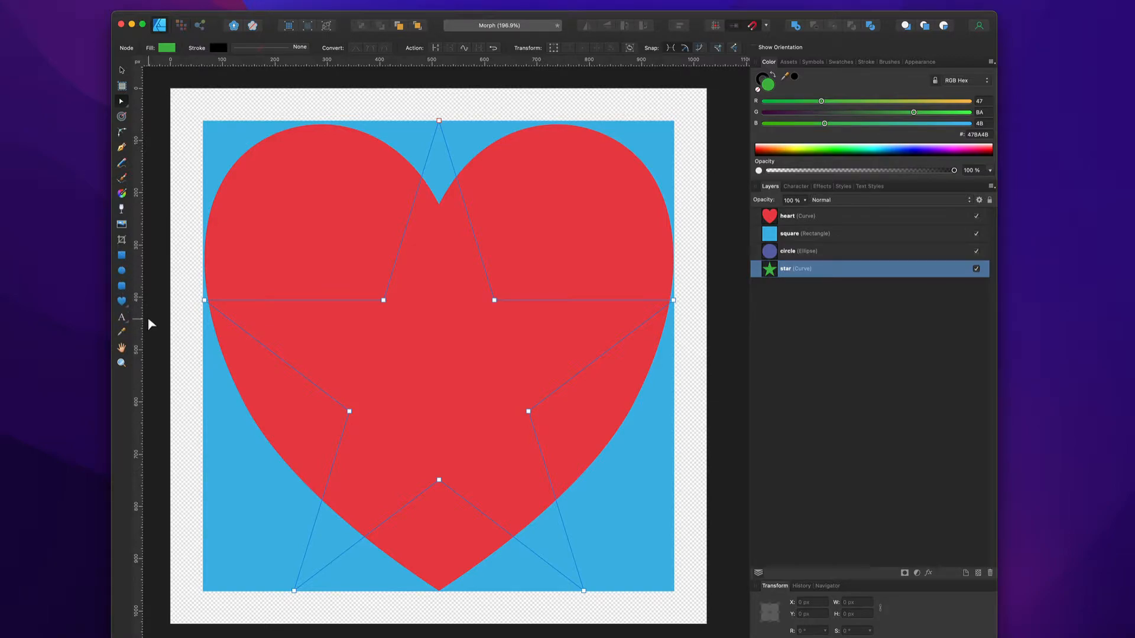
left_click(800, 235)
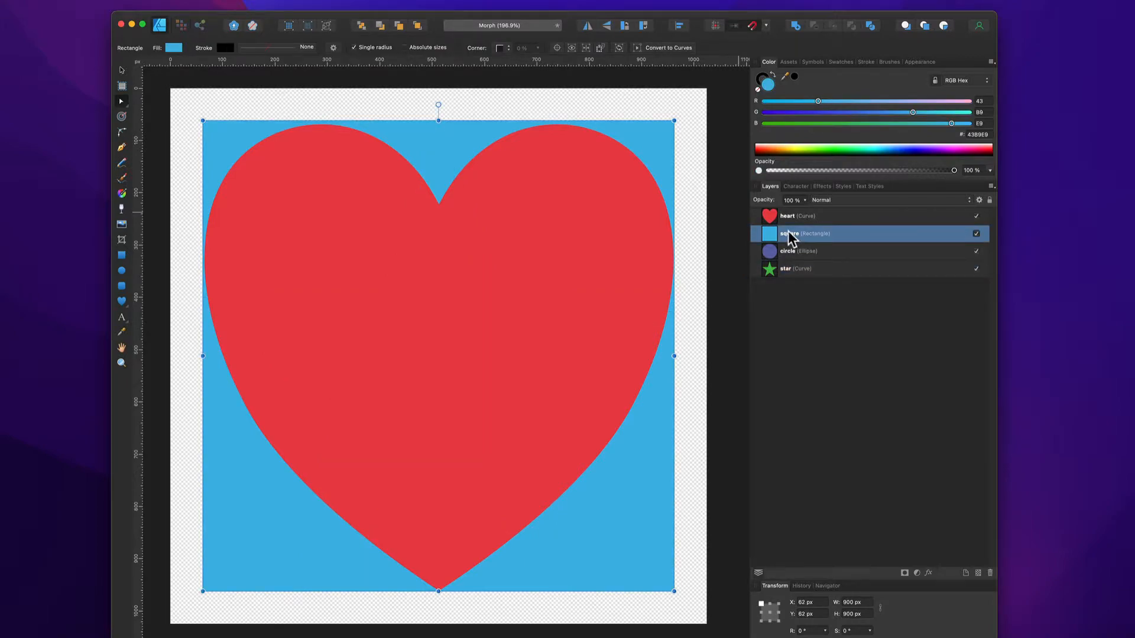
left_click(809, 220)
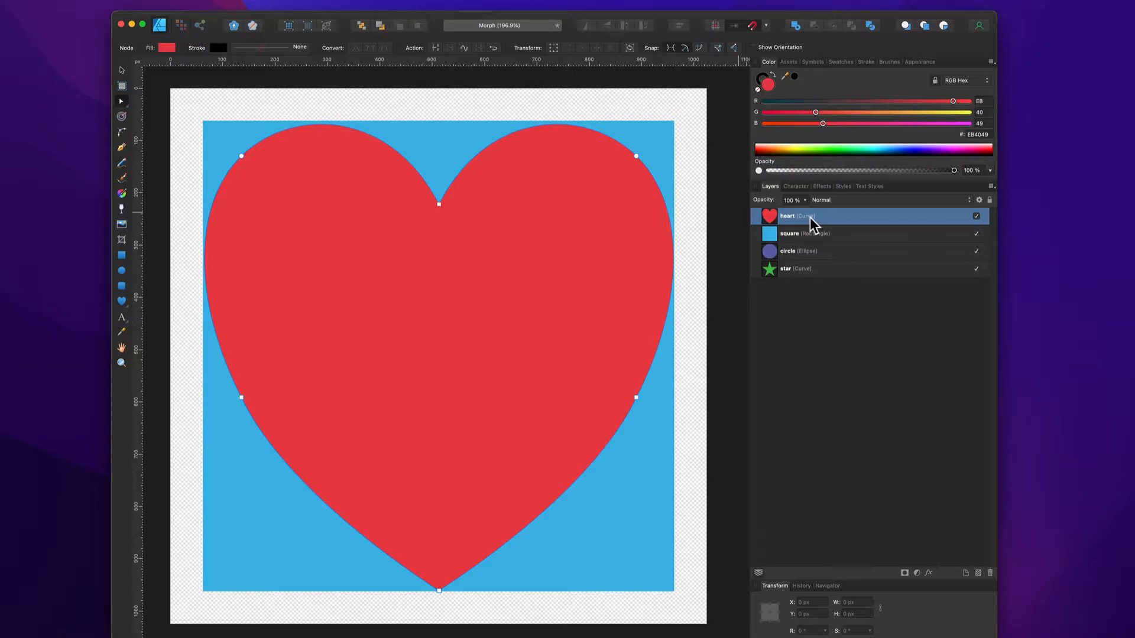
left_click(801, 238)
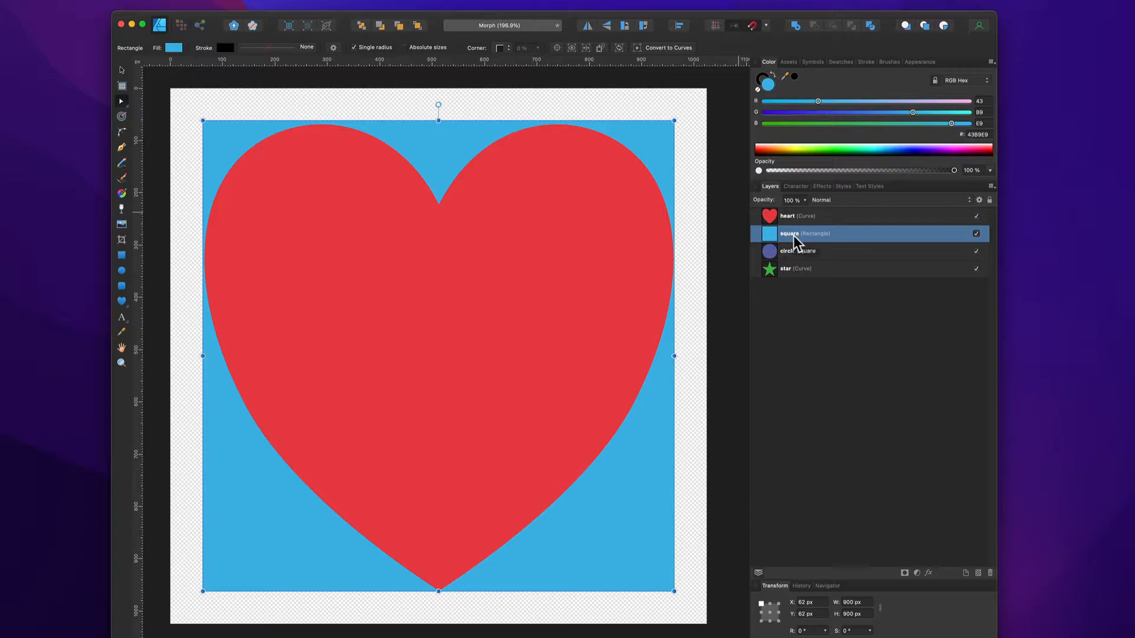
Step: Convert the circle and square layers to curves
left_click(790, 255)
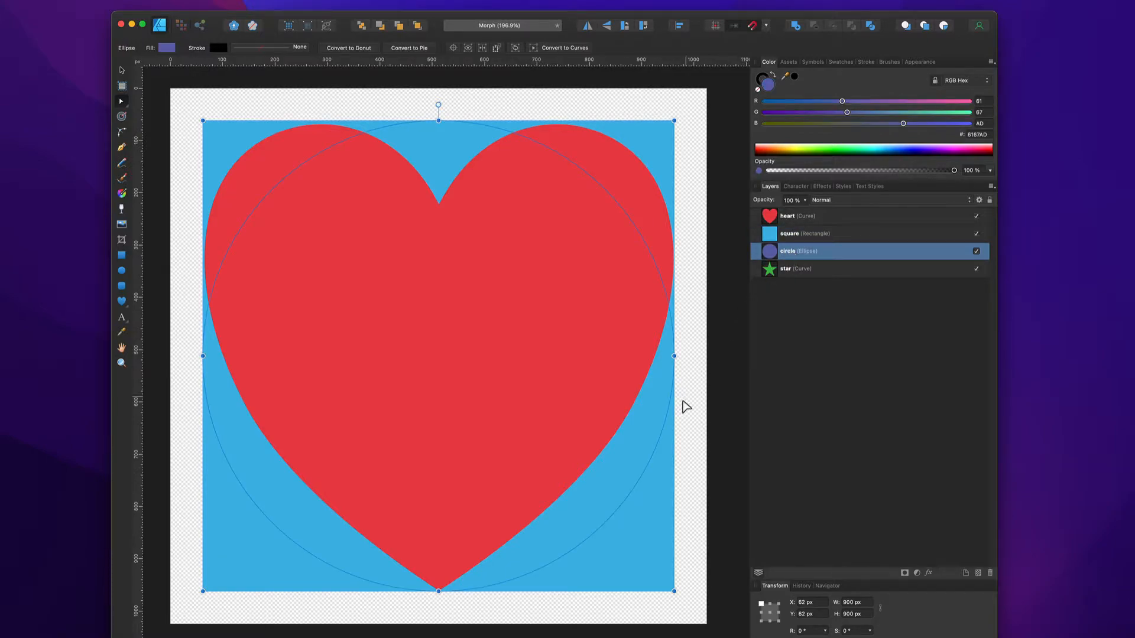
right_click(647, 439)
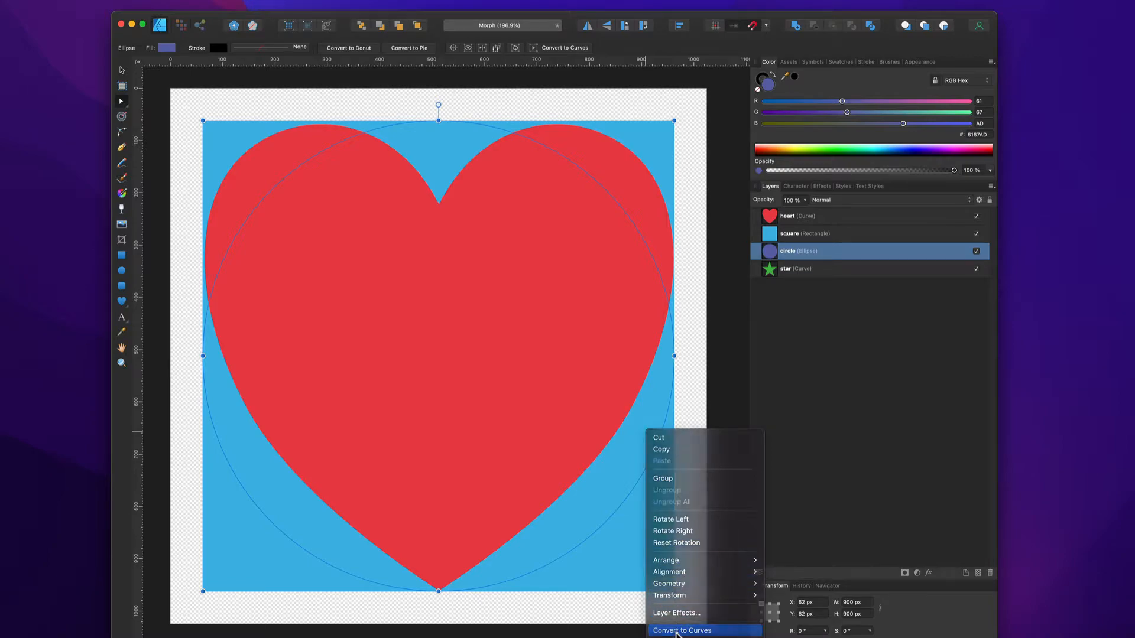
left_click(678, 631)
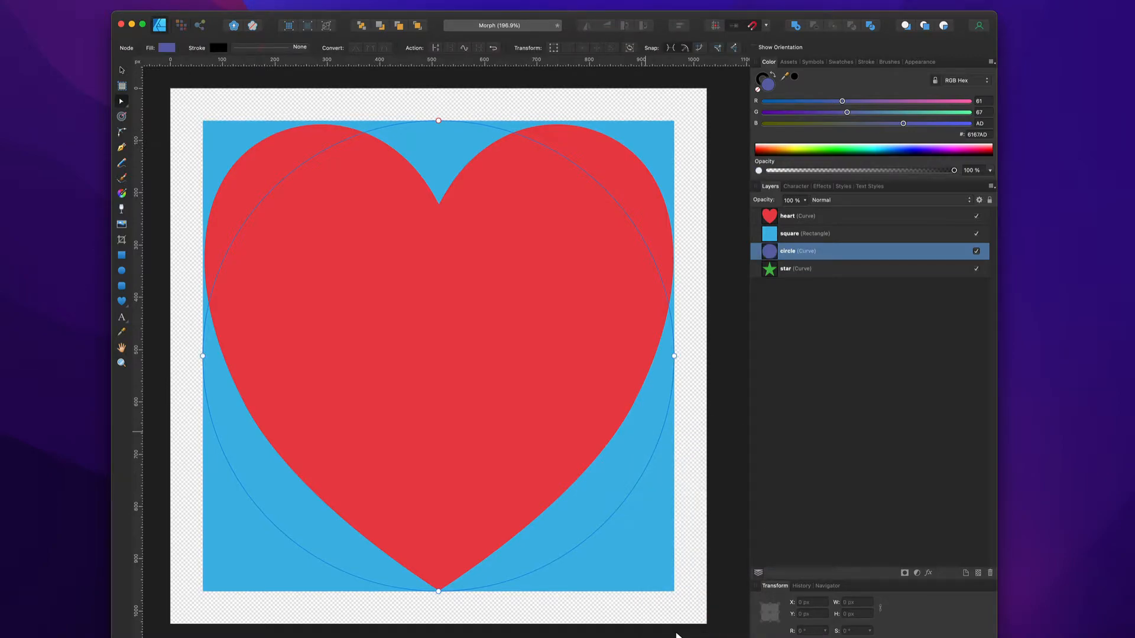
left_click(786, 233)
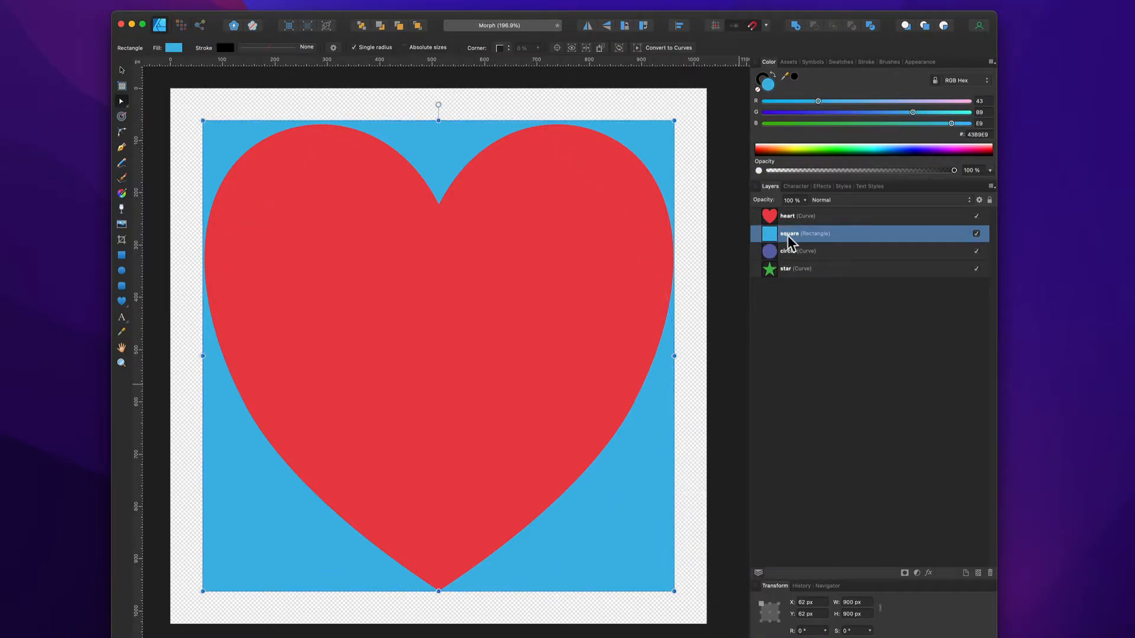
right_click(657, 500)
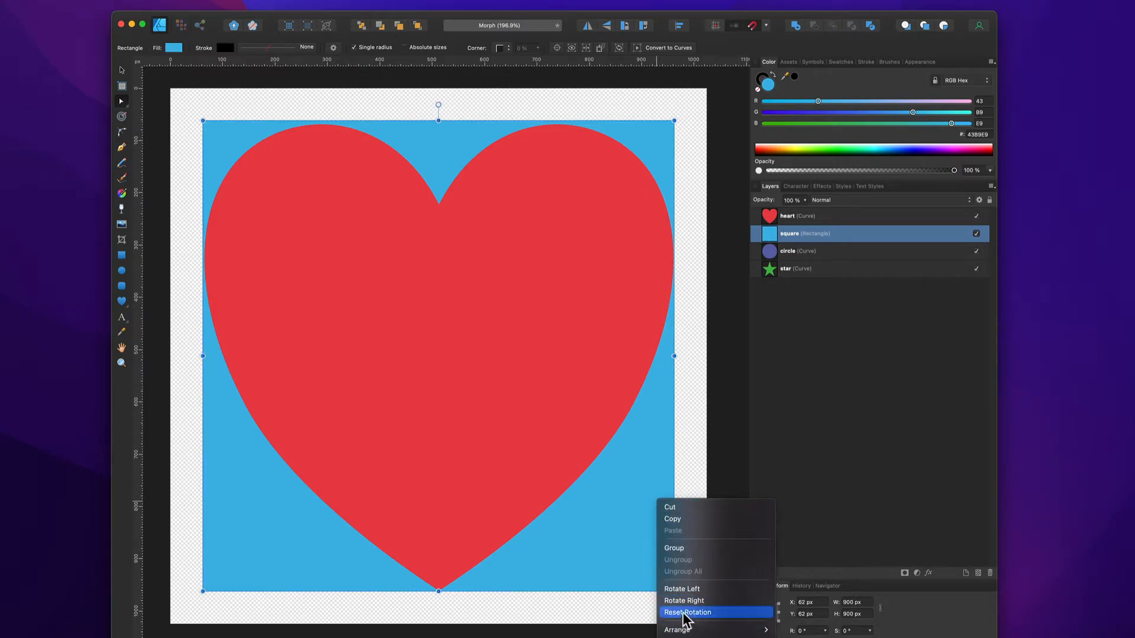
left_click(691, 573)
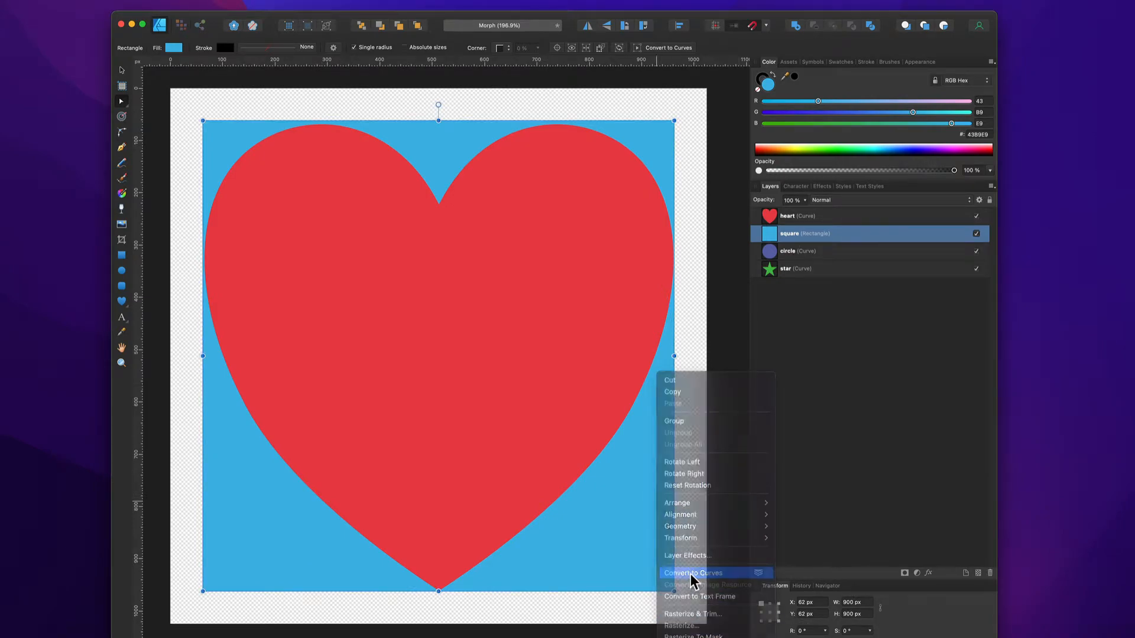
left_click(816, 218)
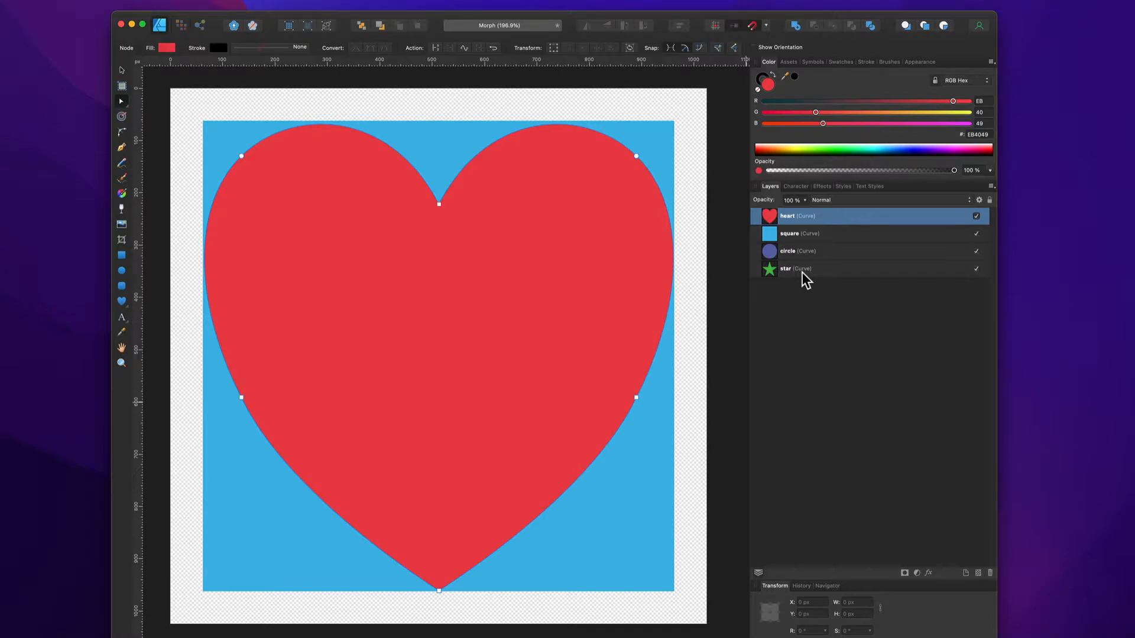
Step: Export the whole document to the Desktop as Morph2.svg using the SVG (for export) preset
left_click(7, 0)
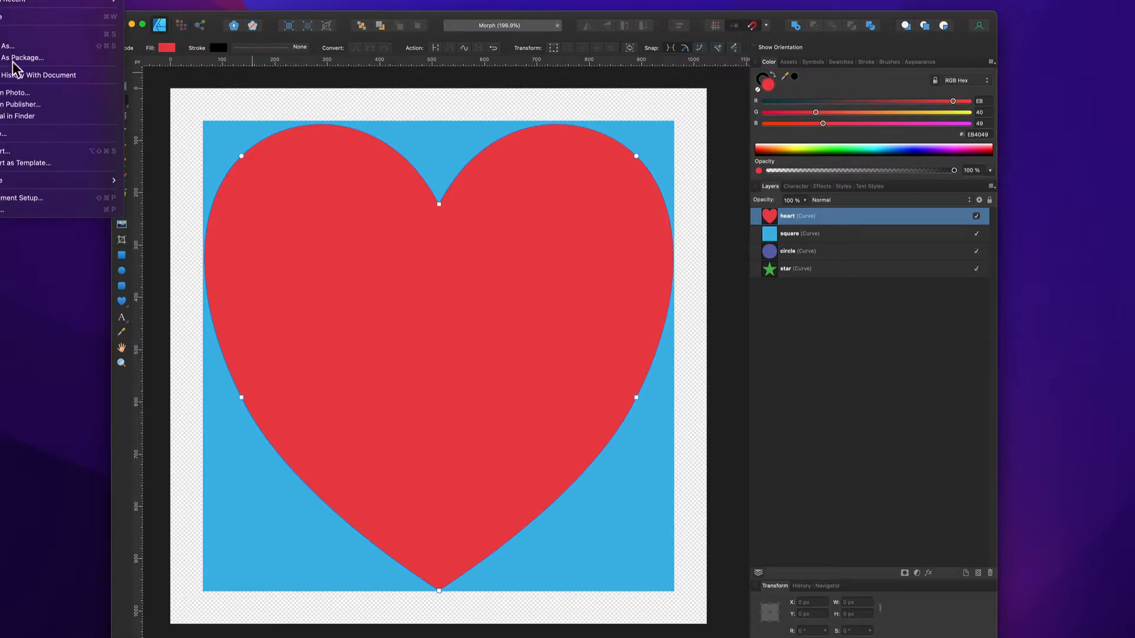
left_click(10, 152)
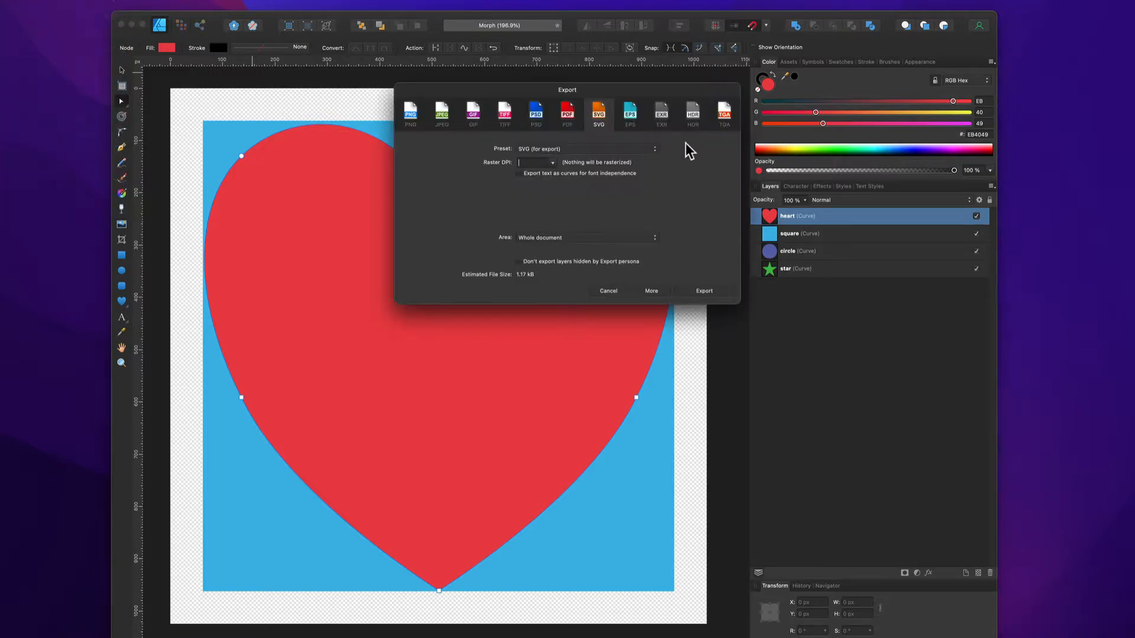
left_click(698, 292)
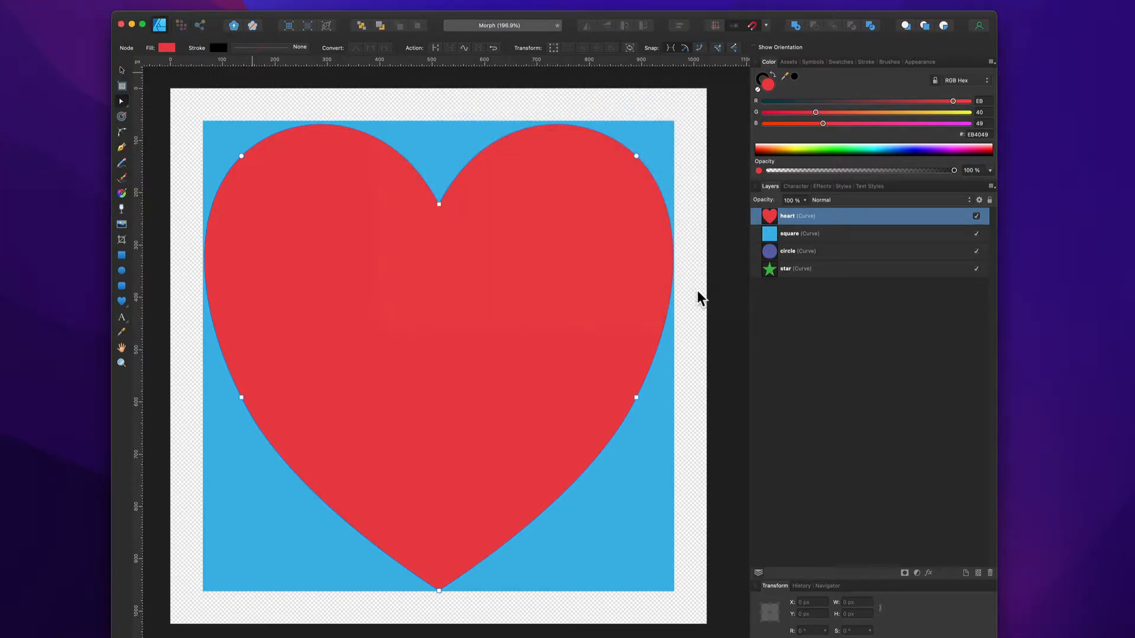
key("Right")
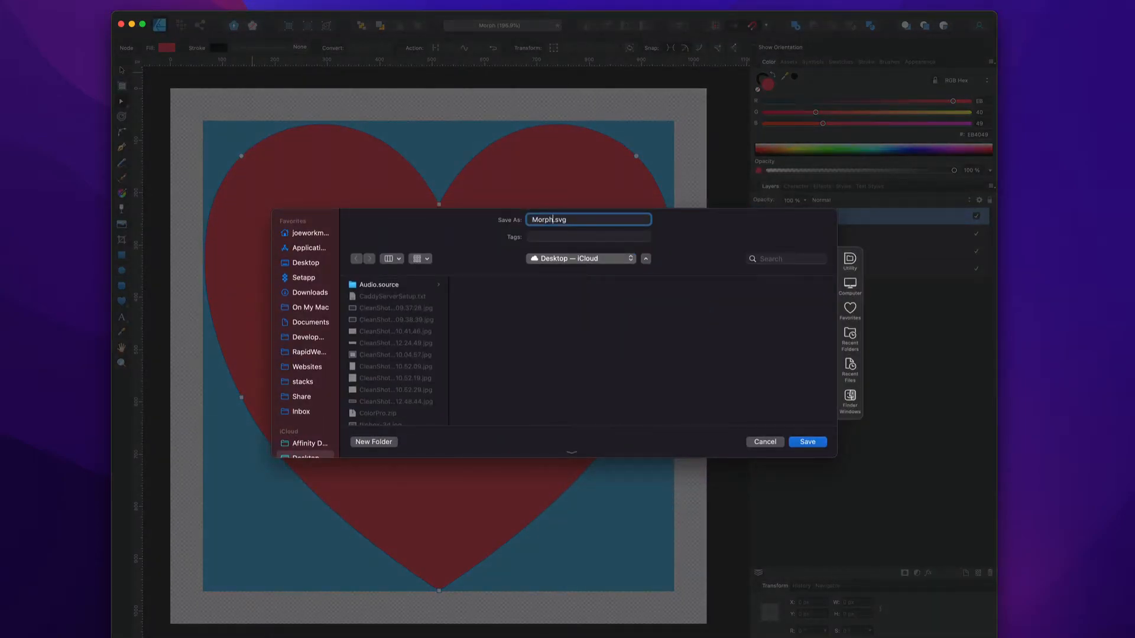
type("2")
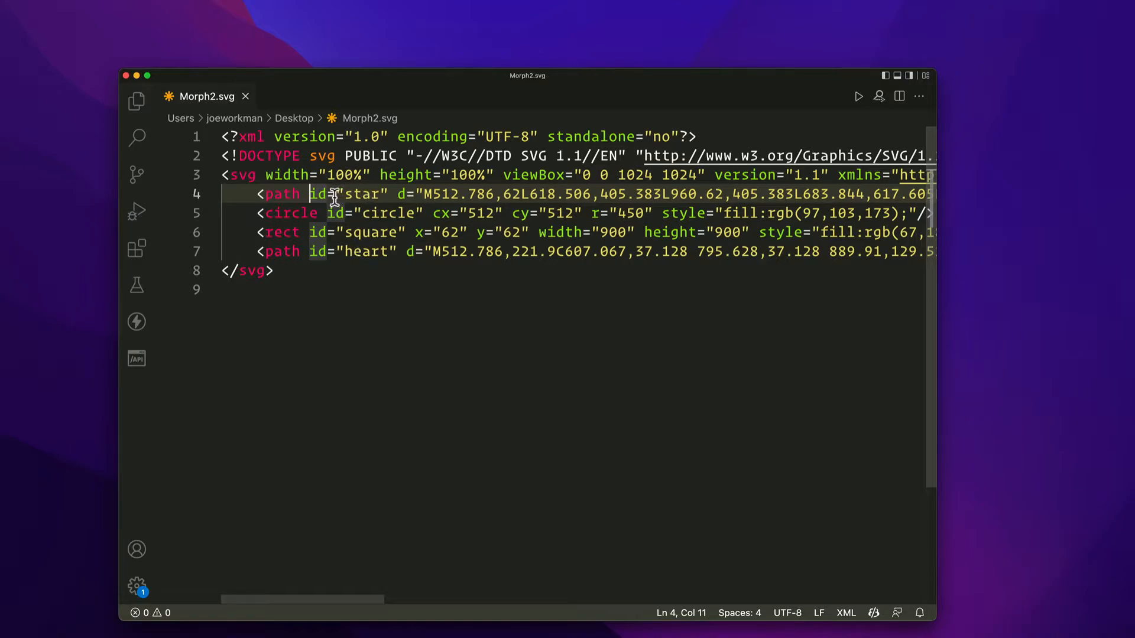
Step: Examine the star, heart, circle and square elements in Morph2.svg to compare which are paths and which are basic shapes
double_click(289, 193)
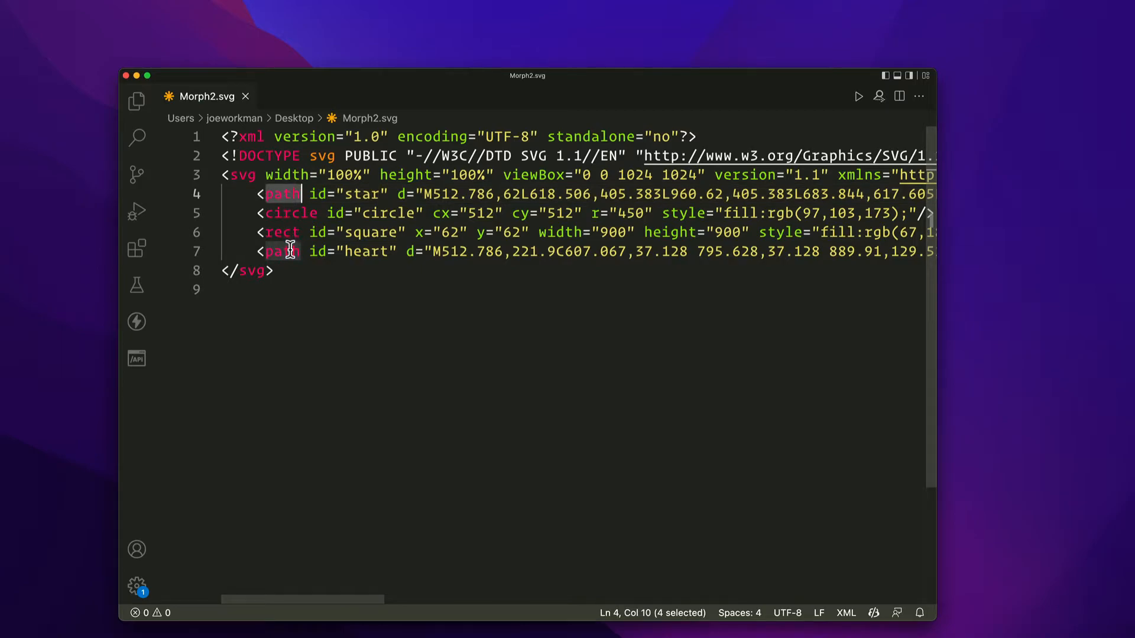
triple_click(286, 251)
triple_click(295, 213)
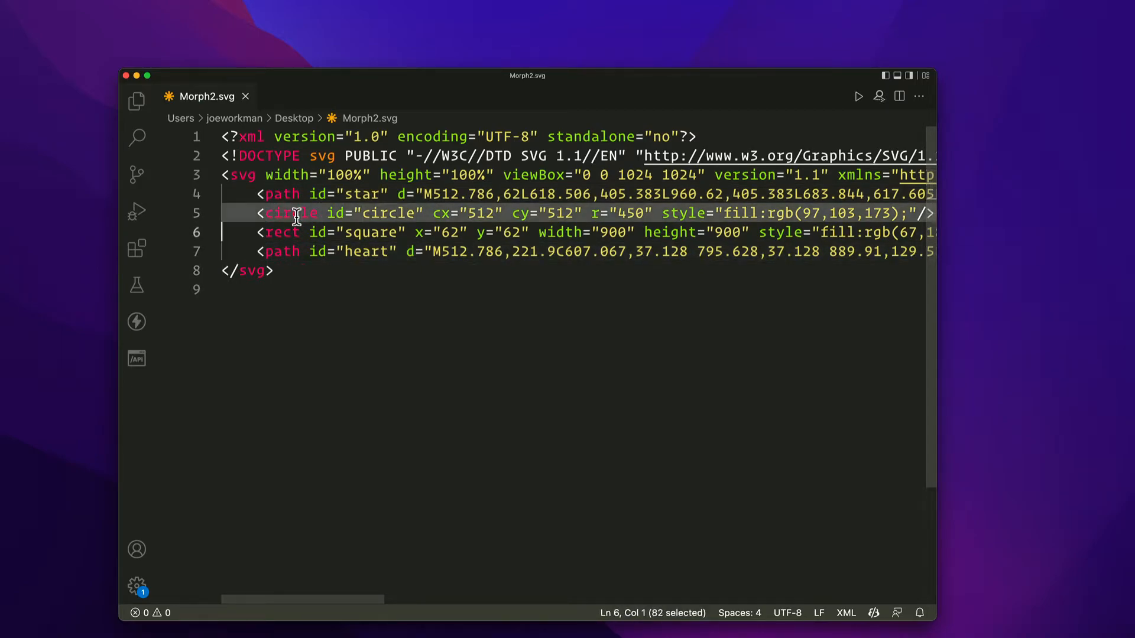
triple_click(288, 233)
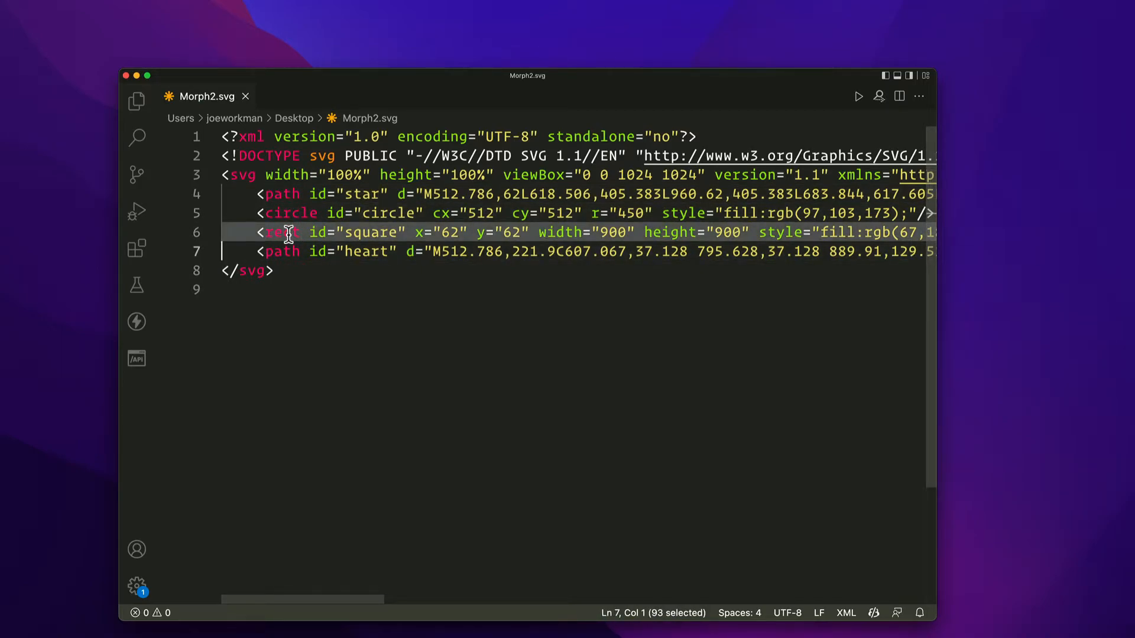
double_click(289, 234)
double_click(289, 214)
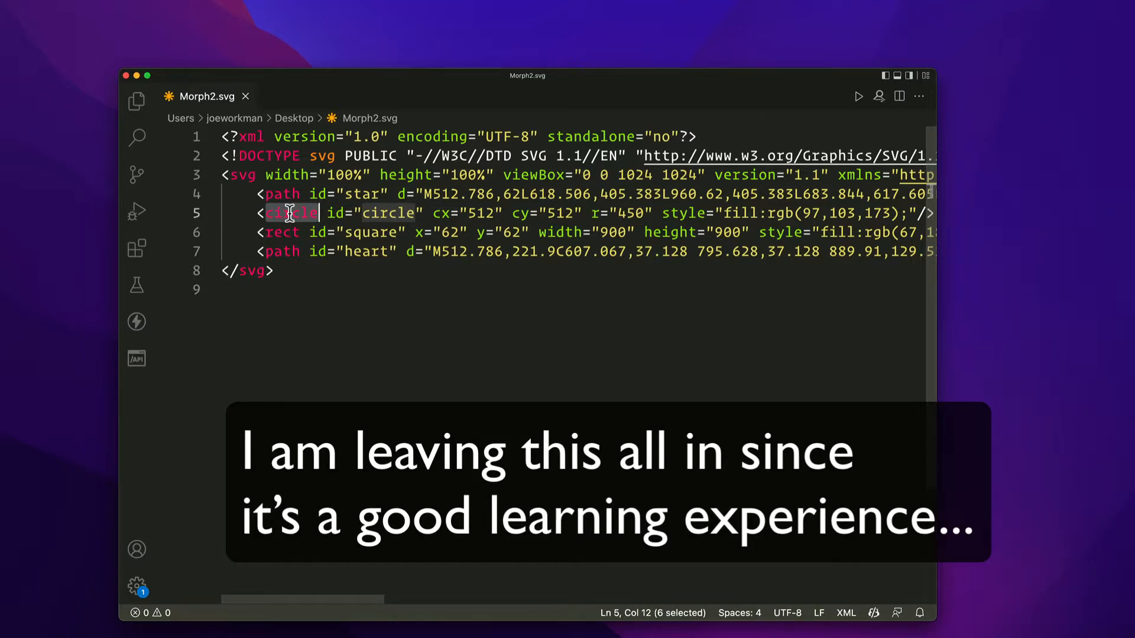
Step: Select the complete svg element in Morph2.svg, from its opening tag to its closing tag, for copying
left_click(276, 175)
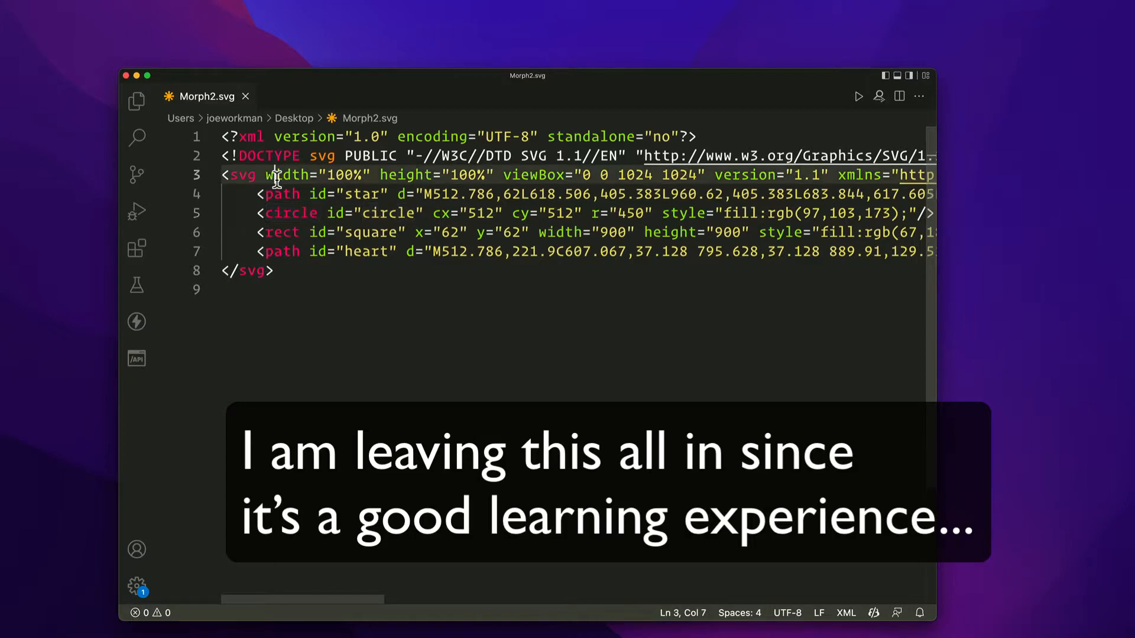
key("super+l")
key("super+l")
key("super+l")
key("super+l")
key("super+l")
key("super+l")
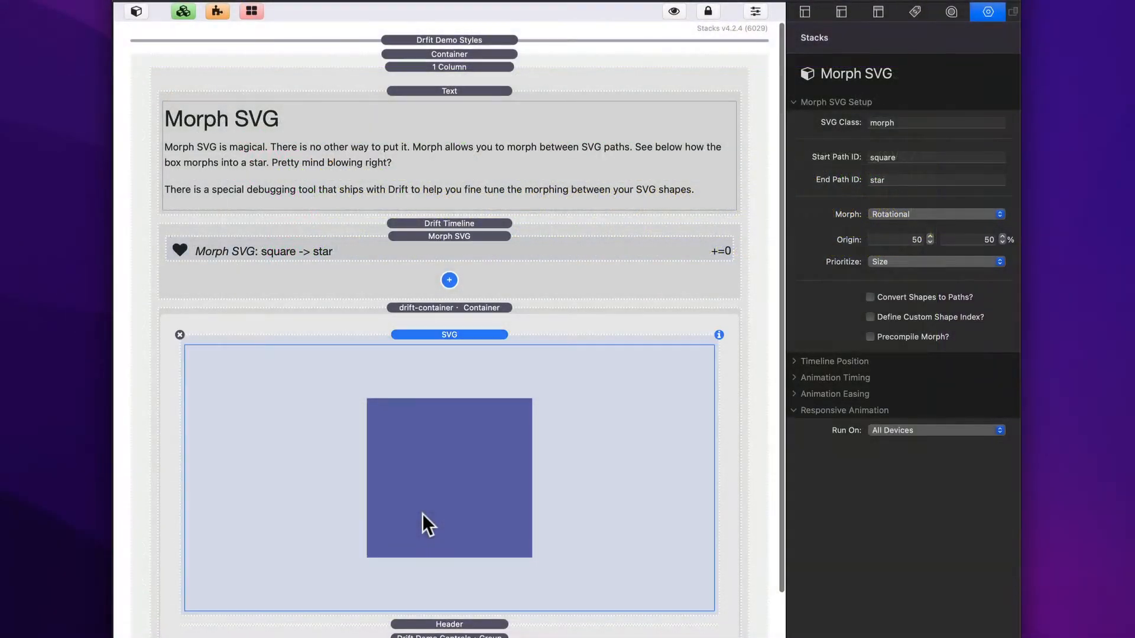
Step: Switch to RapidWeaver and replace the SVG stack's content with the svg markup from Morph2.svg
double_click(428, 524)
type("<svg version='1.1' xmlns='http://www.w3.org/2000/svg' xmlns:xlink='http://www.w3.org/1999/xlink' viewBox='0 0 800 400' height=\"400px\" xml:space='preserve'>     <path id='square' fill='#6167ad' d='M525.667,321.333H274.333V78.667h251.333V321.333z'/>     <path id='star' d='M400,82.531l38.168,77.336l85.346,12.401l-61.757,60.198l14.579,85.001L400,277.336l-76.336,40.132 l14.579-85.001l-61.757-60.198l85.346-12.401L400,82.531z'/> </svg>")
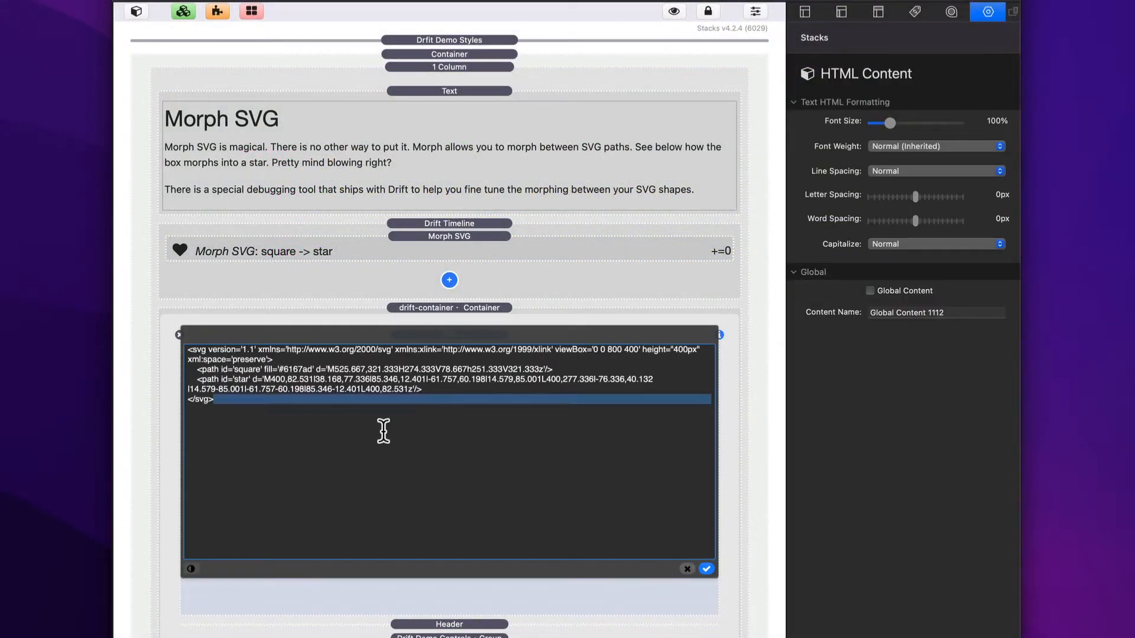
key("super+a")
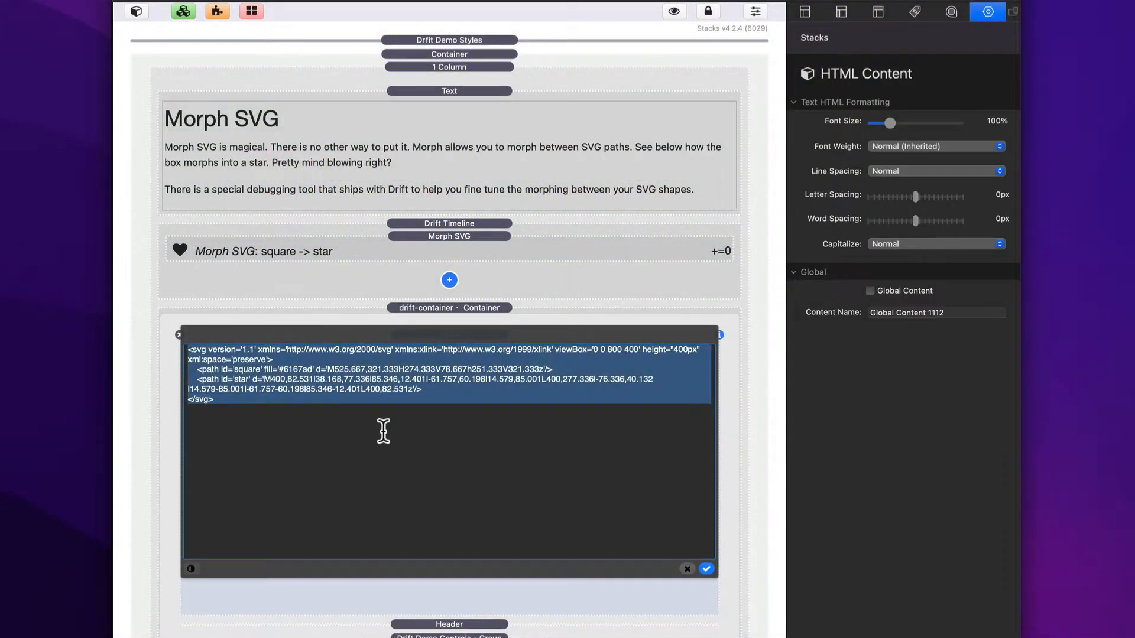
key("super+v")
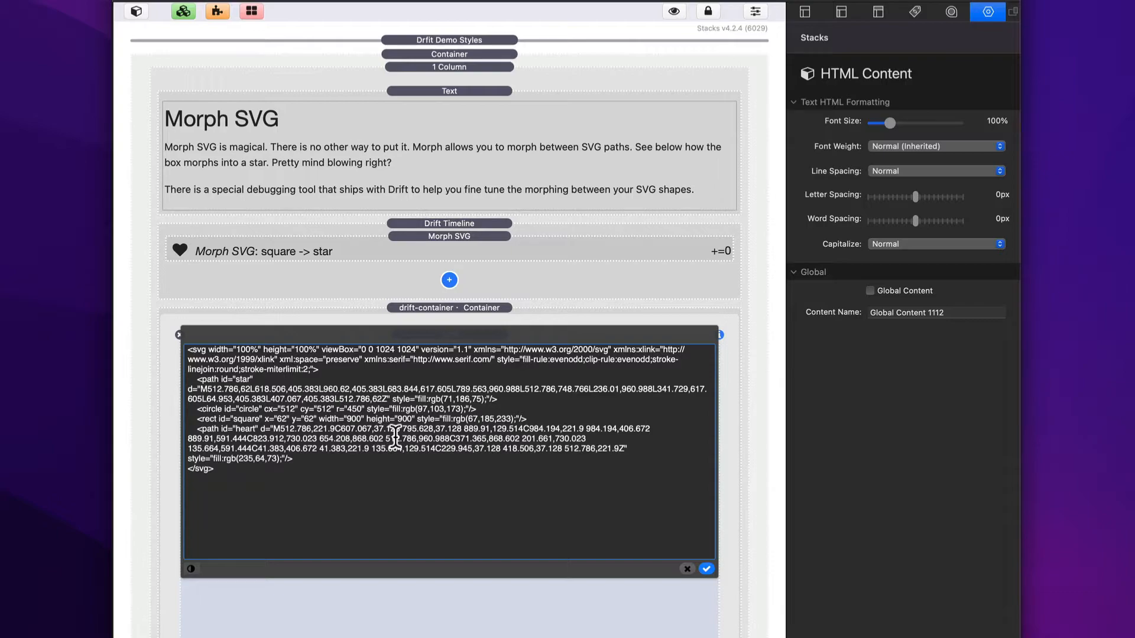
left_click(705, 568)
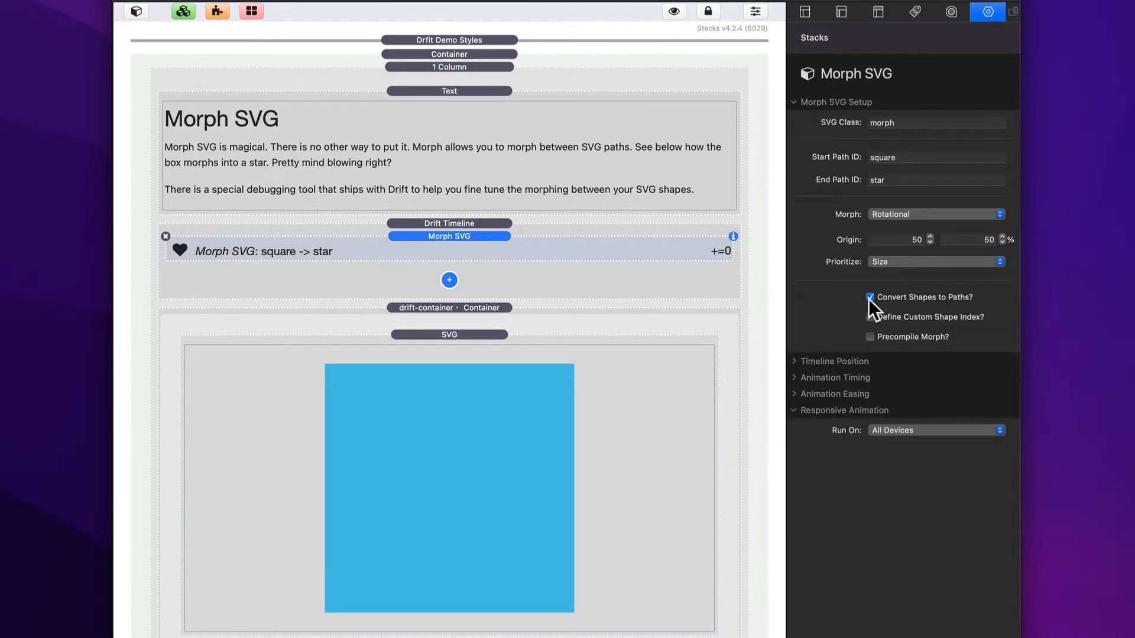
Step: Turn on Convert Shapes to Paths for the Morph SVG stack and preview the page
mouse_move(867, 299)
key("super+r")
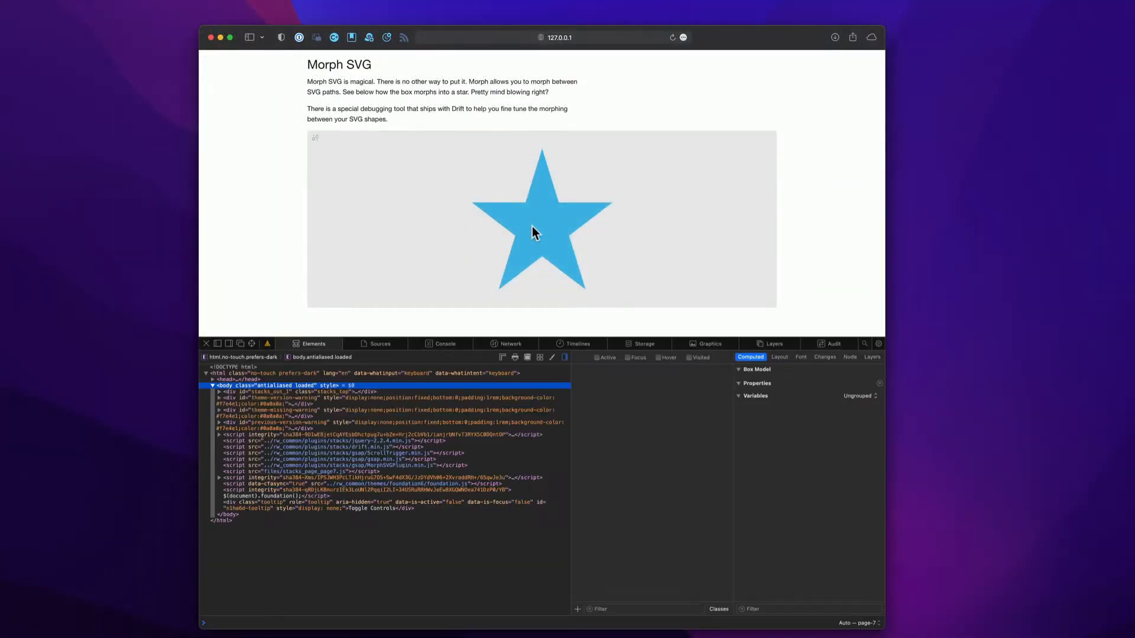
Step: Inspect the morphing shape in Safari's element inspector and examine the star, circle, square and heart path elements
left_click(251, 344)
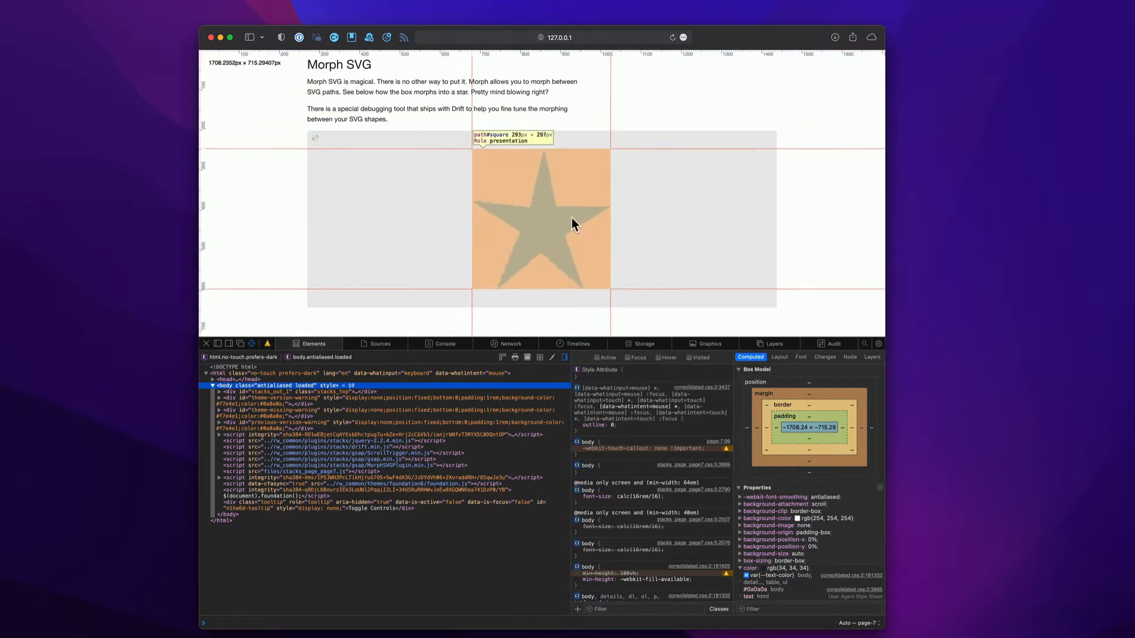
left_click(565, 220)
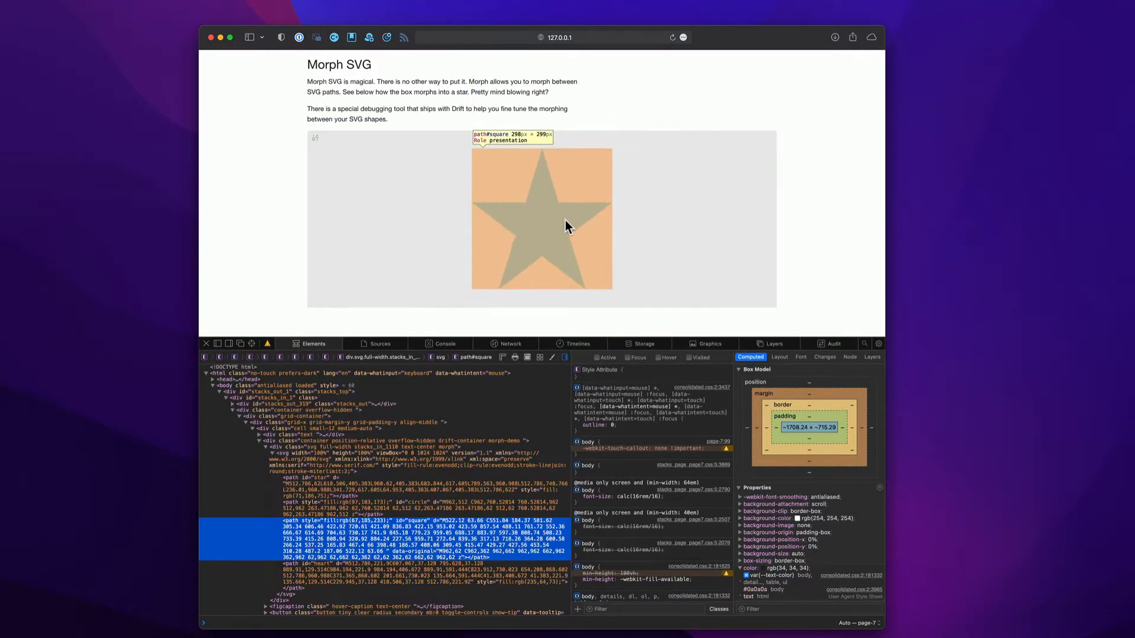
left_click(304, 479)
left_click(338, 503)
left_click(338, 527)
left_click(337, 559)
left_click(337, 533)
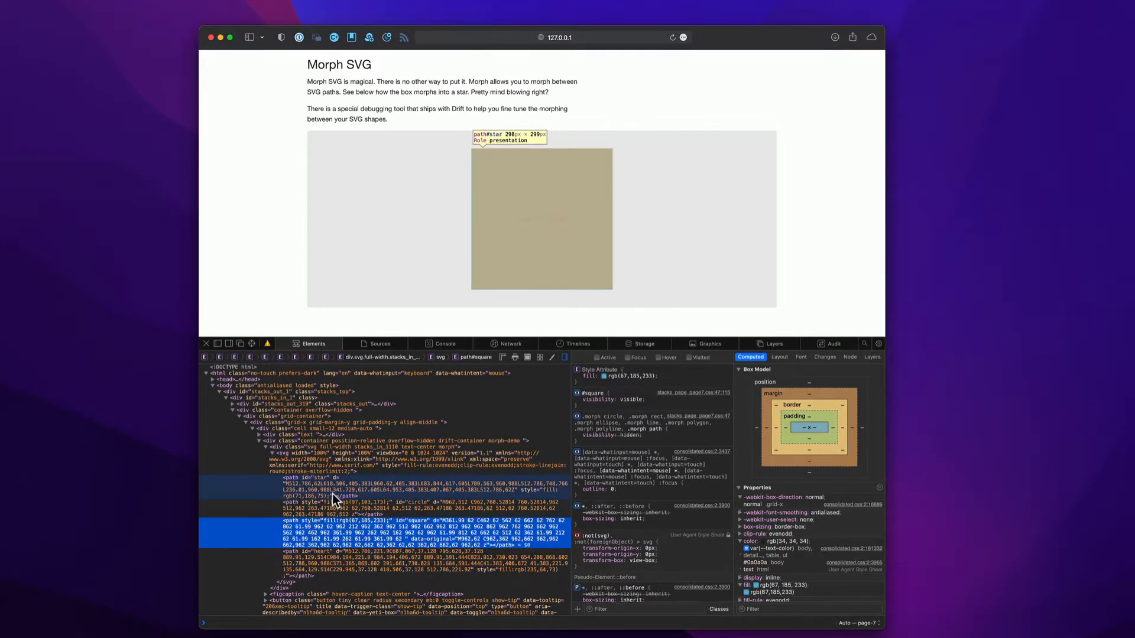
Step: Copy the converted svg element's HTML from the inspector and replace the SVG stack's content with it in RapidWeaver
left_click(332, 464)
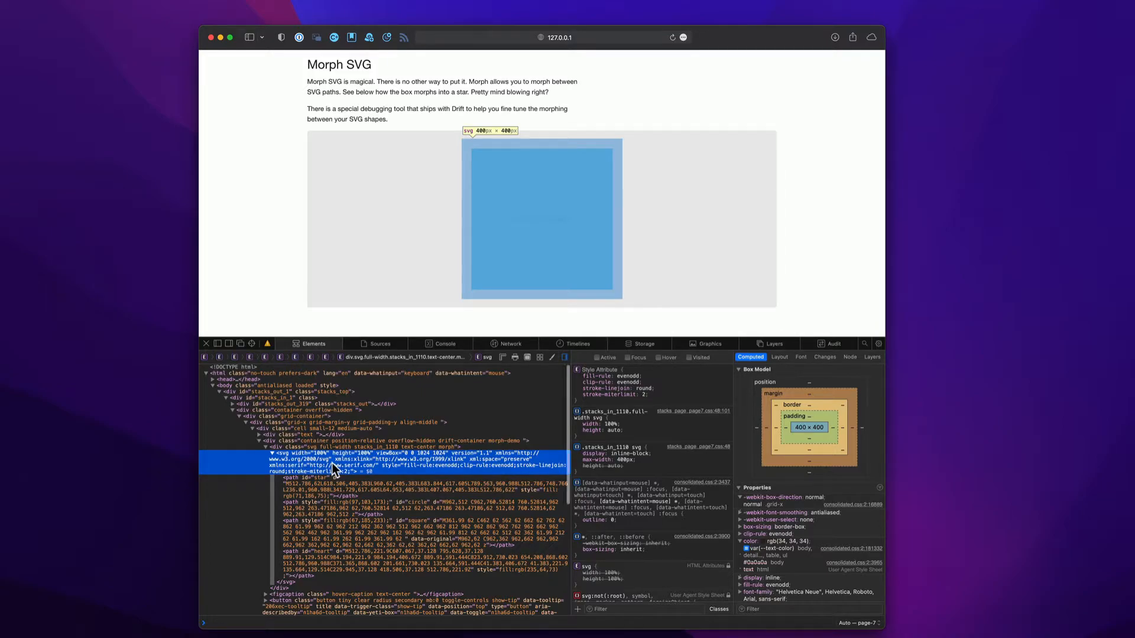
right_click(331, 463)
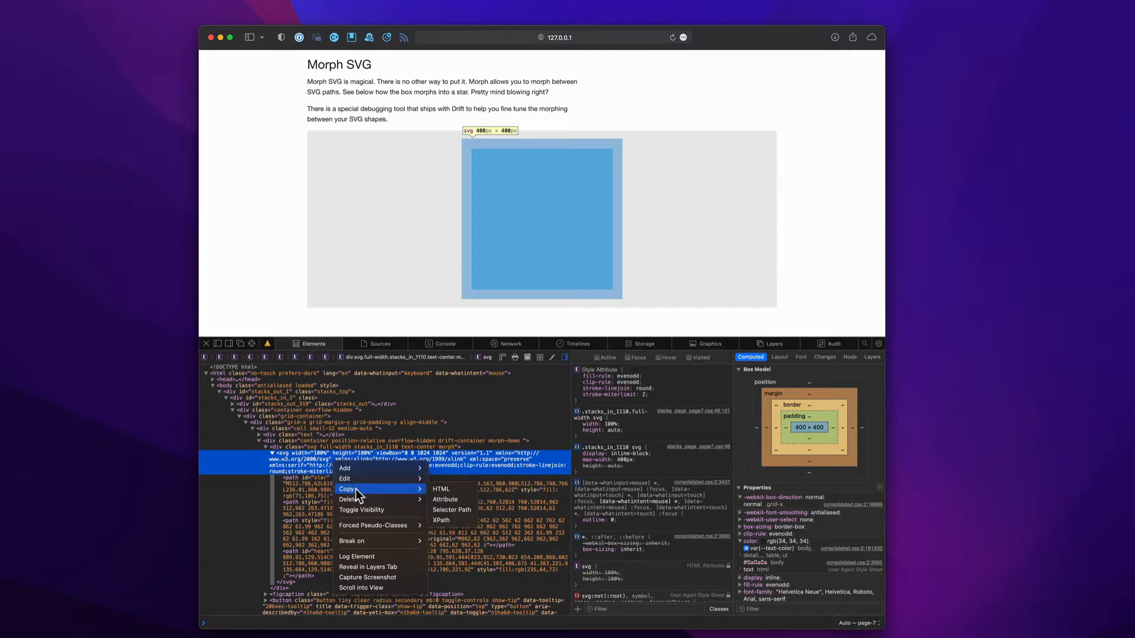
left_click(448, 489)
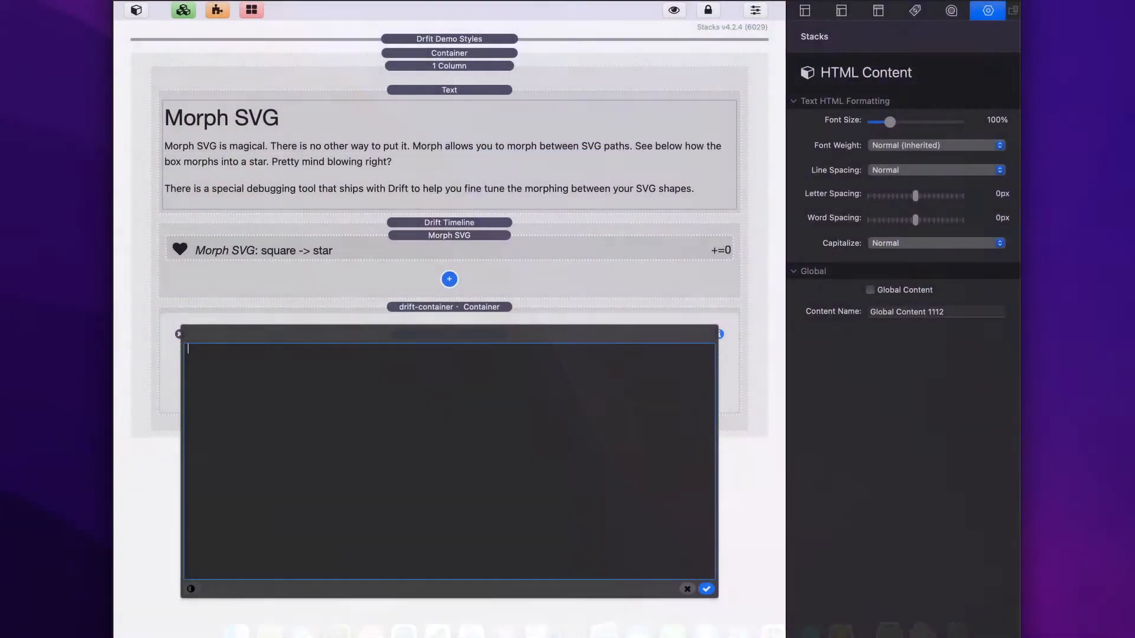
key("super+v")
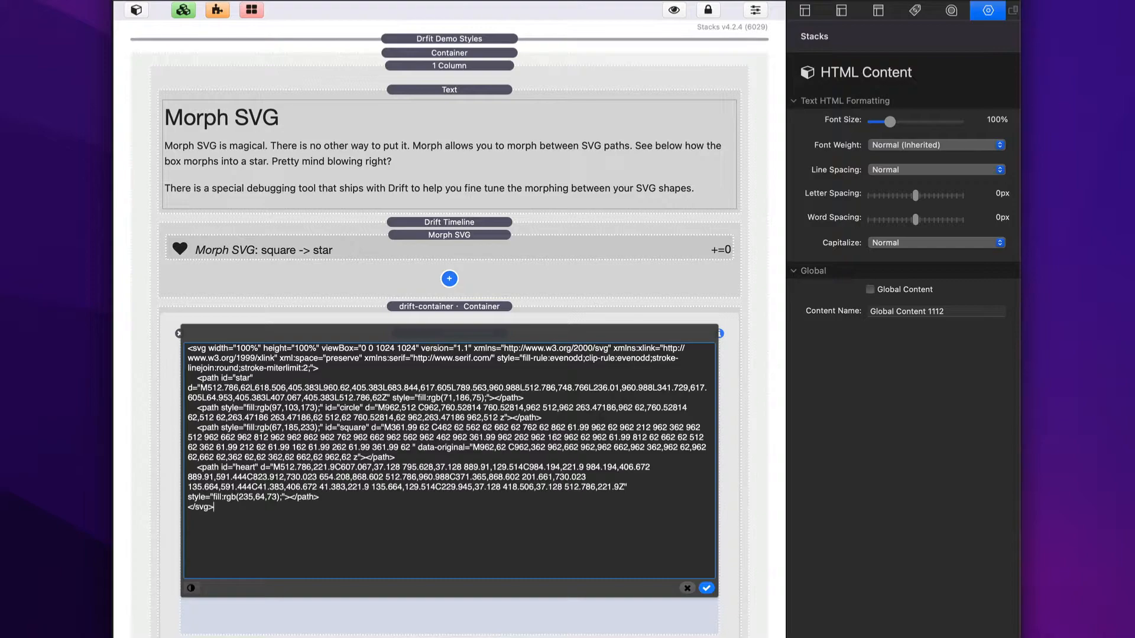
left_click(705, 588)
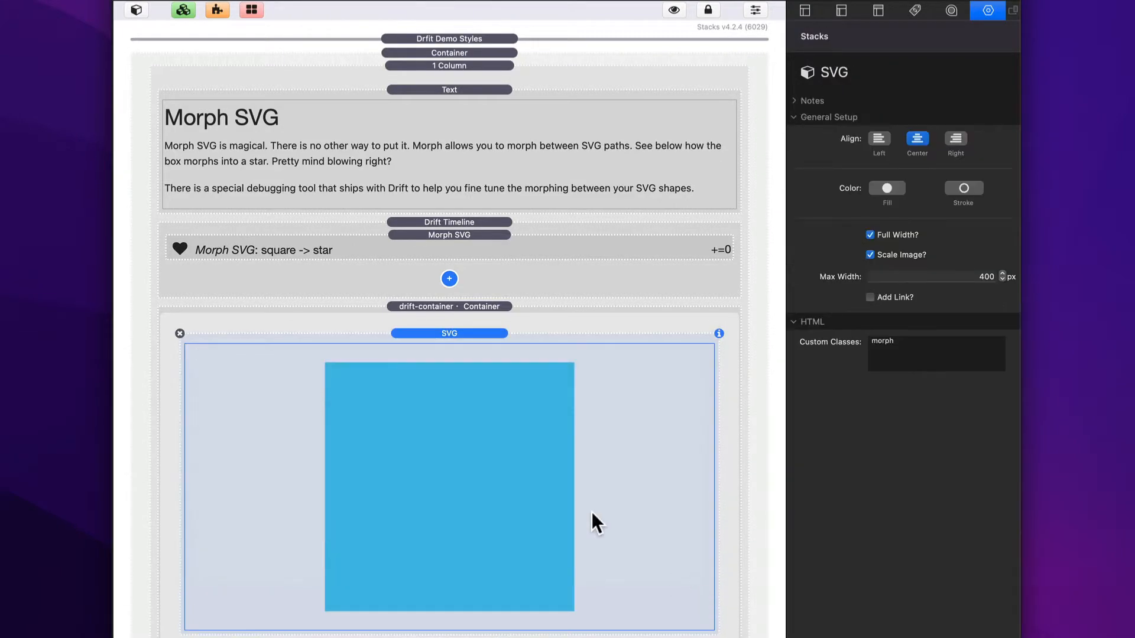
Step: Turn off Convert Shapes to Paths on the Morph SVG stack and set Prioritize to Position while previewing the morph
left_click(475, 240)
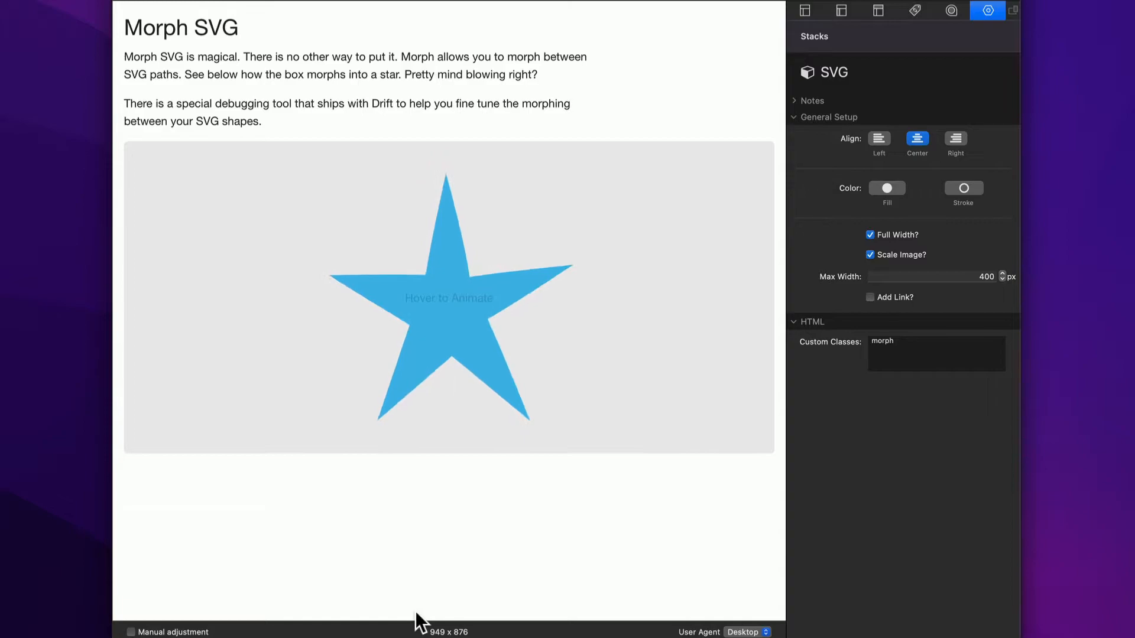
mouse_move(424, 316)
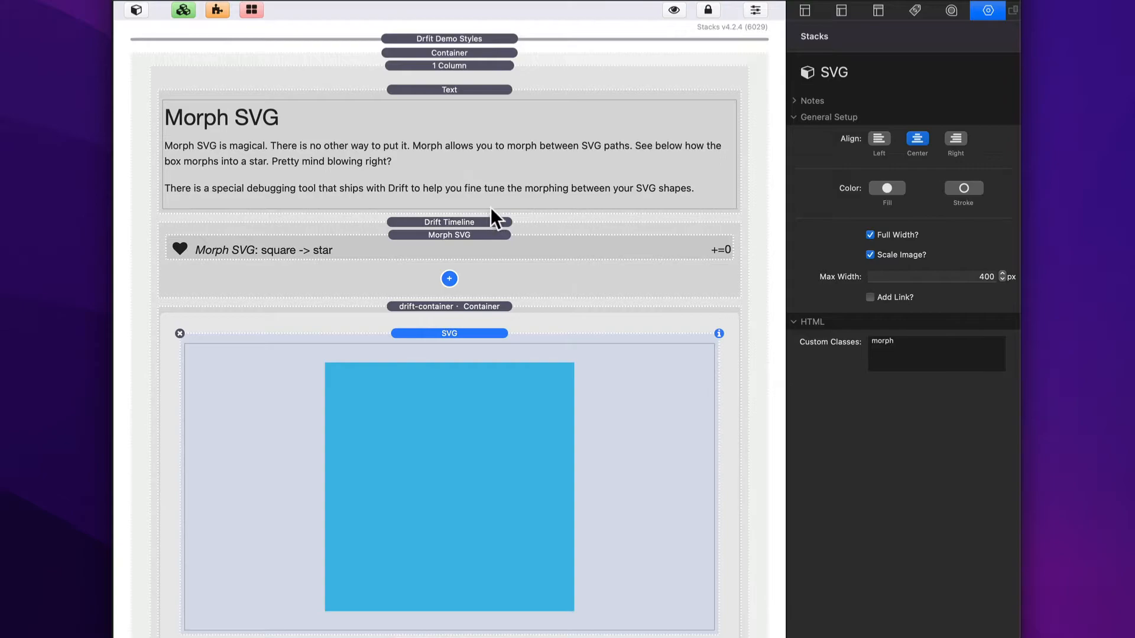
left_click(477, 241)
key("super+r")
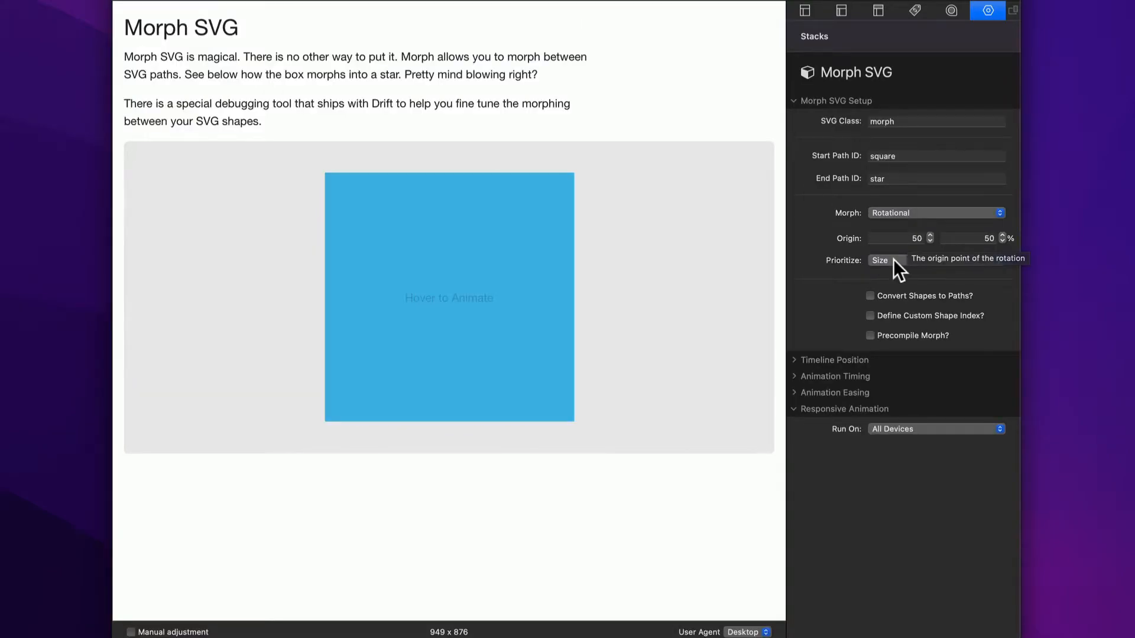
left_click(892, 258)
left_click(891, 275)
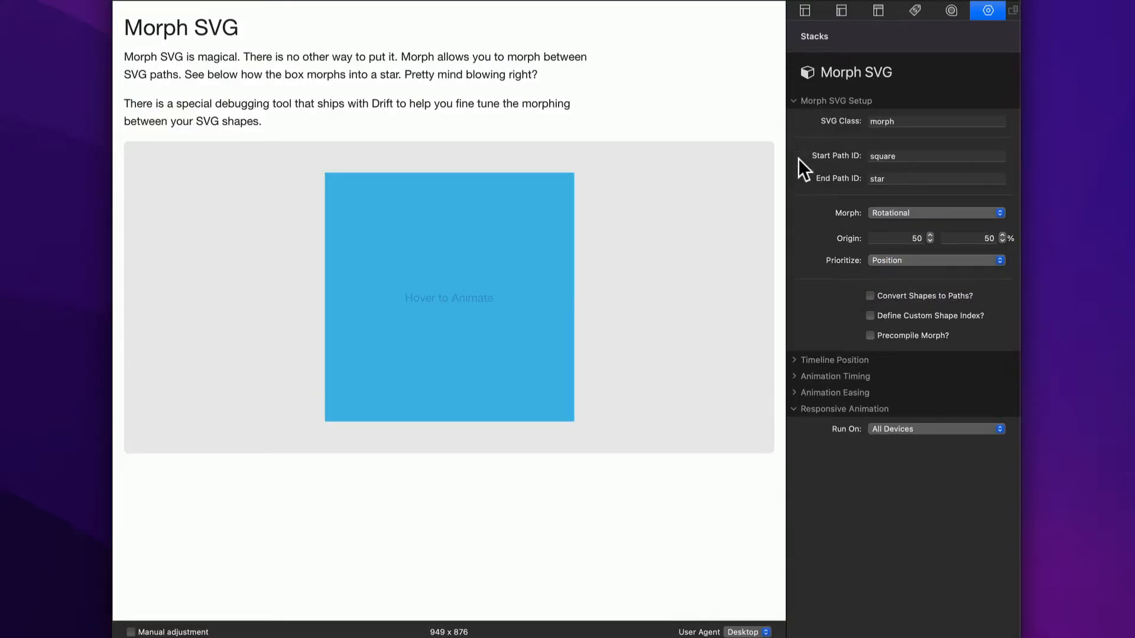
Step: Return to editing and set the Drift Timeline's trigger to Scroll only
key("super+r")
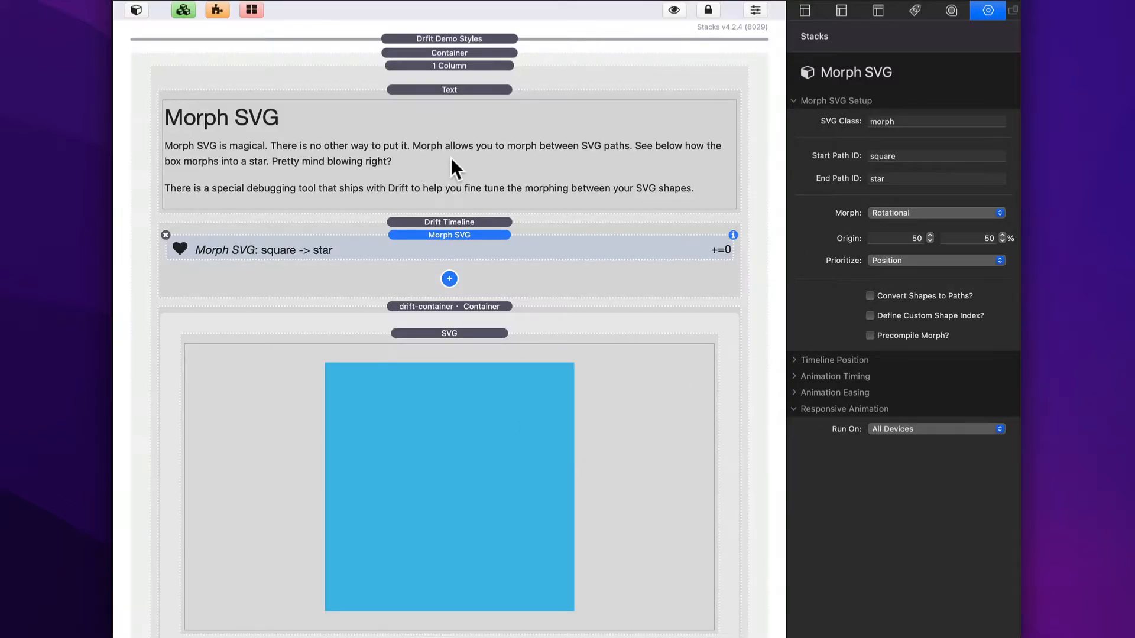
left_click(447, 222)
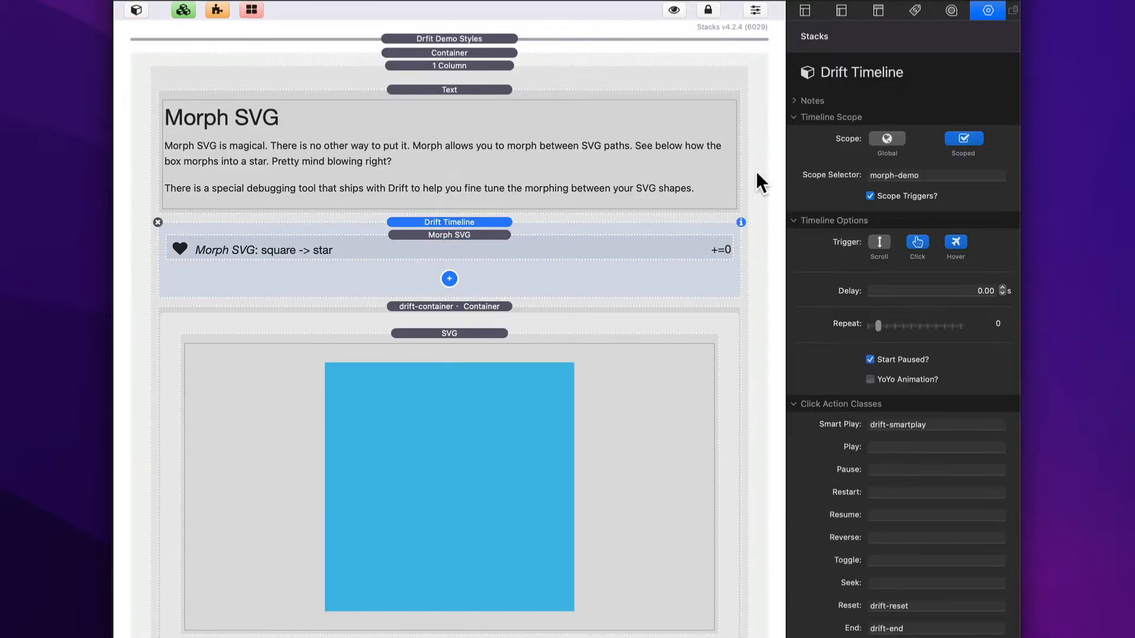
left_click(880, 242)
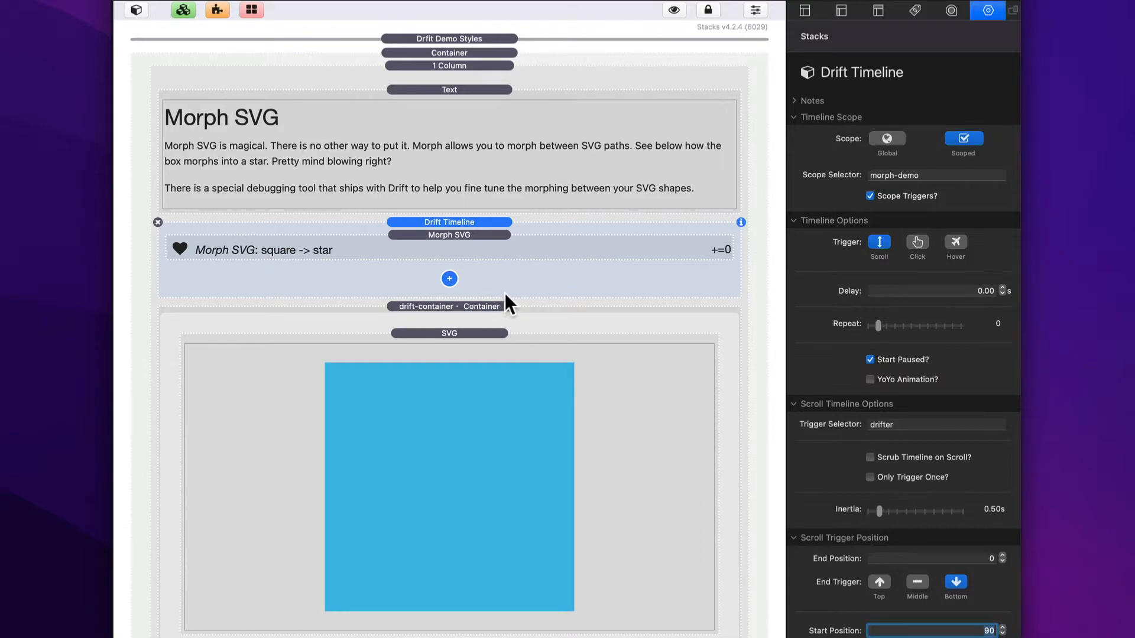
Step: Preview the scroll-triggered morph with the Morph SVG's Prioritize option set to Size and then Complexity
left_click(464, 245)
key("super+r")
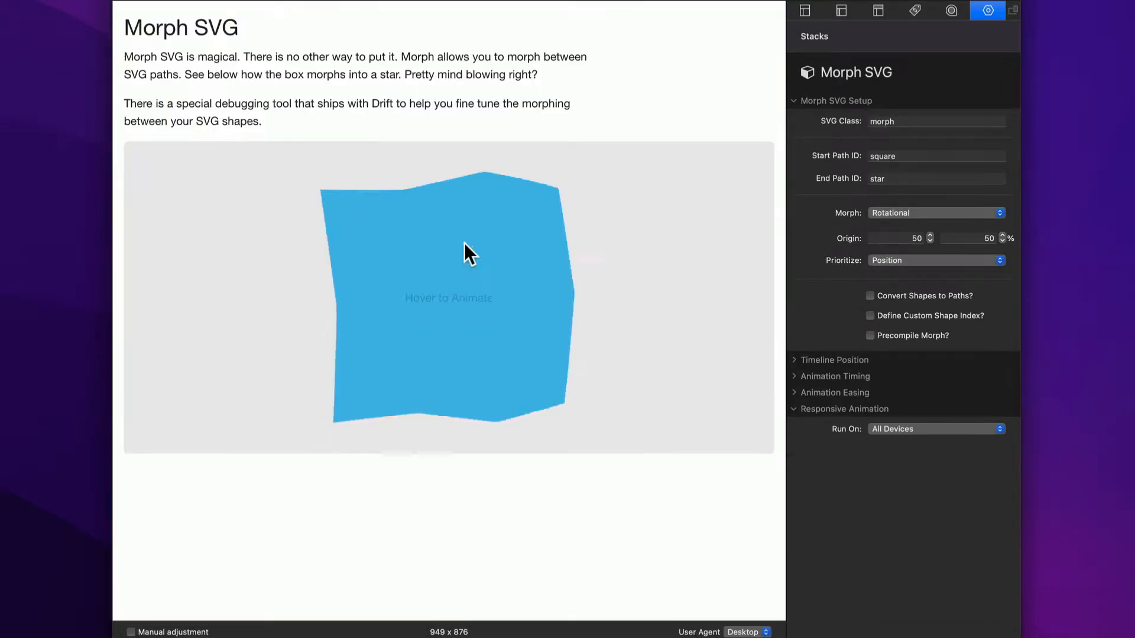
left_click(898, 257)
left_click(896, 250)
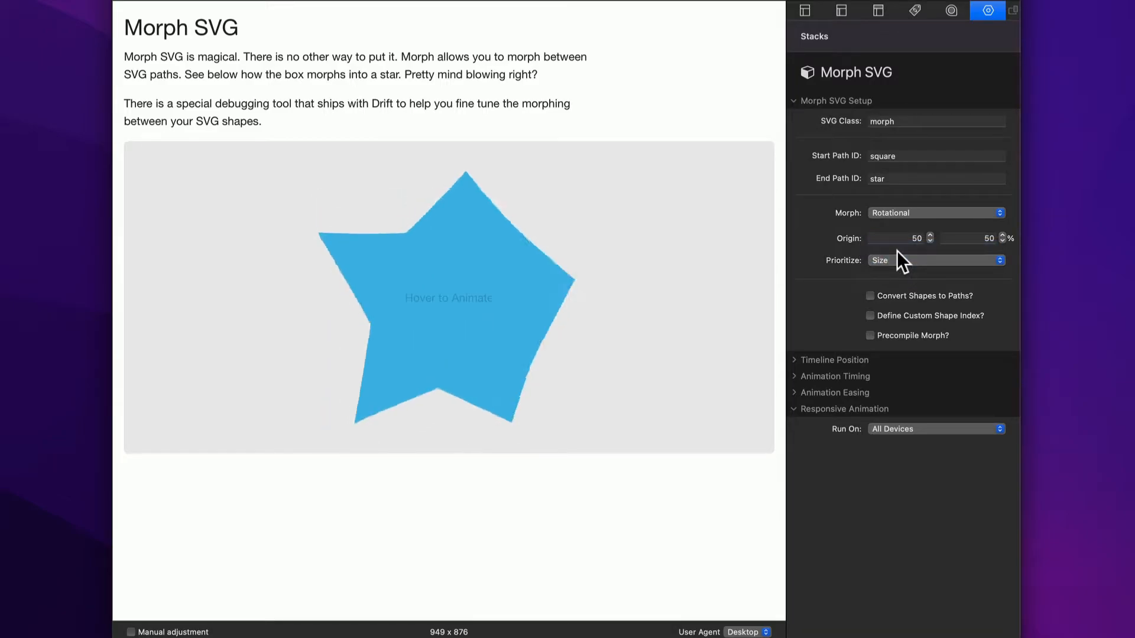
left_click(892, 258)
left_click(895, 288)
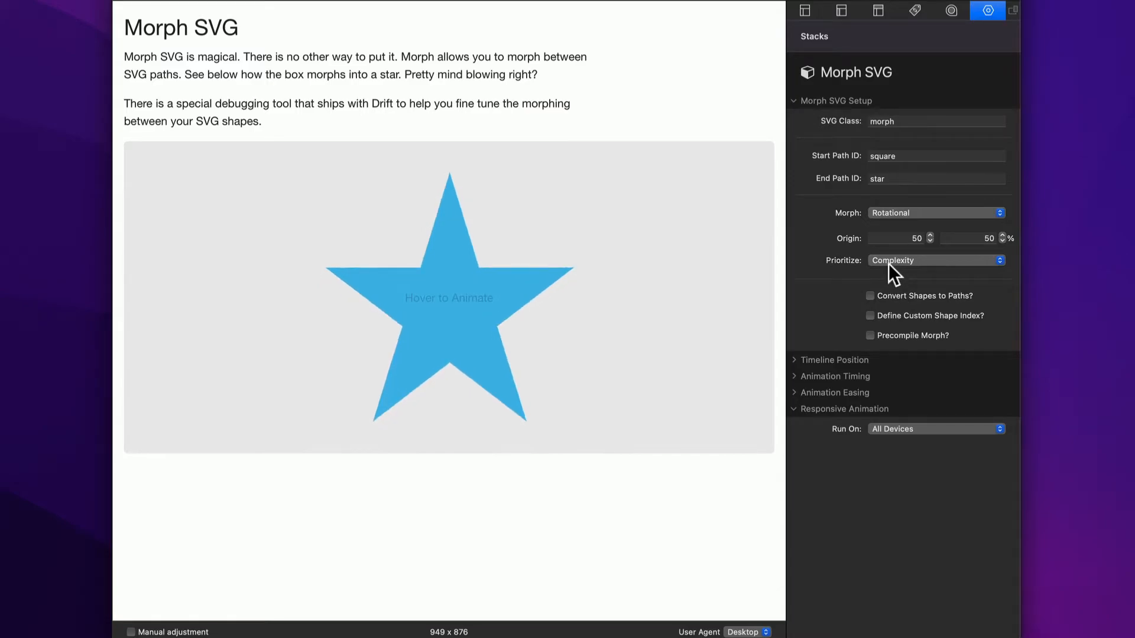
Step: Set the Morph SVG's Prioritize option to Position and leave the preview
left_click(888, 263)
left_click(888, 245)
key("super+r")
Step: Add a MorphSVG Helpers stack below the Morph SVG in the Drift Timeline
scroll(526, 306, "down", 3)
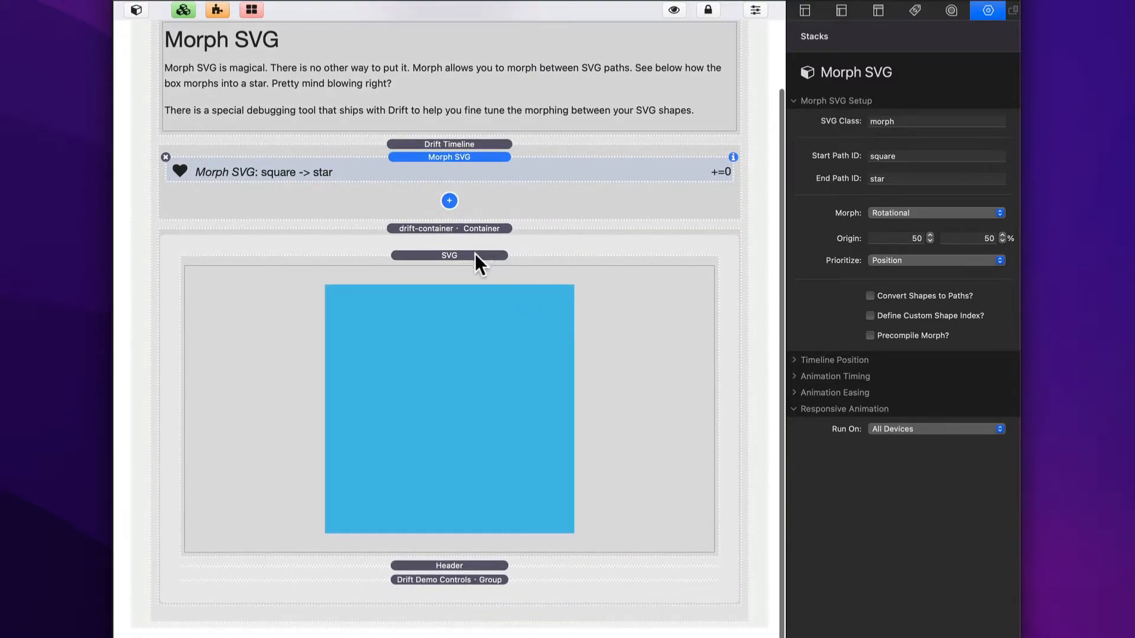
left_click(448, 200)
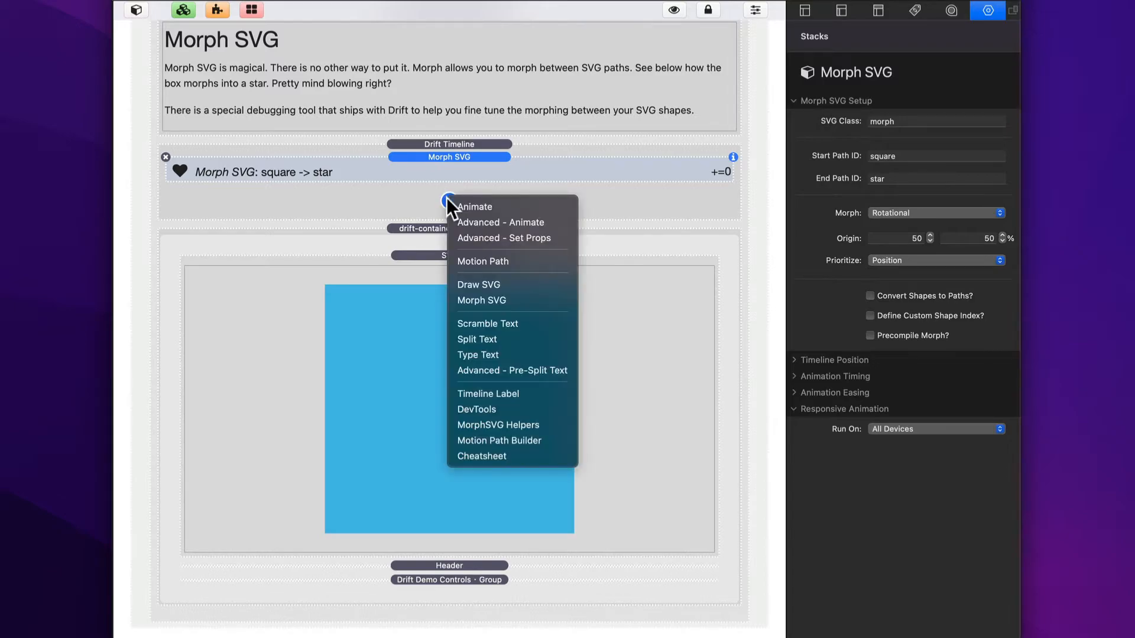
left_click(502, 425)
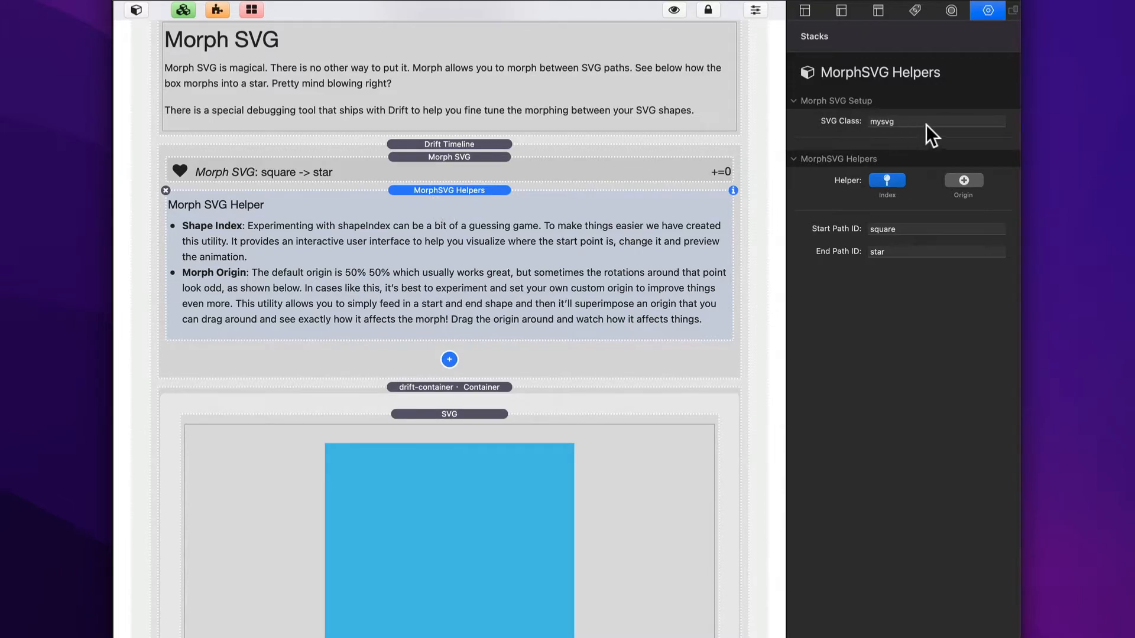
Step: Set the MorphSVG Helpers' SVG Class to morph, leaving square and star as its start and end path IDs
left_click(909, 122)
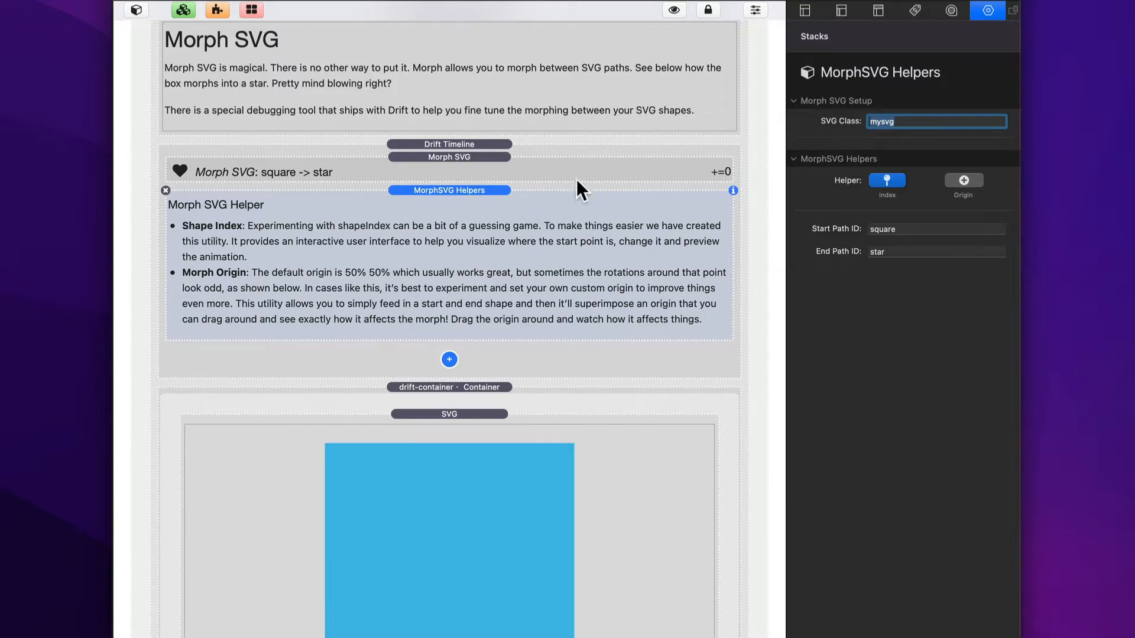
type("morph")
key("Tab")
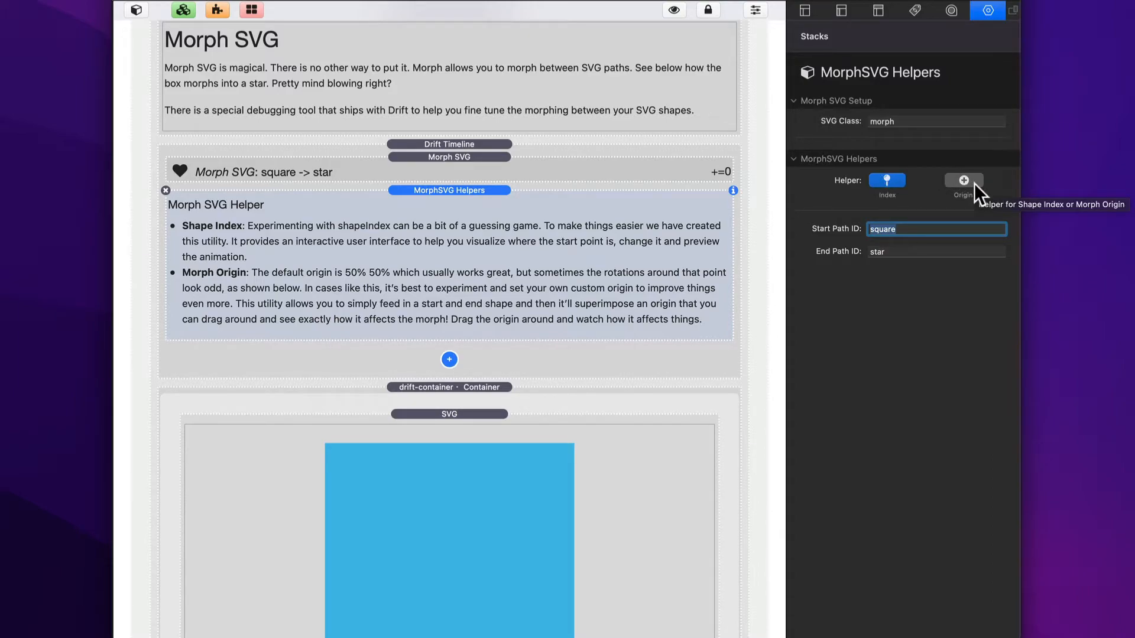
left_click(911, 251)
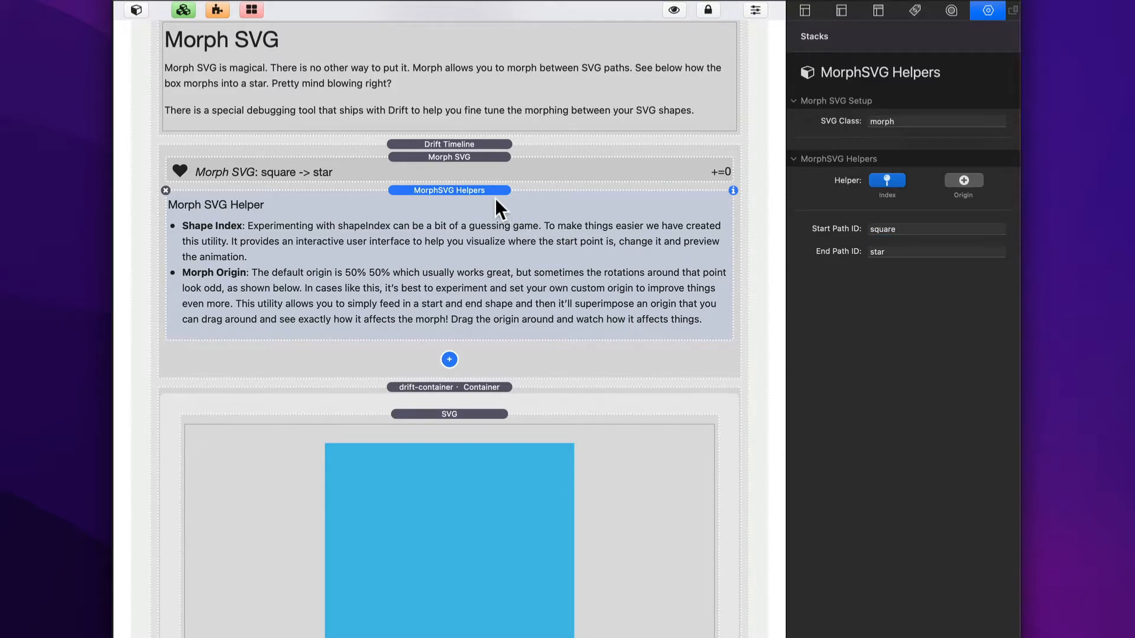
Step: Preview the morph with the Index helper and step the shape index through 2 up to 10 to compare the transitions
key("super+r")
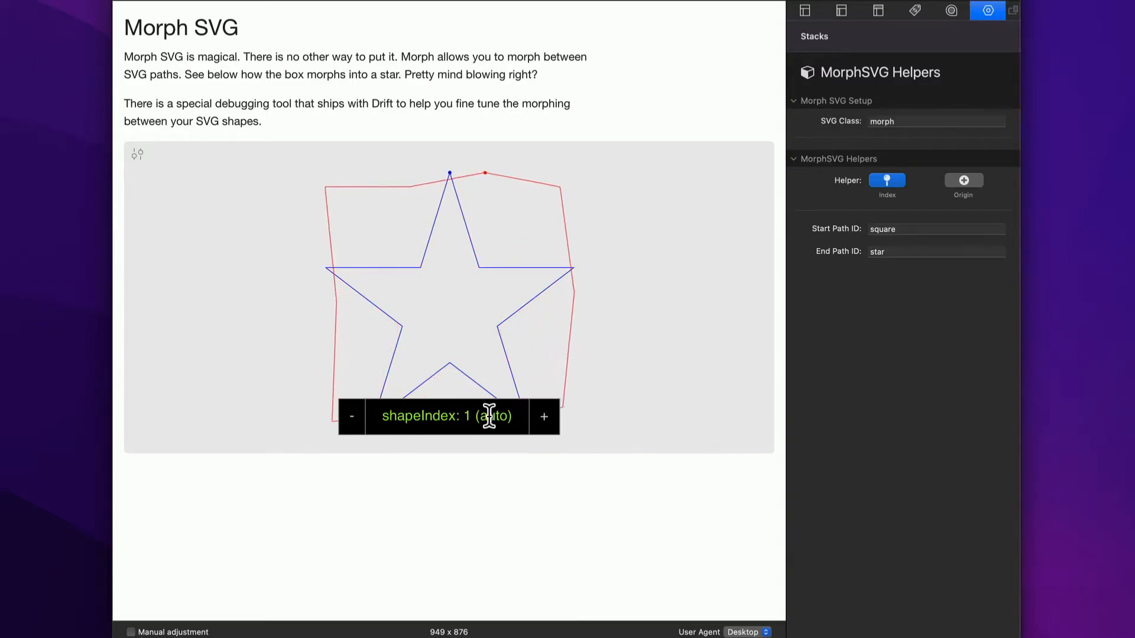
left_click(543, 418)
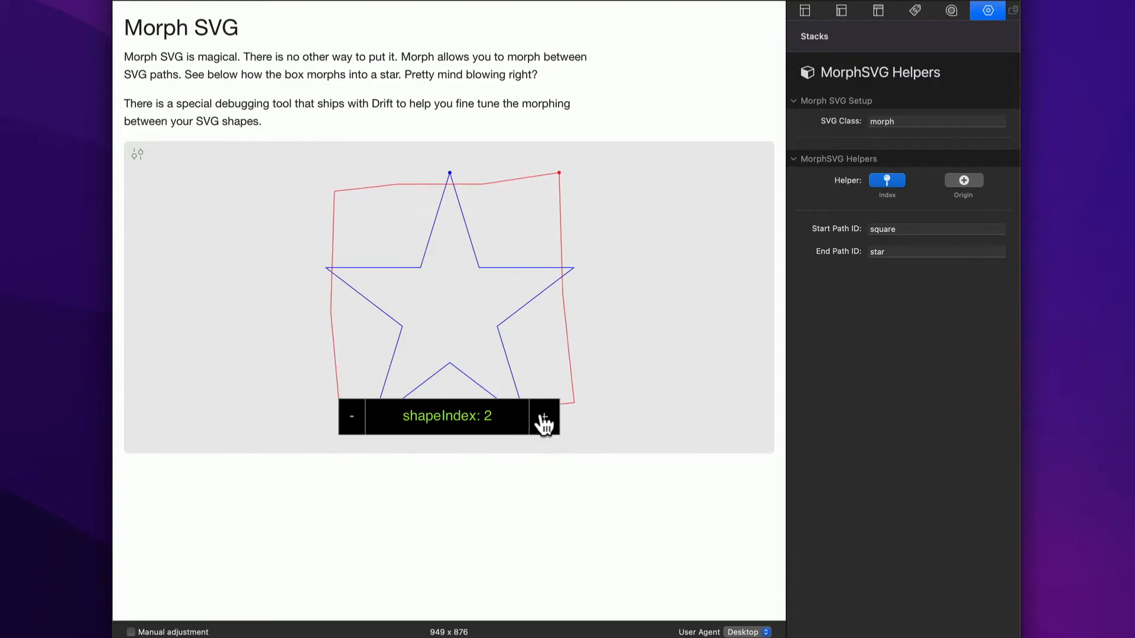
left_click(545, 419)
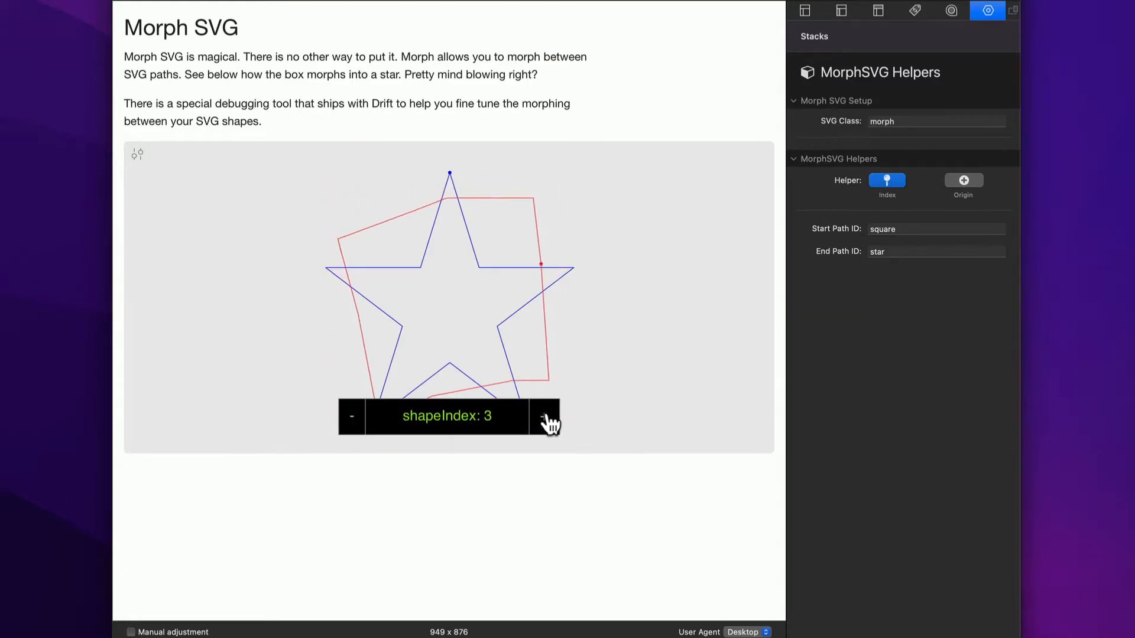
left_click(545, 419)
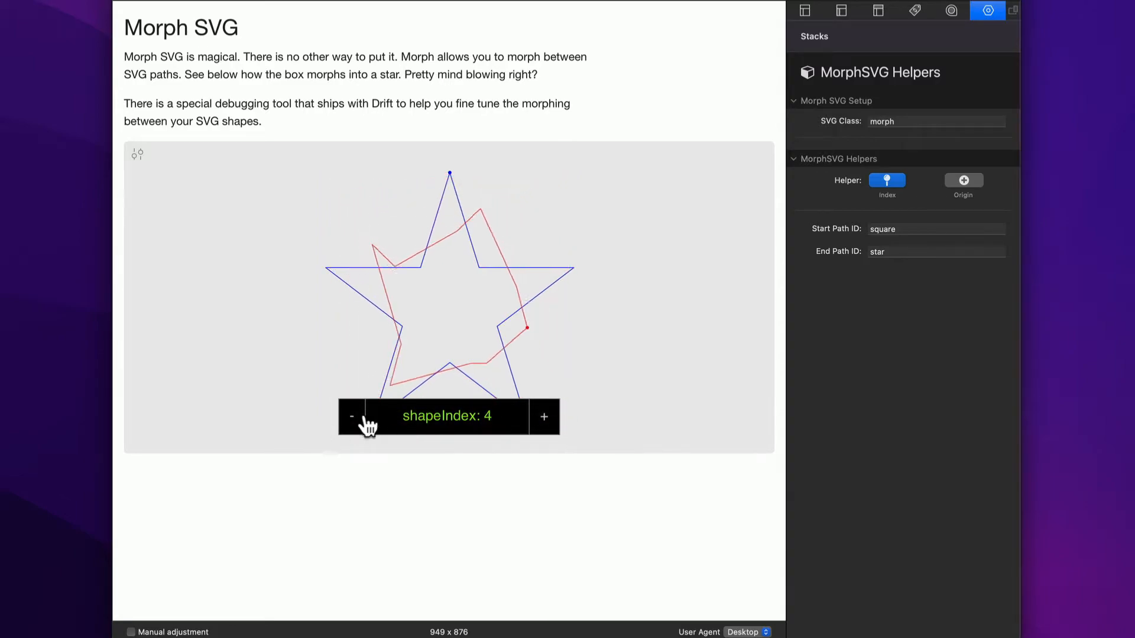
left_click(544, 418)
left_click(545, 419)
left_click(545, 419)
left_click(545, 418)
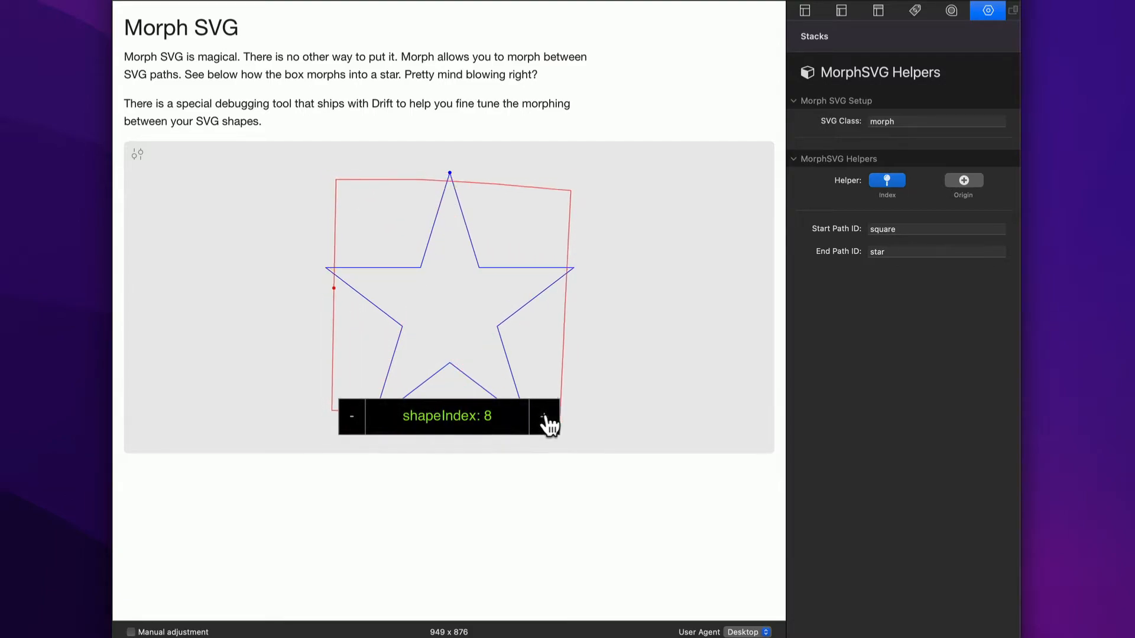
left_click(545, 419)
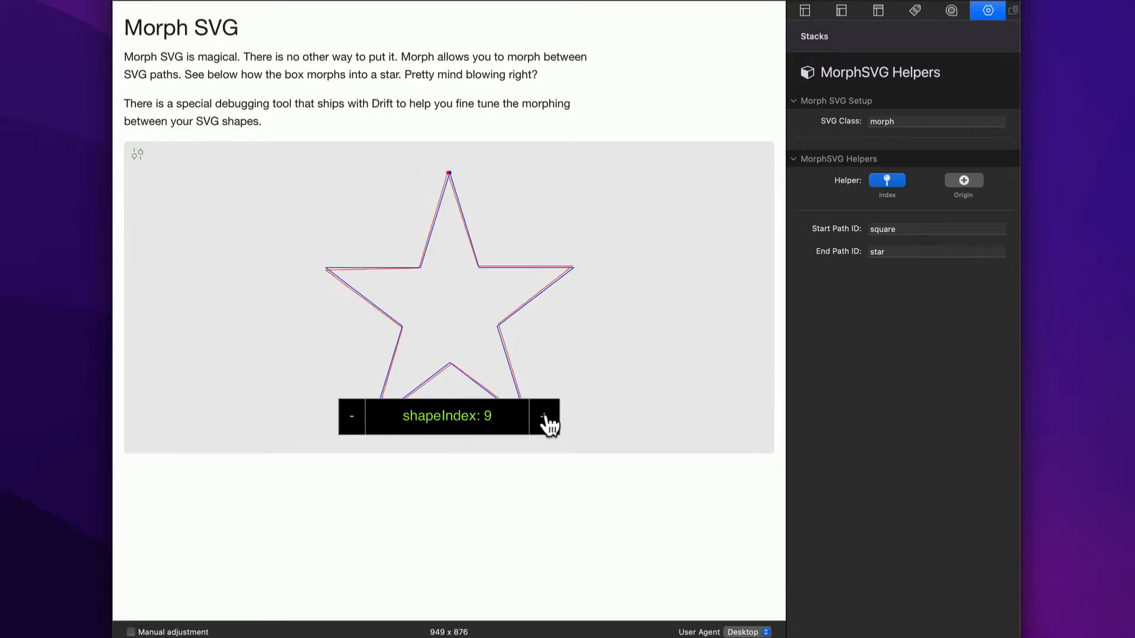
left_click(545, 419)
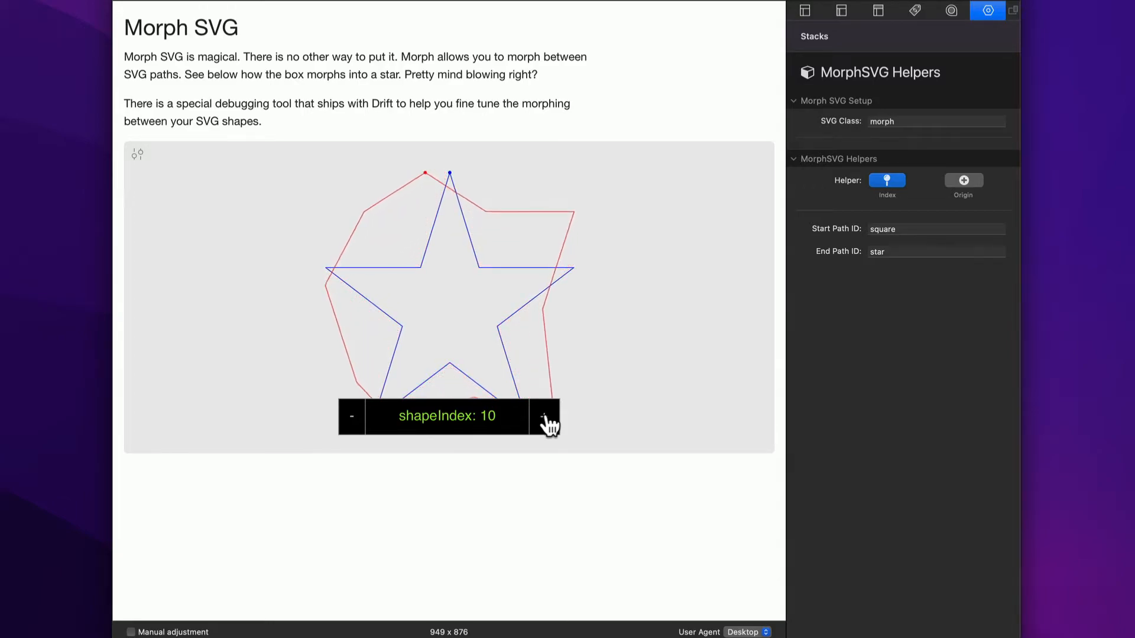
Step: Compare the previewed morph at shape indexes 0 and 1, return to index 0 and leave the preview
left_click(544, 417)
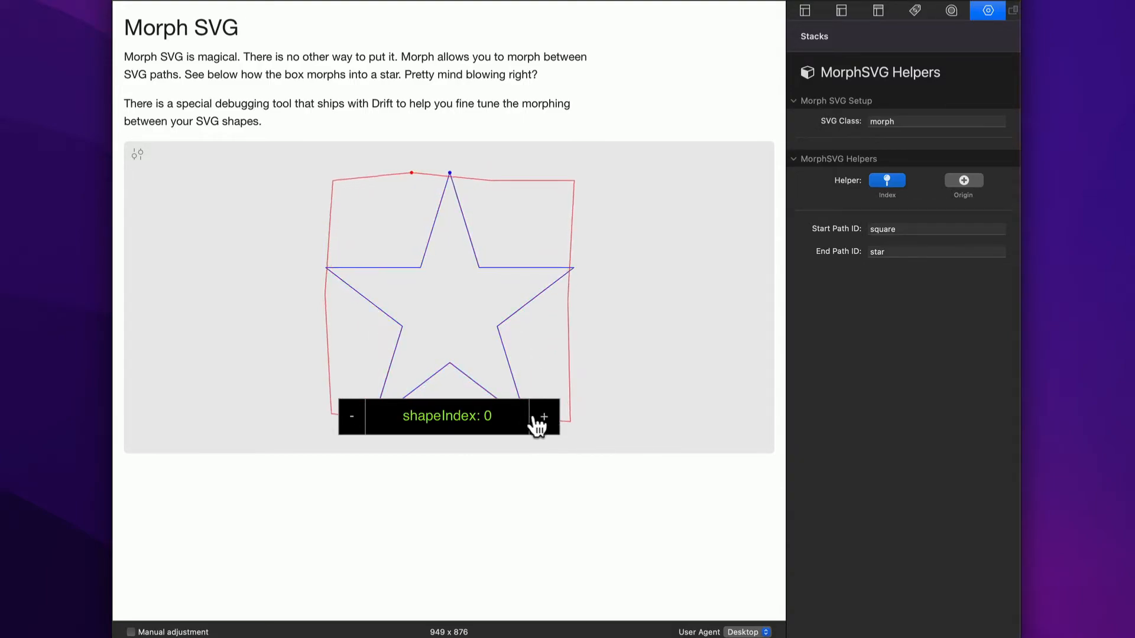
left_click(549, 419)
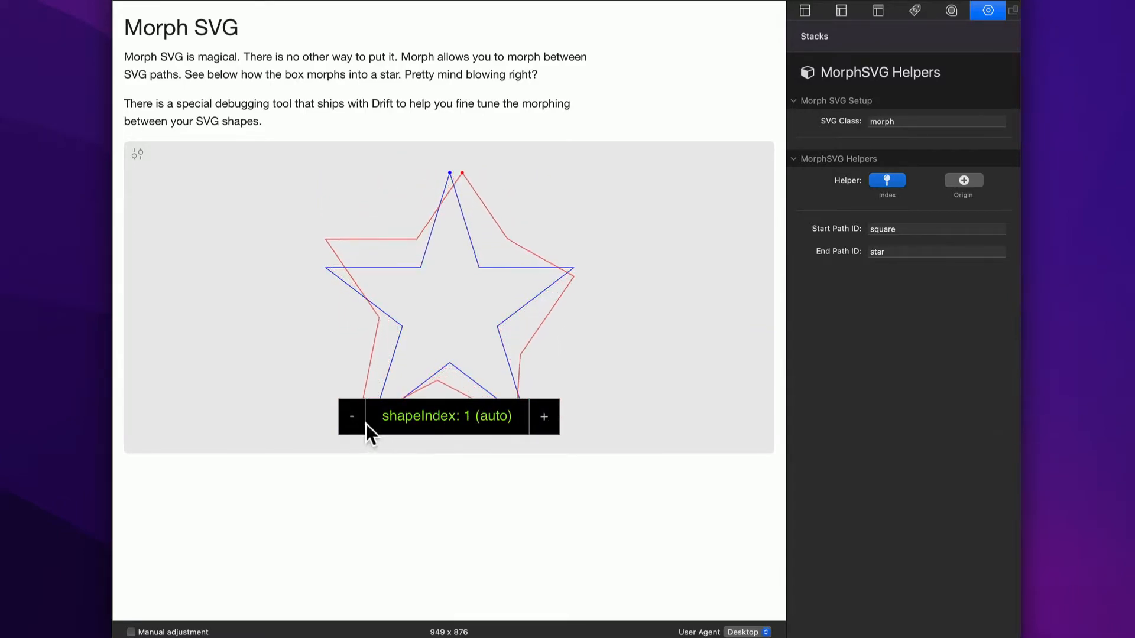
left_click(344, 423)
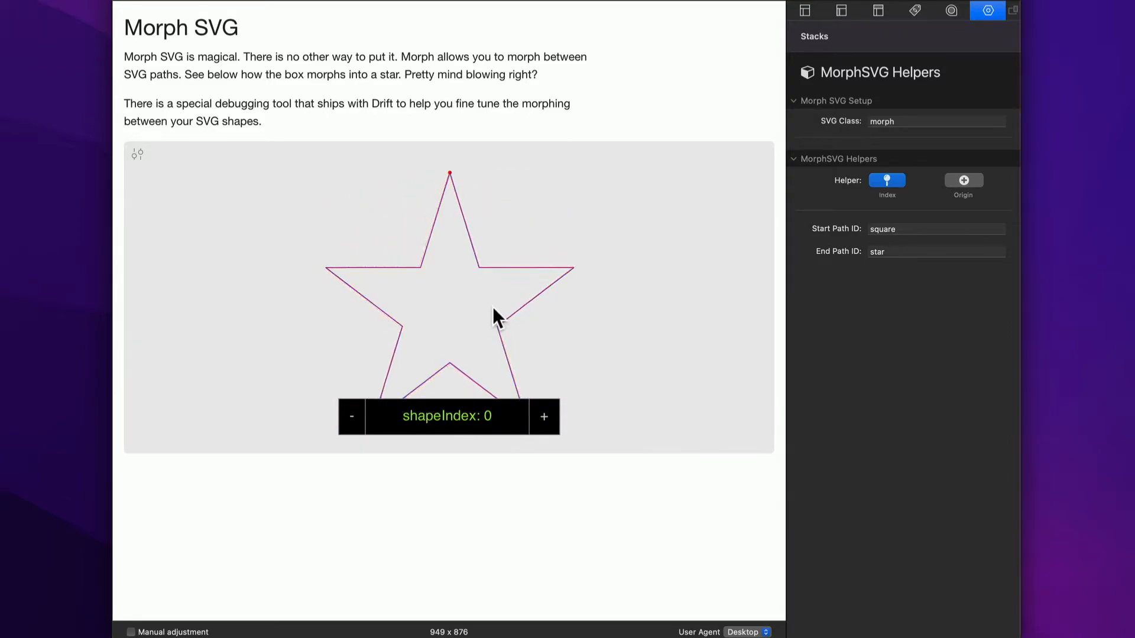
key("super+r")
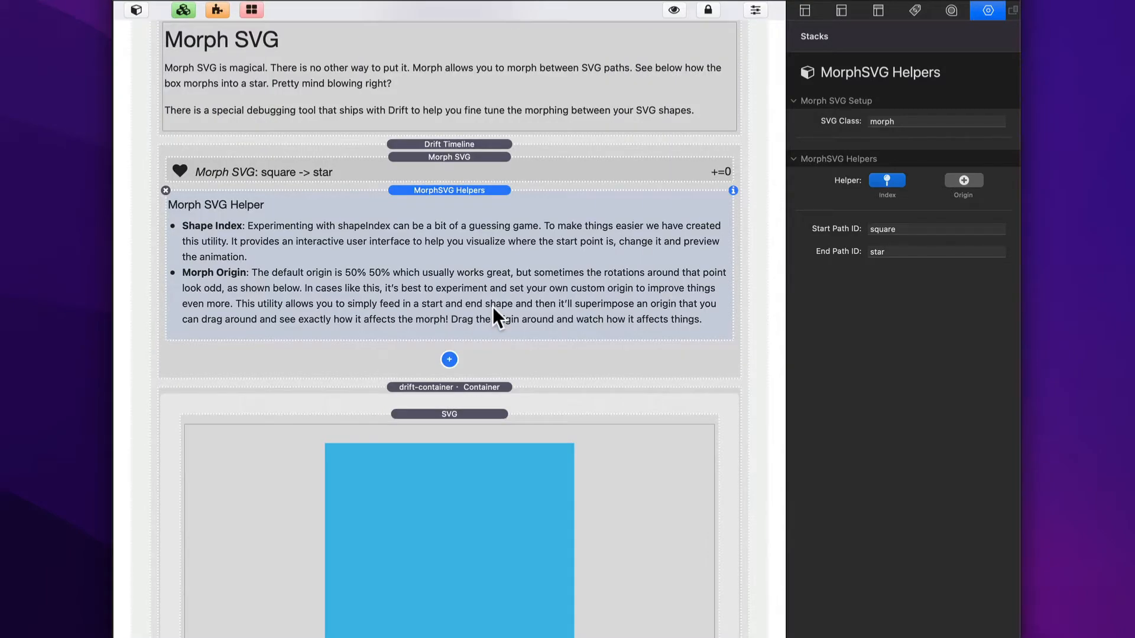
Step: Enable Define Custom Shape Index on the Morph SVG and set its Shape Index to 0
left_click(475, 157)
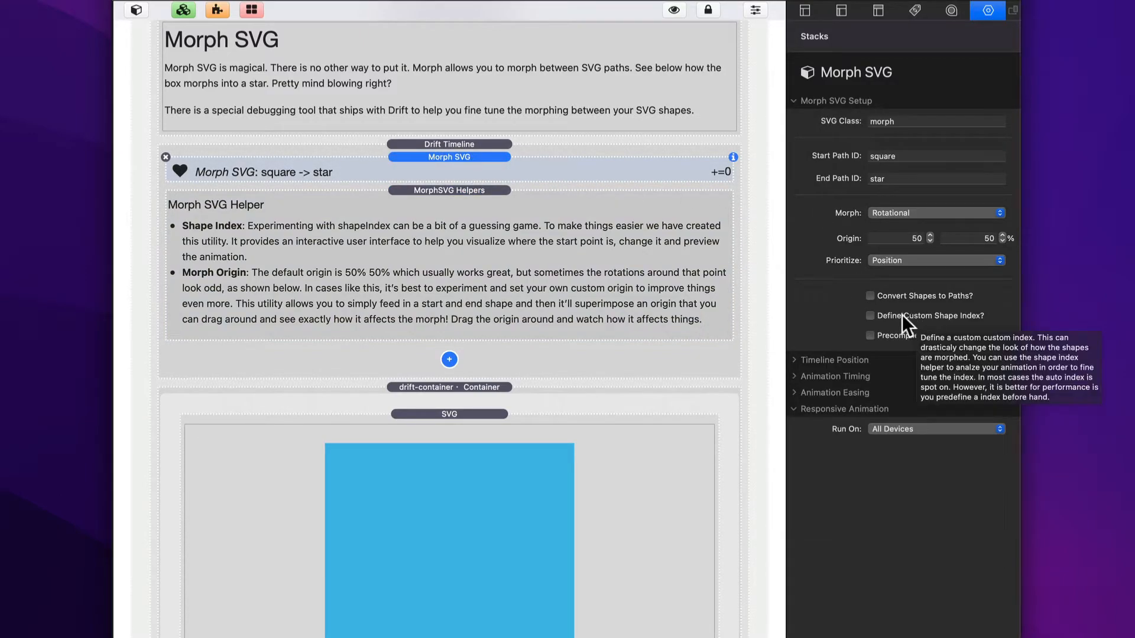
left_click(869, 315)
left_click(925, 337)
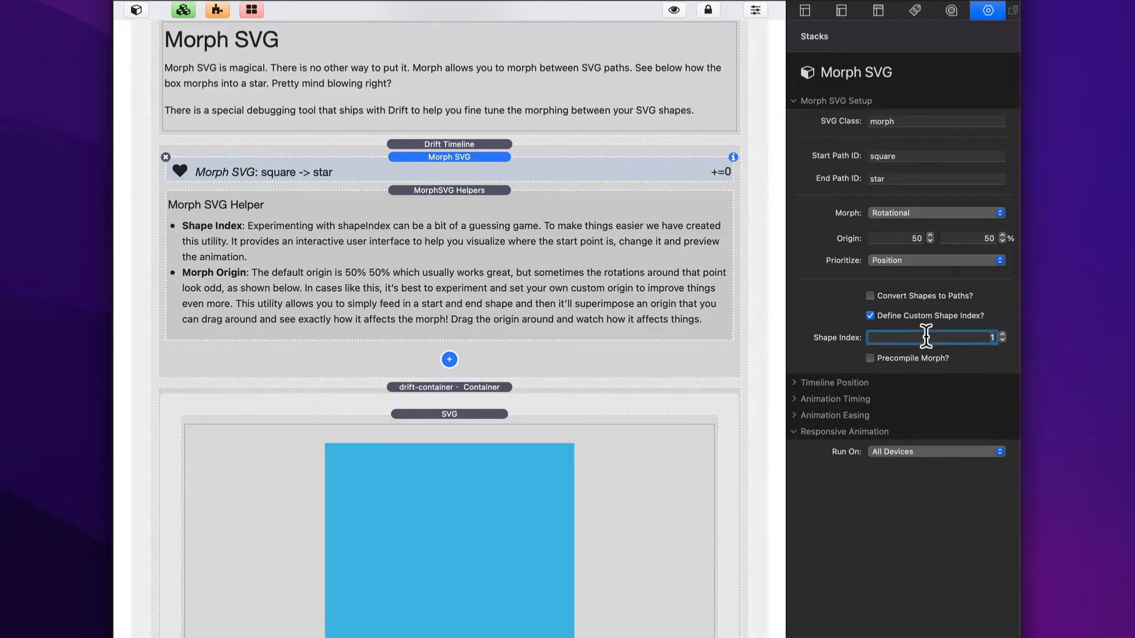
type("0")
key("Return")
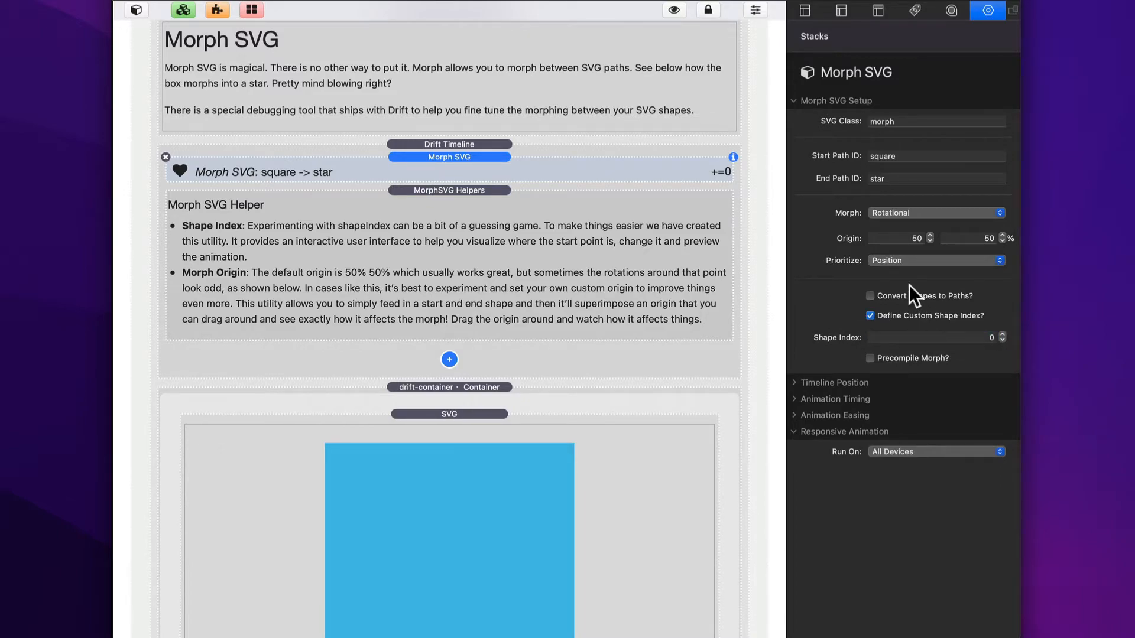
Step: Switch the MorphSVG Helpers to Origin and preview the morph with the start origin at about 70% 66% and the end origin moved around
left_click(488, 247)
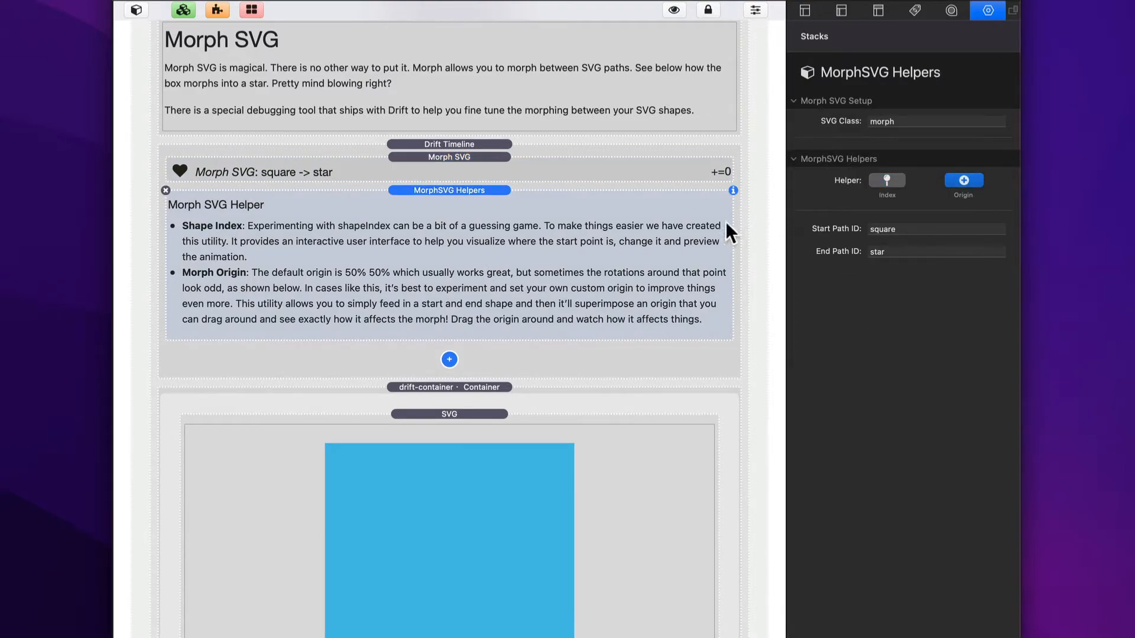
key("super+r")
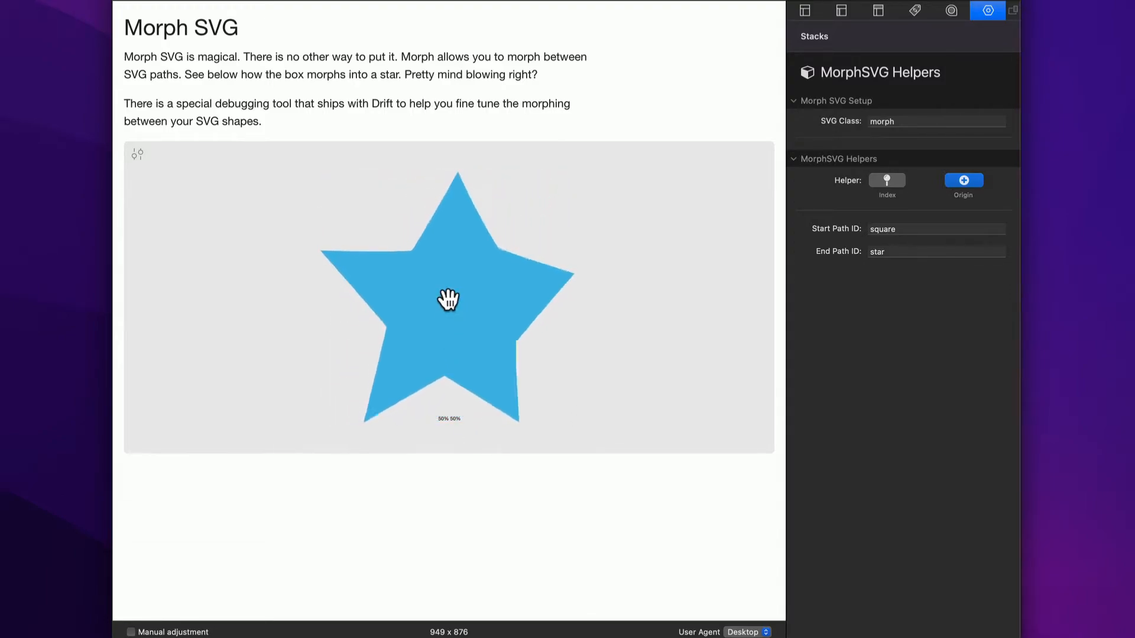
left_click_drag(449, 302, 451, 253)
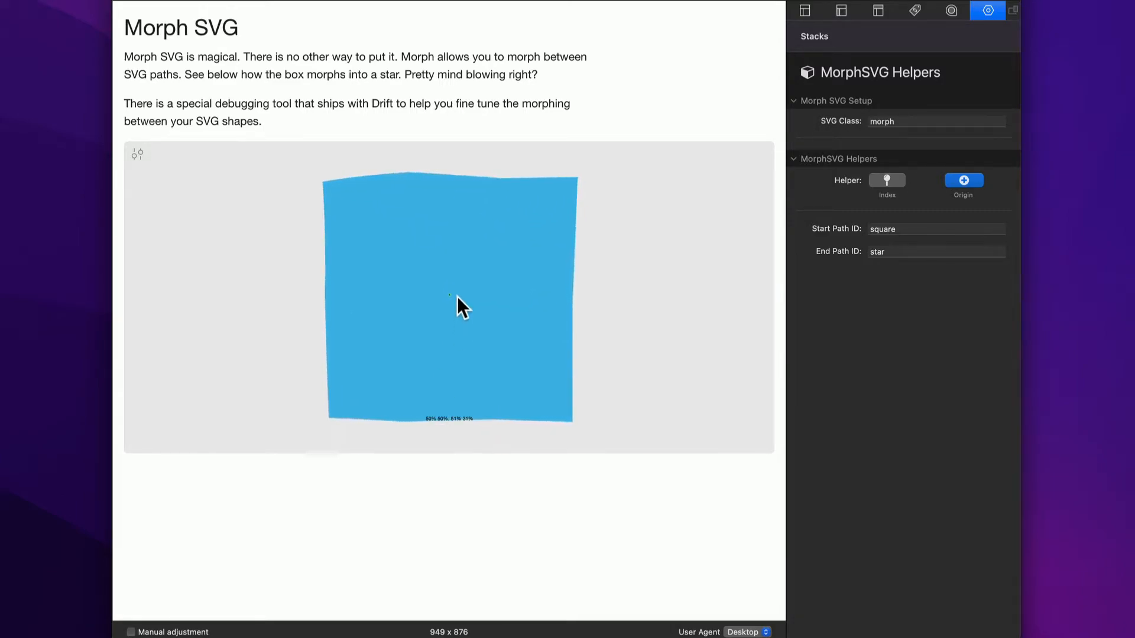
left_click_drag(452, 296, 502, 344)
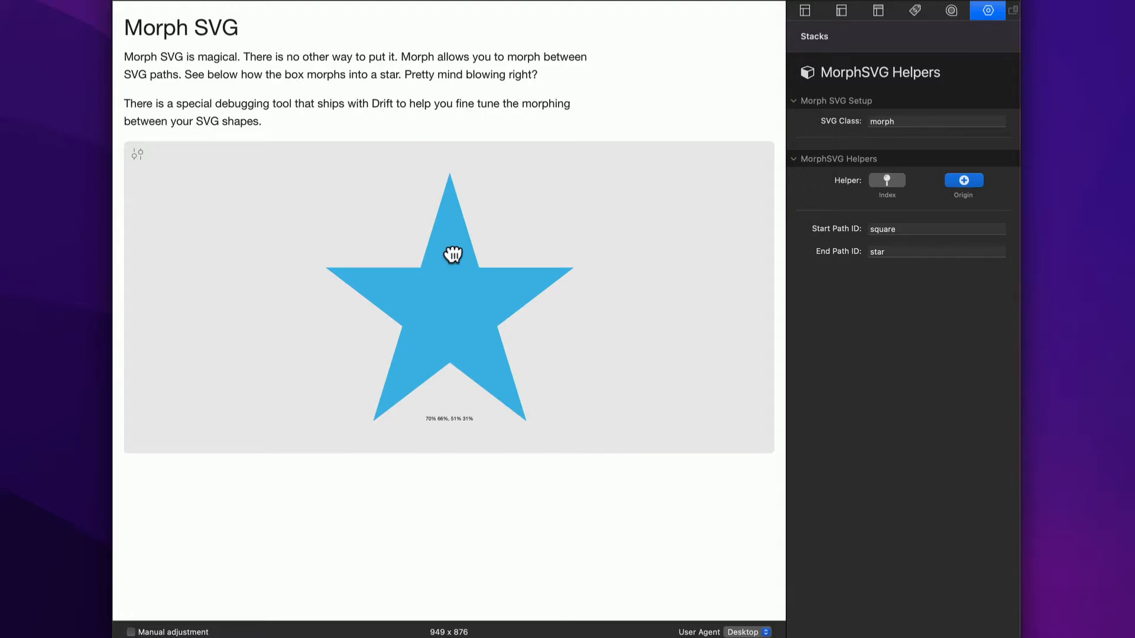
left_click_drag(453, 254, 452, 307)
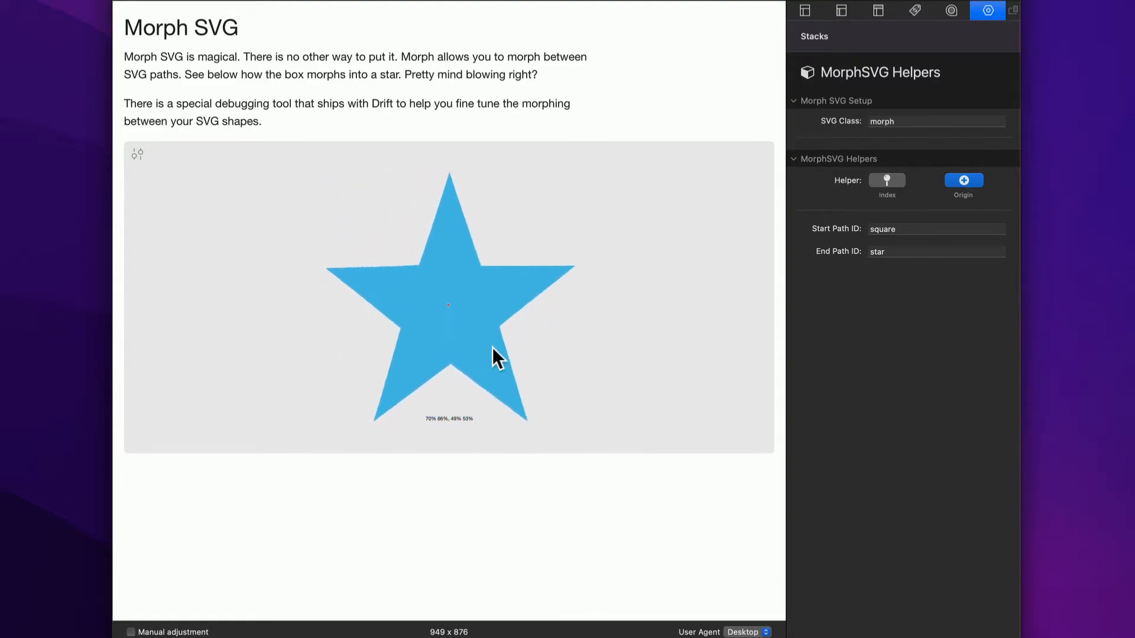
Step: Try an off-centre end origin of about 64% 47%, move both origins back near the centre and leave the preview
left_click_drag(449, 306, 486, 294)
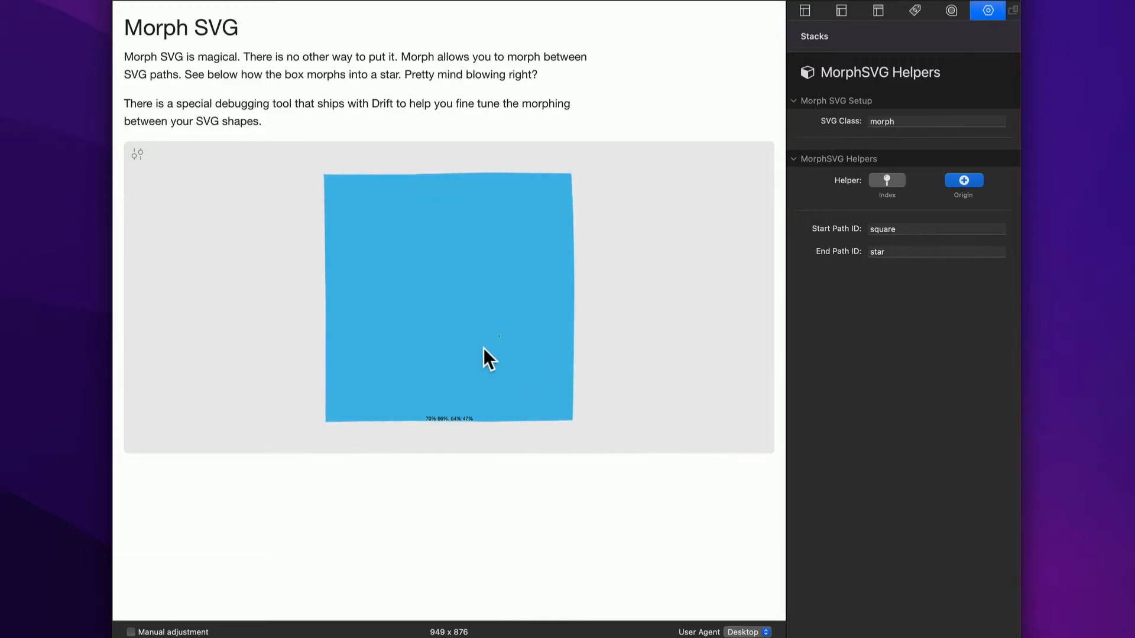
left_click_drag(495, 340, 453, 299)
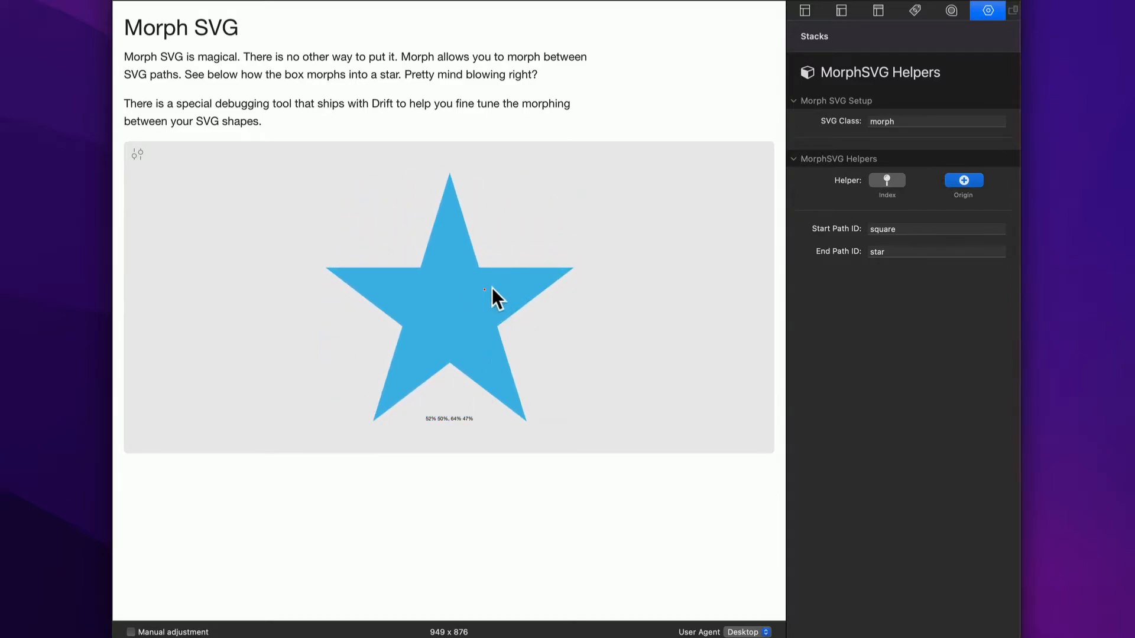
left_click_drag(484, 289, 449, 301)
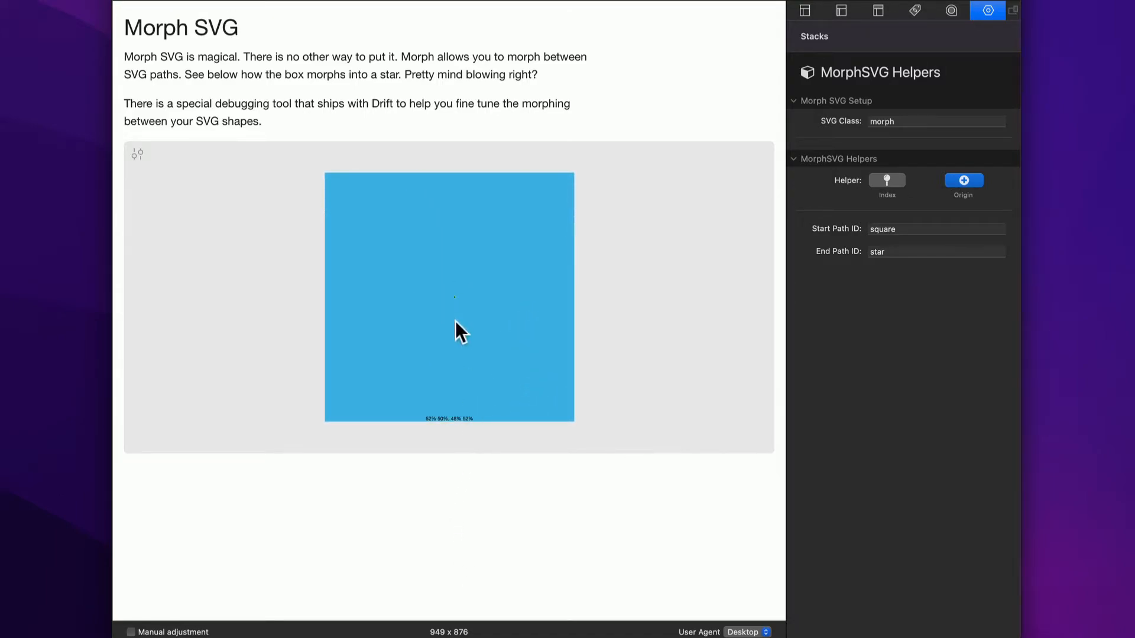
key("super+r")
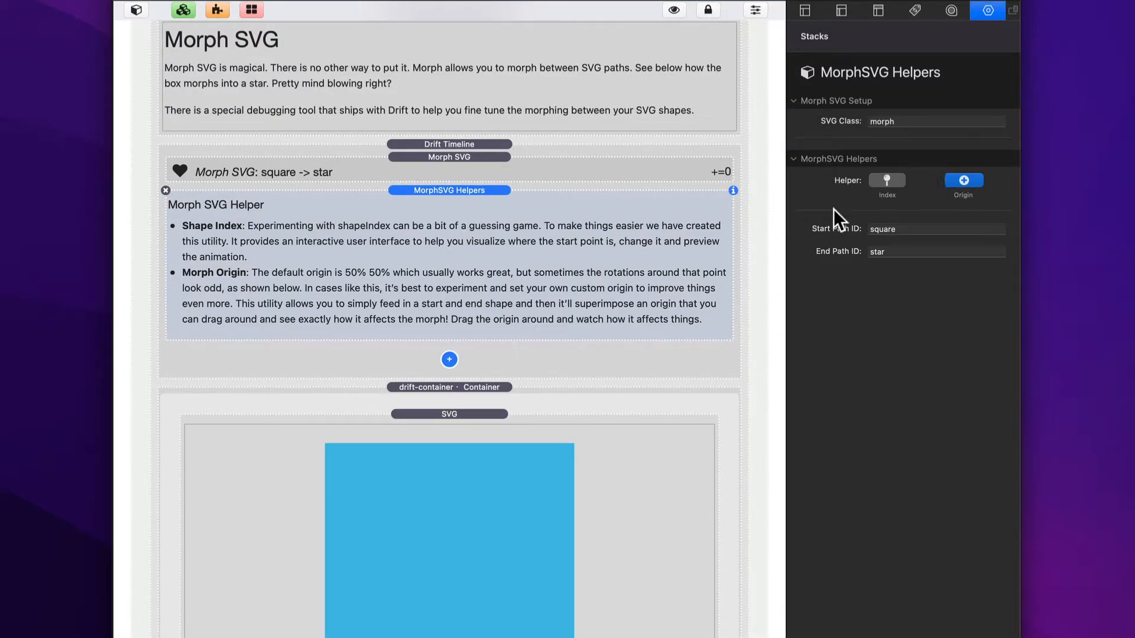
Step: Delete the MorphSVG Helpers stack and turn on Precompile Morph for the Morph SVG
left_click(165, 189)
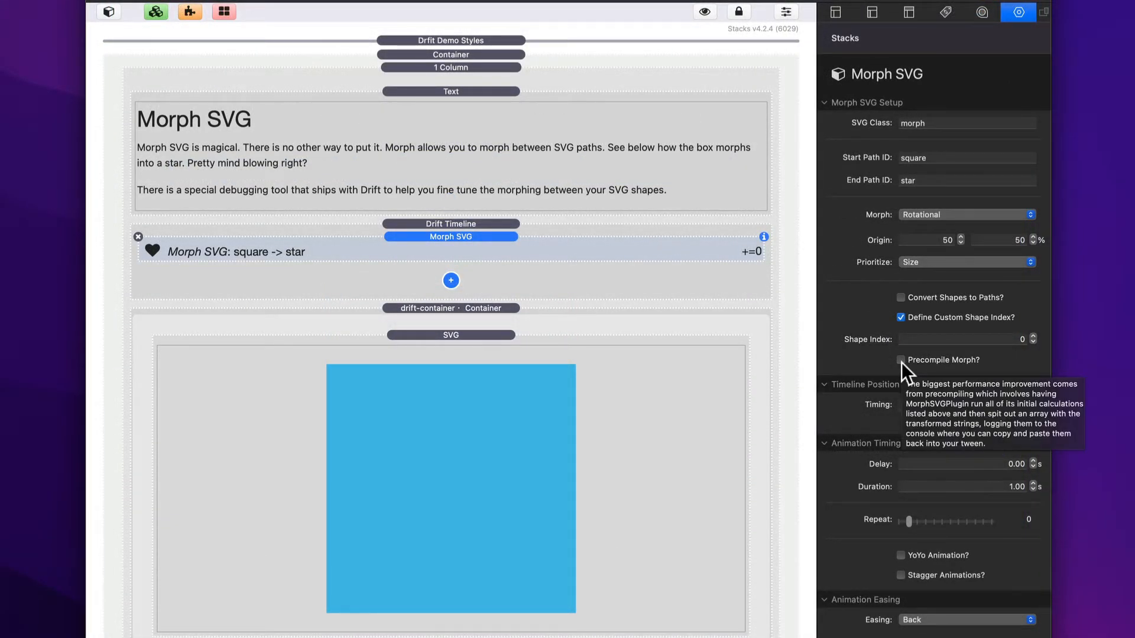
left_click(902, 363)
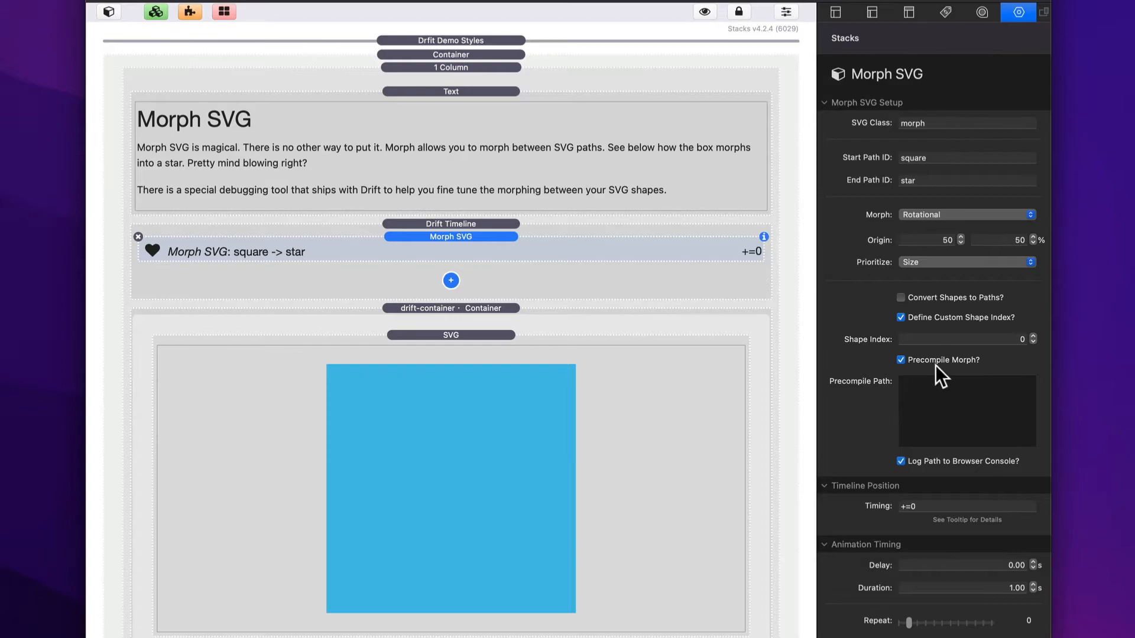
mouse_move(936, 363)
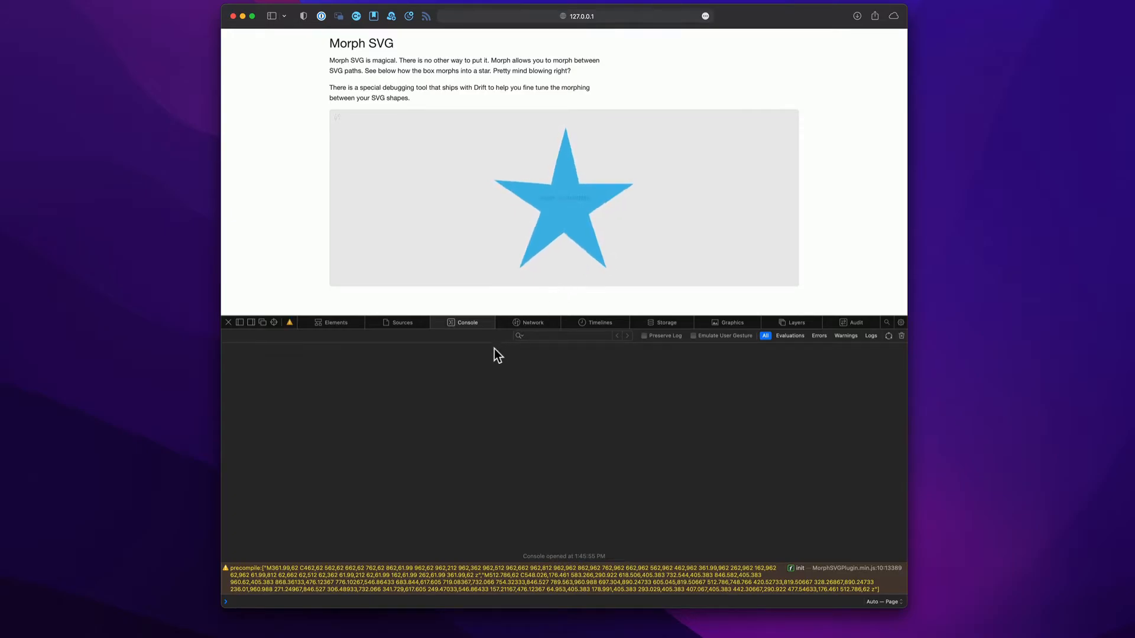
Step: Copy the precompile output from the browser console, close the browser window and paste it into the Morph SVG's Precompile Path
left_click(331, 576)
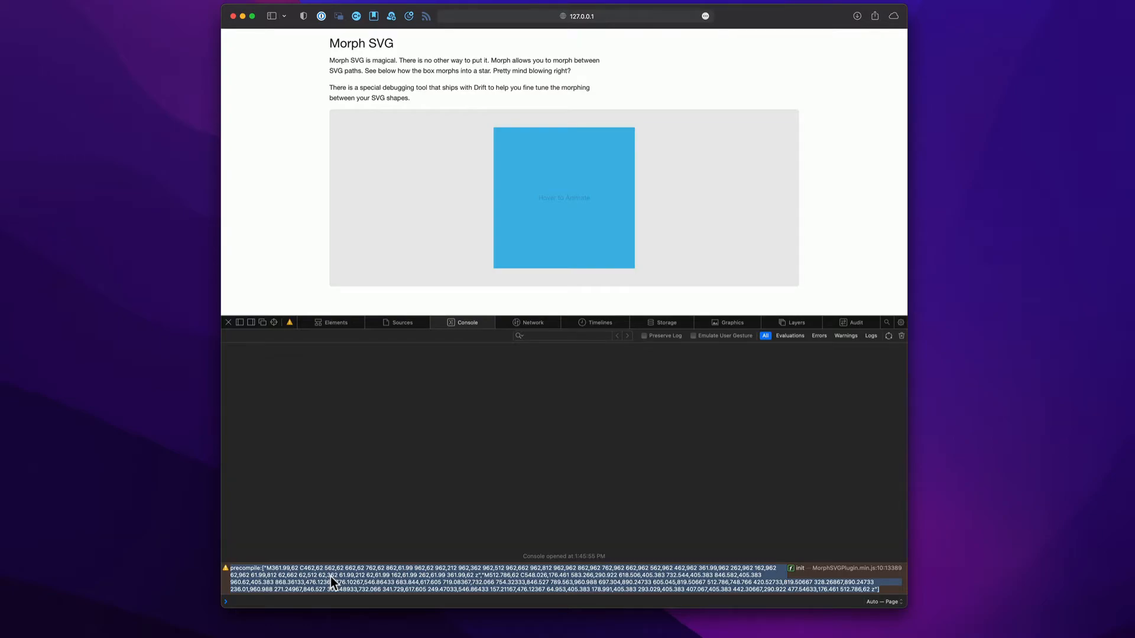
left_click(233, 16)
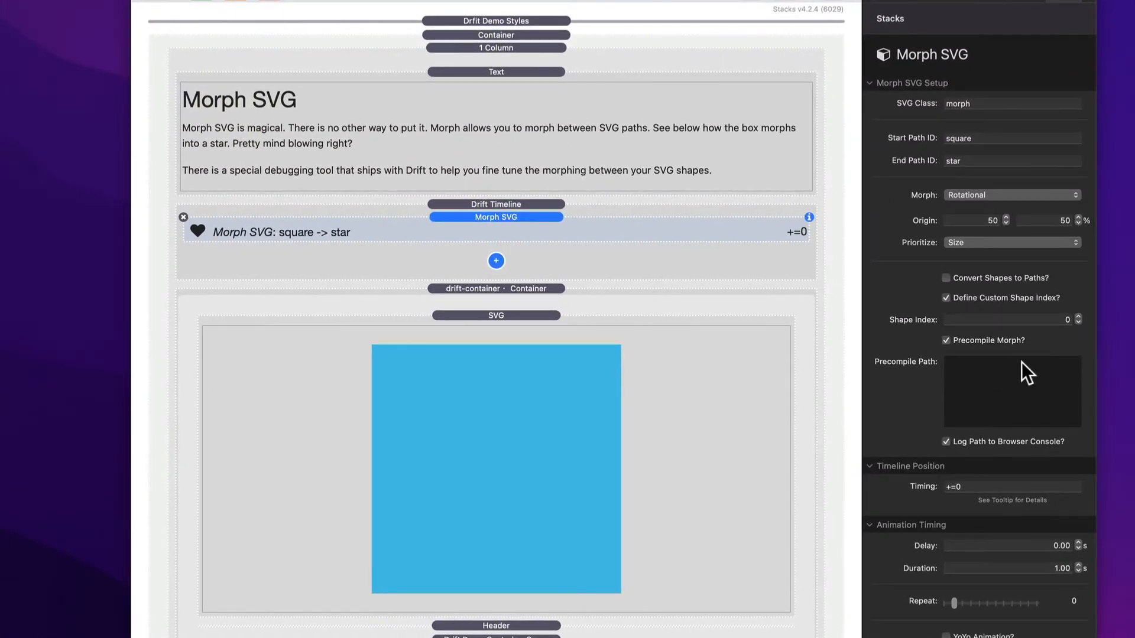
left_click(994, 375)
key("super+v")
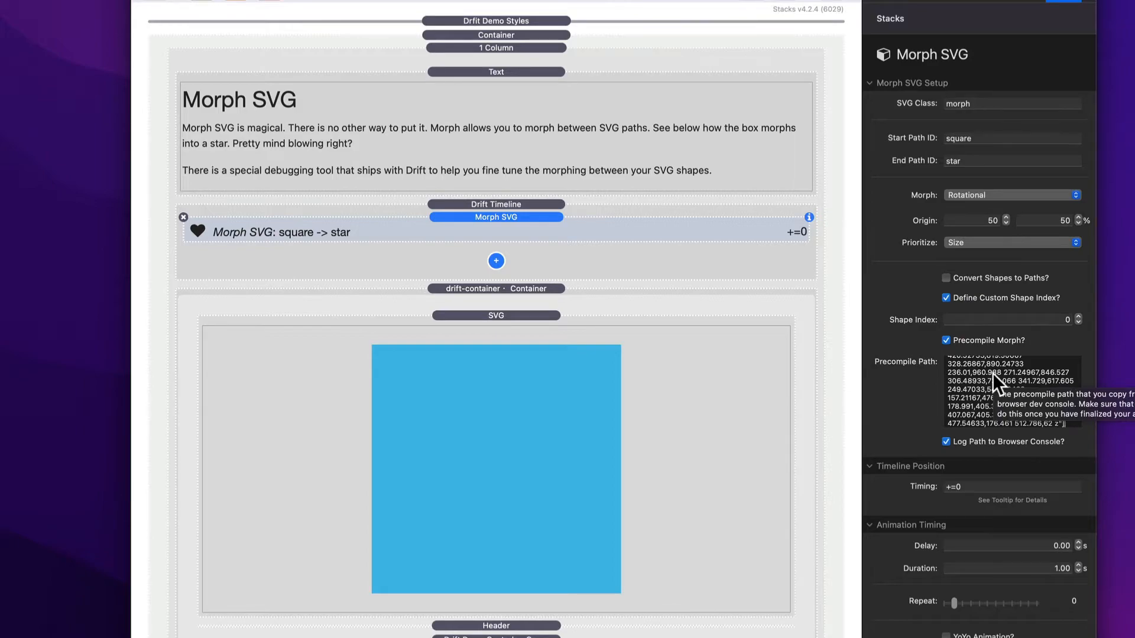
Step: Remove the leading "precompile:" from the Precompile Path and turn off Log Path to Browser Console
scroll(988, 369, "up", 10)
left_click(988, 362)
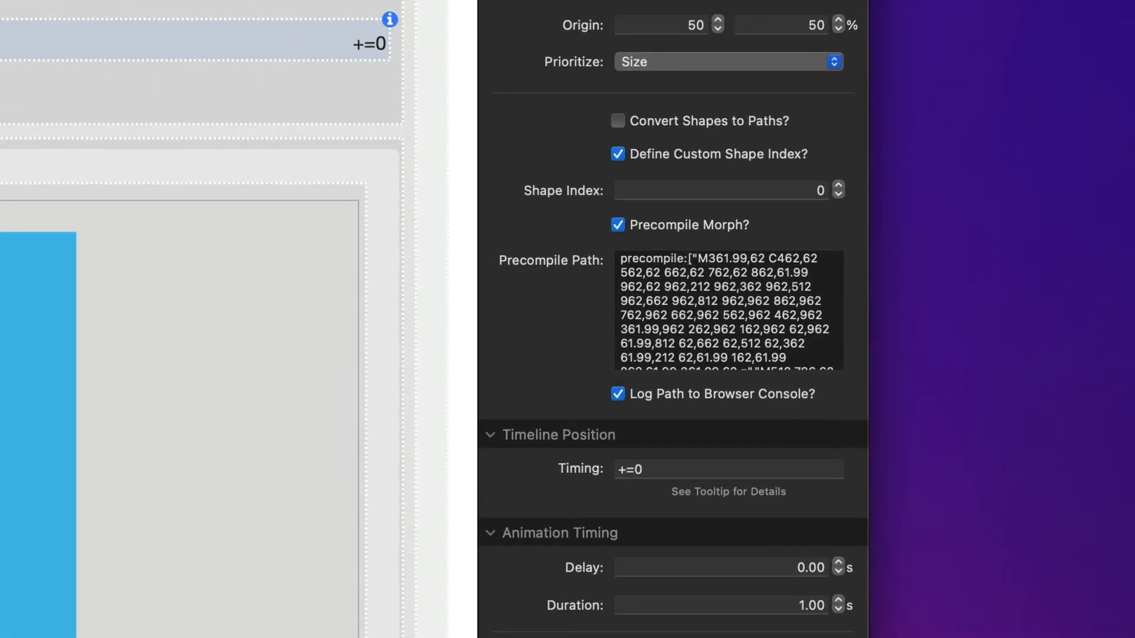
key("shift+super+Left")
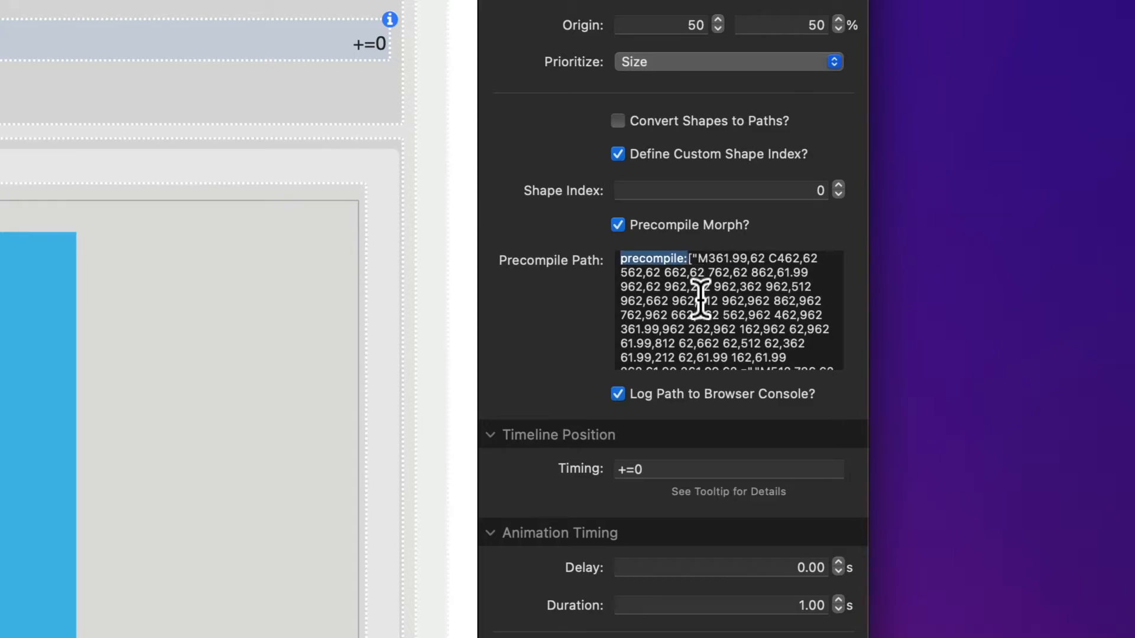
key("BackSpace")
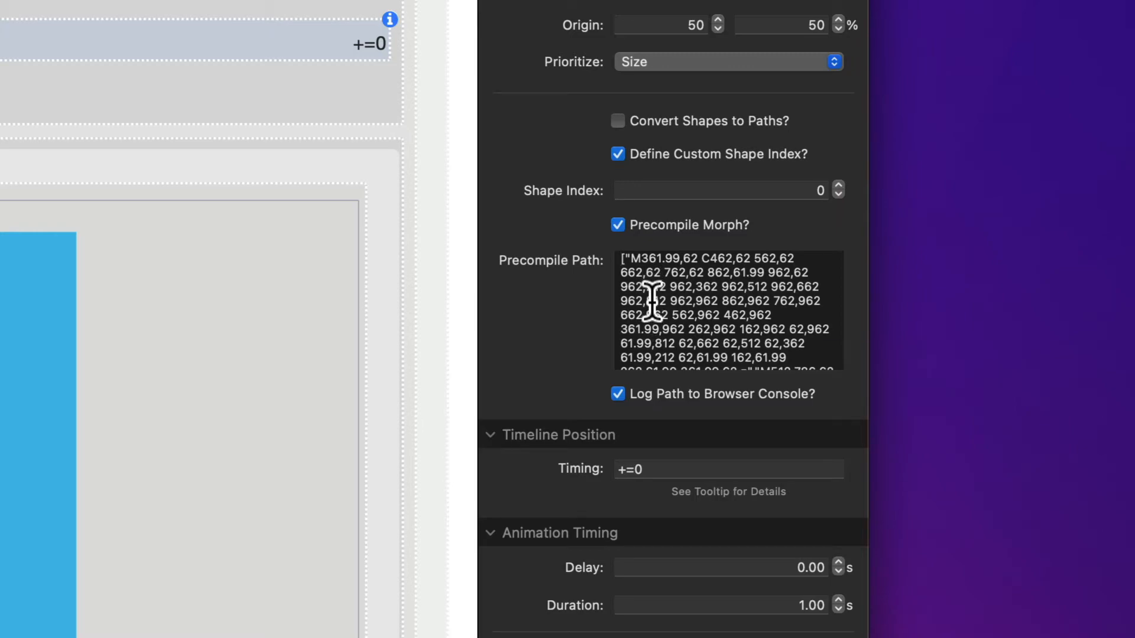
key("super+Down")
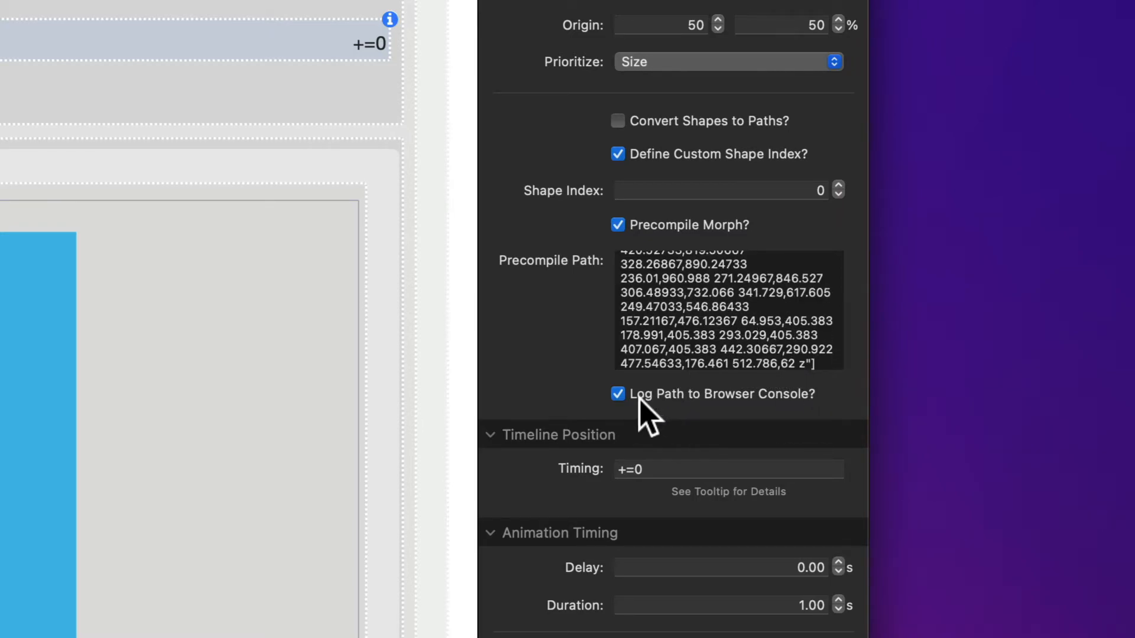
left_click(617, 394)
Step: Preview the page and play the precompiled square-to-star morph
scroll(657, 316, "up", 15)
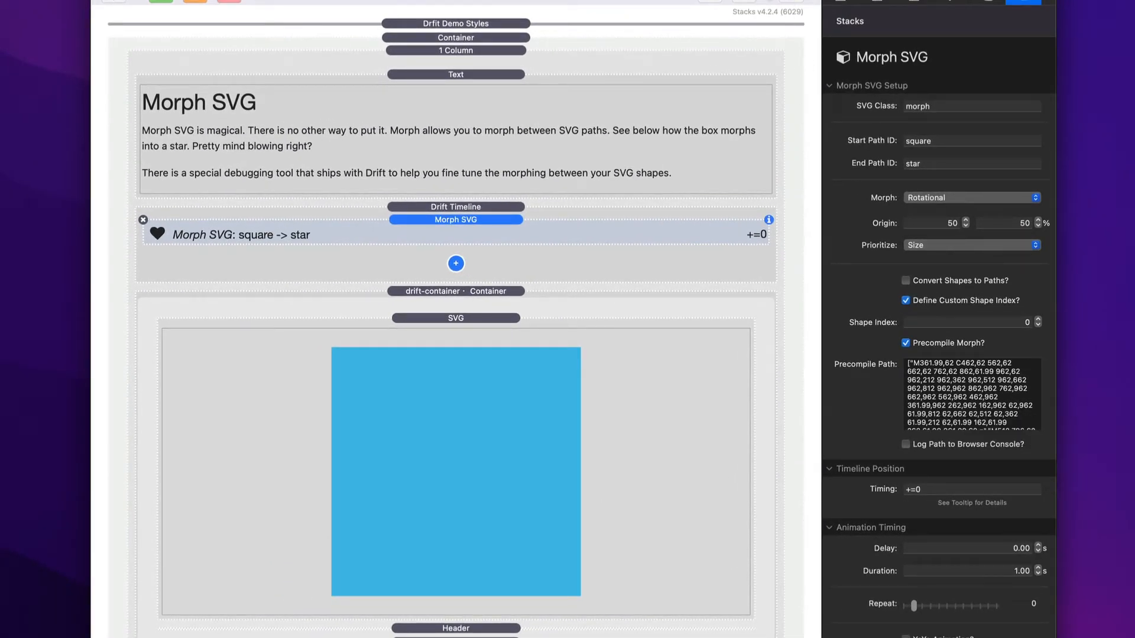
key("super+r")
mouse_move(530, 251)
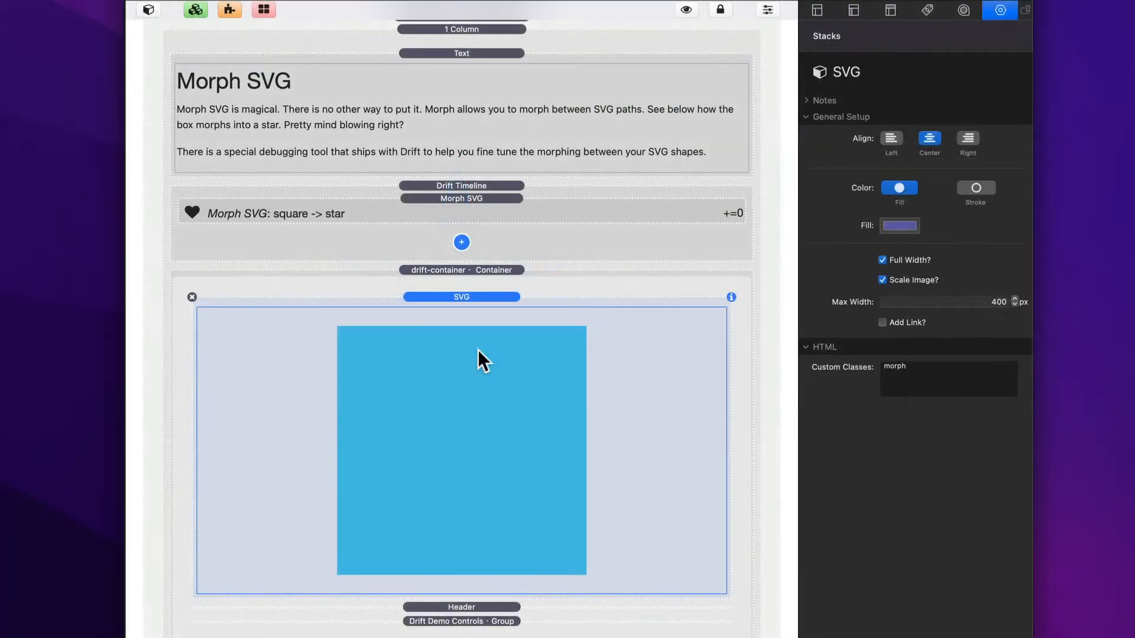
Step: Check the path IDs in the SVG stack's markup and duplicate the square-to-star Morph SVG
double_click(478, 350)
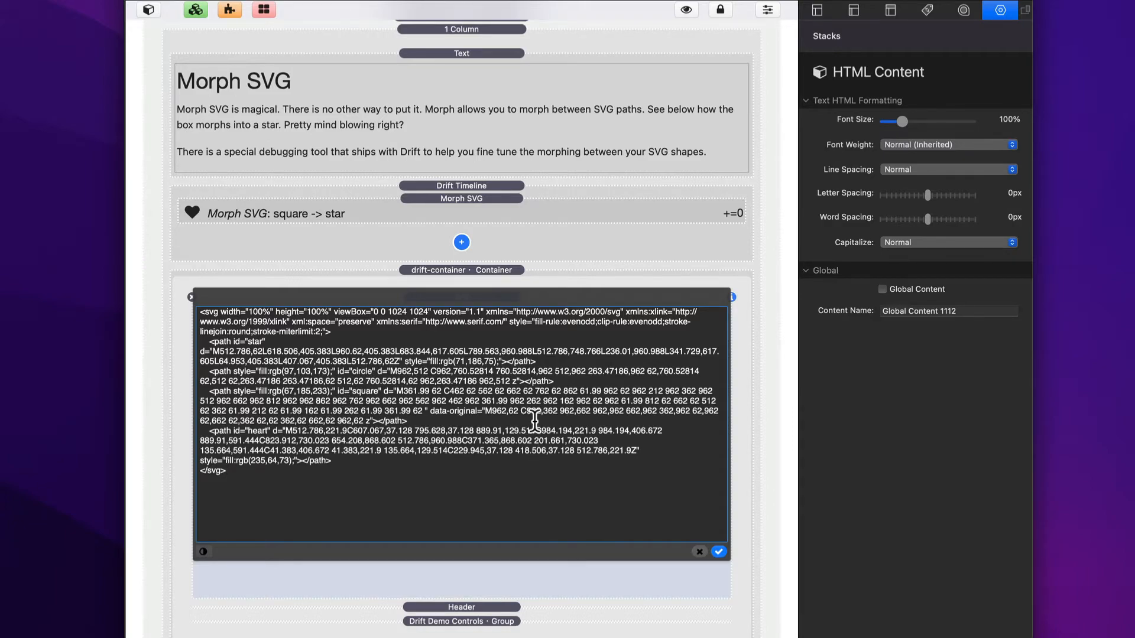
left_click(698, 552)
left_click(430, 217)
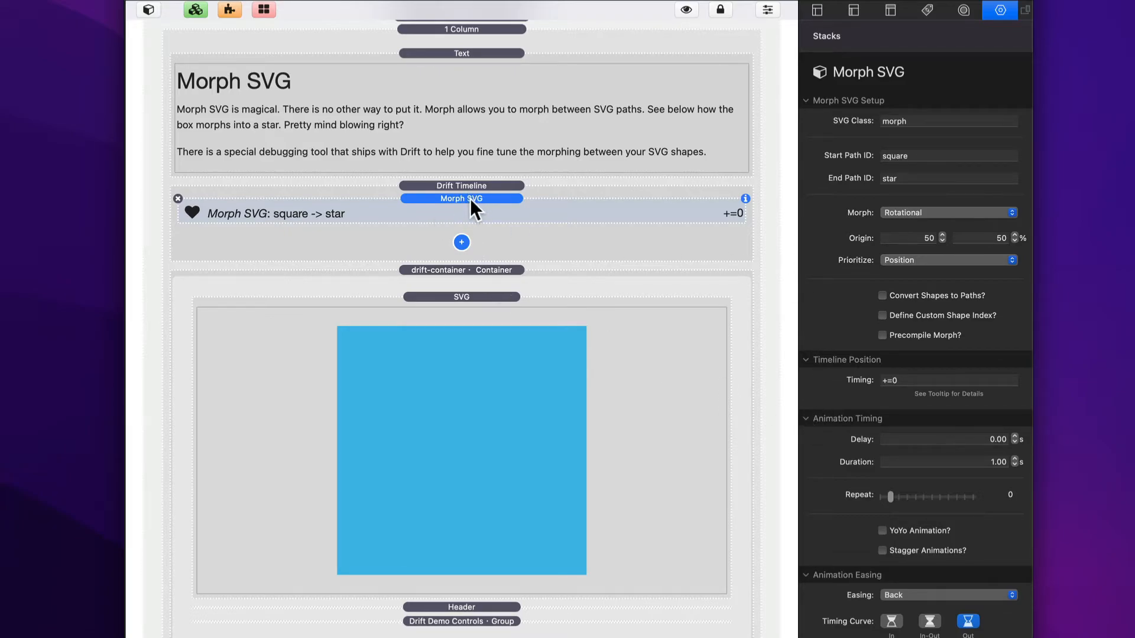
key("super+d")
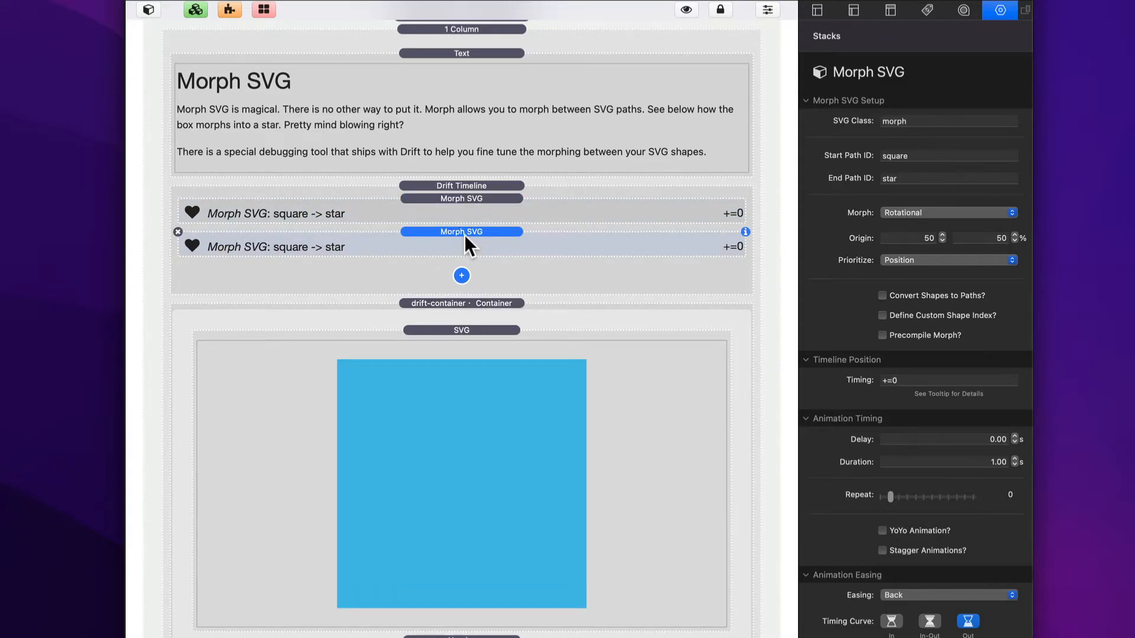
Step: Set the duplicated Morph SVG's start path ID to star and its end path ID to heart
left_click(925, 156)
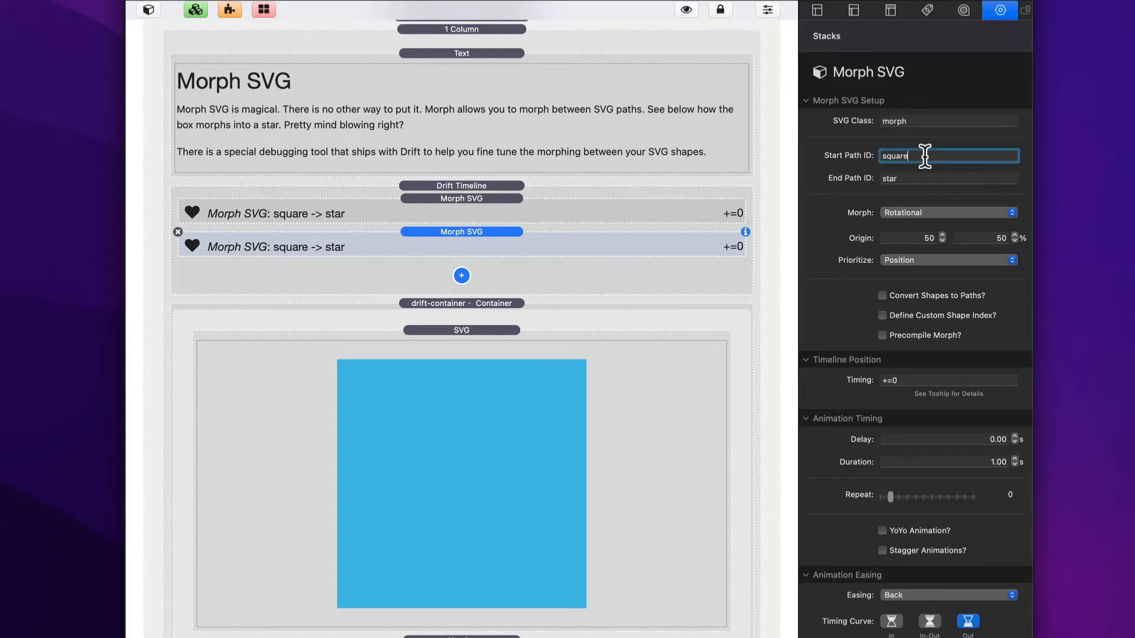
left_click(584, 211)
left_click(573, 240)
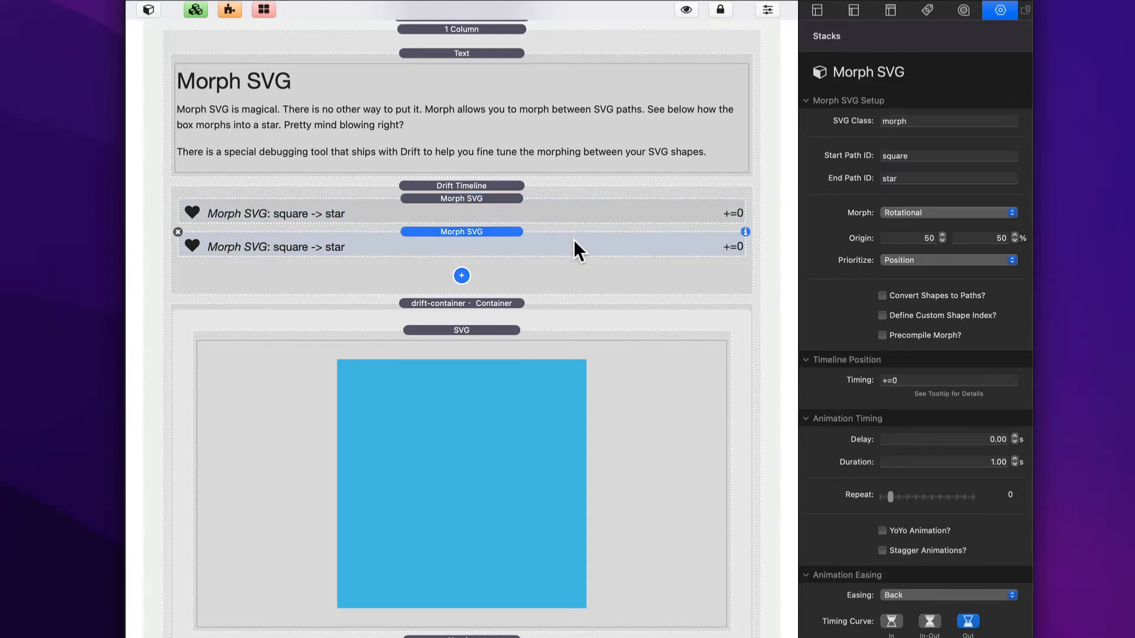
double_click(940, 155)
type("start")
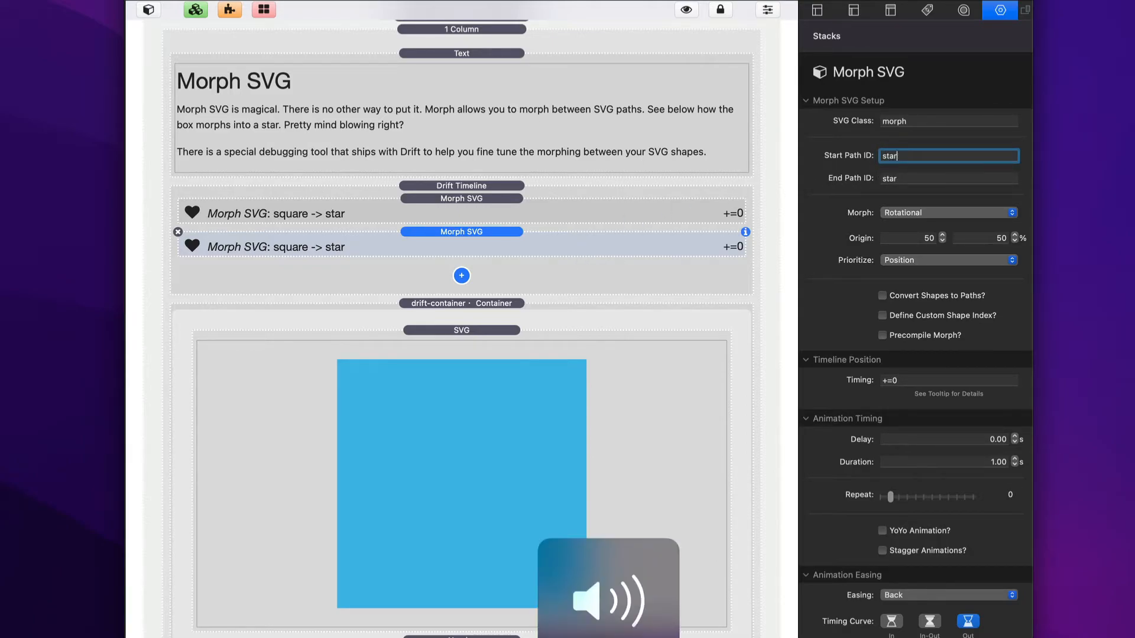
key("Tab")
type("heart")
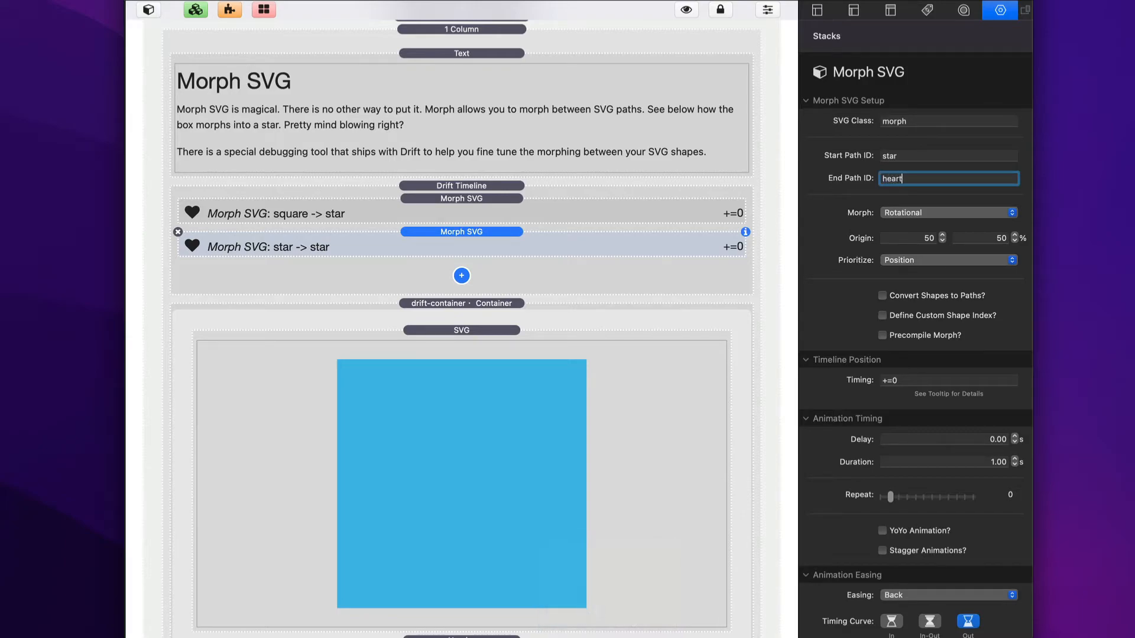
key("Tab")
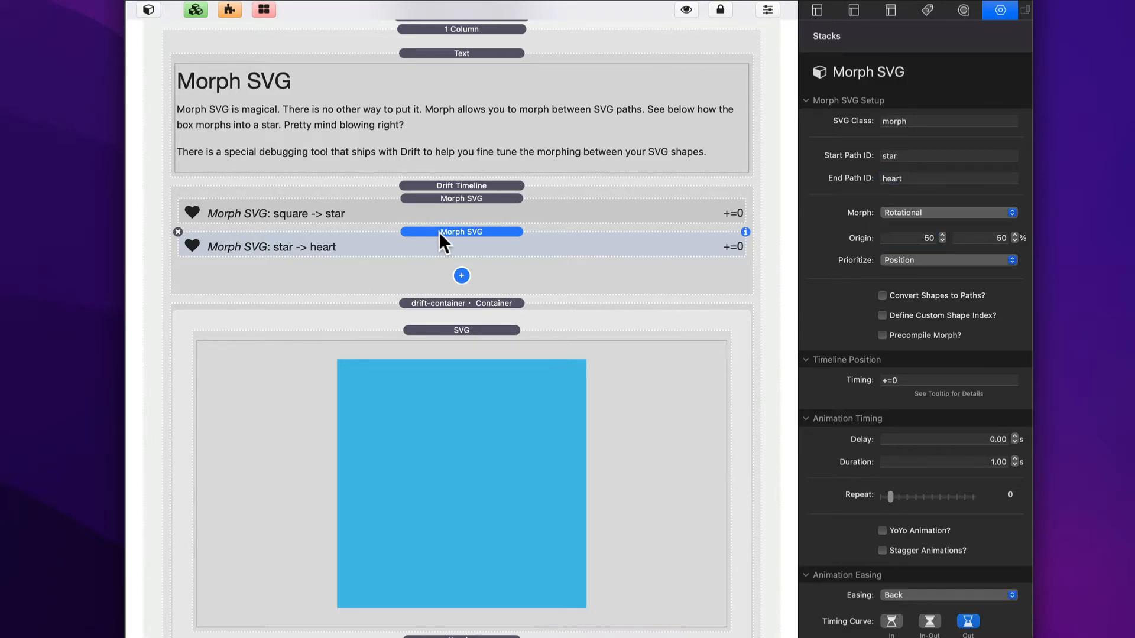
Step: Duplicate the star-to-heart Morph SVG and set the copy to start at heart and end at circle
key("super+d")
left_click(412, 273)
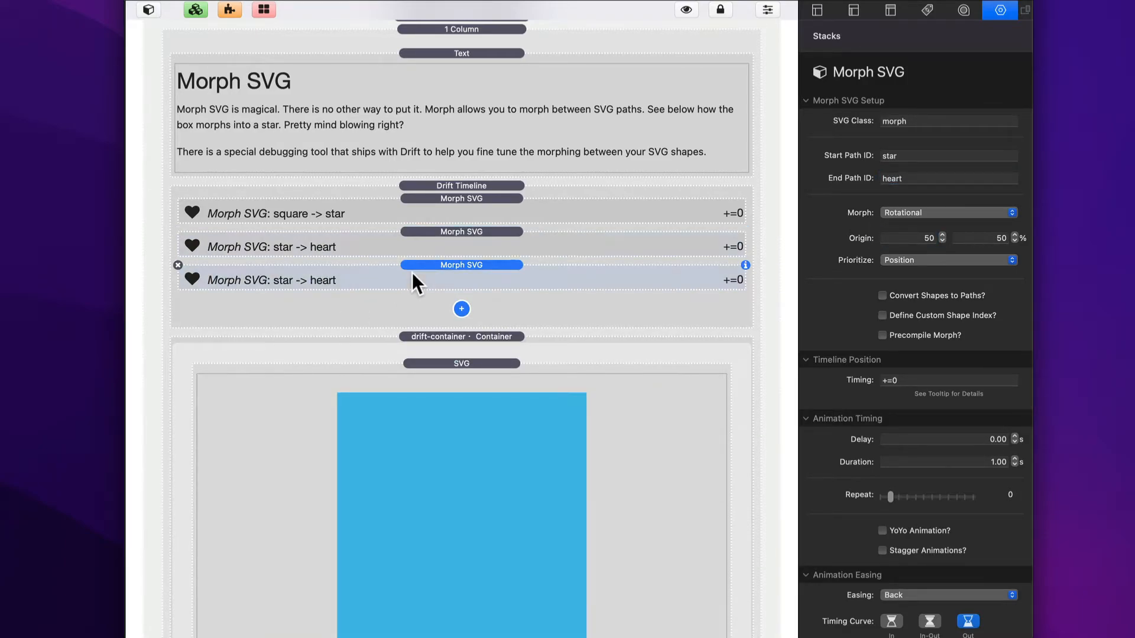
double_click(899, 157)
type("heart")
key("Tab")
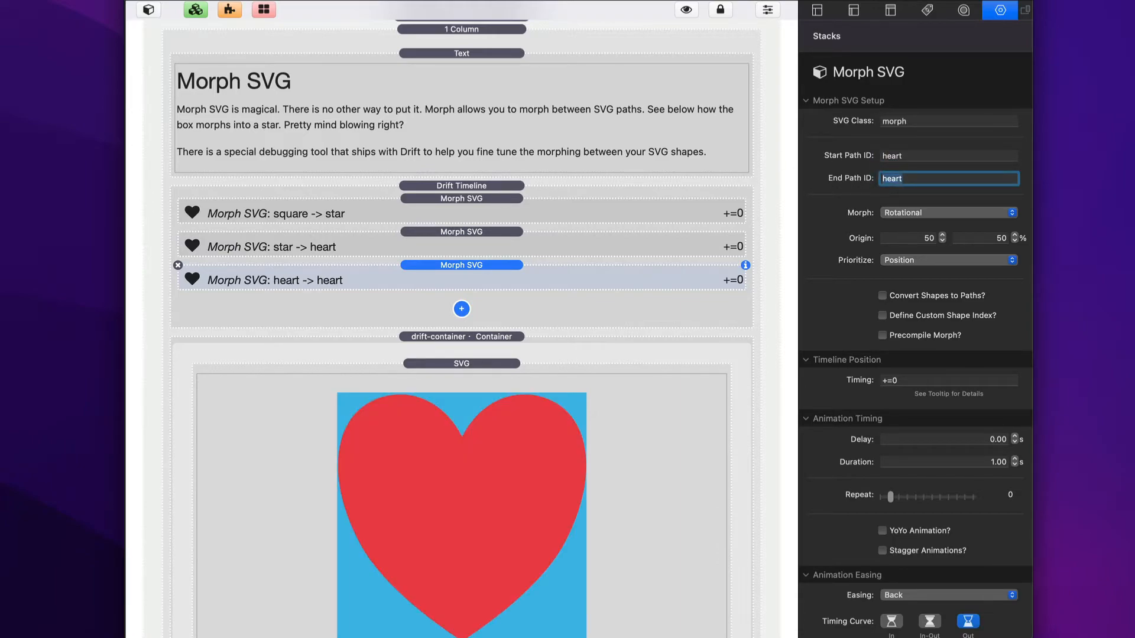
type("circle")
key("Tab")
Step: Duplicate the heart-to-circle Morph SVG and set the last one to start at circle and end at square
left_click(450, 273)
key("super+d")
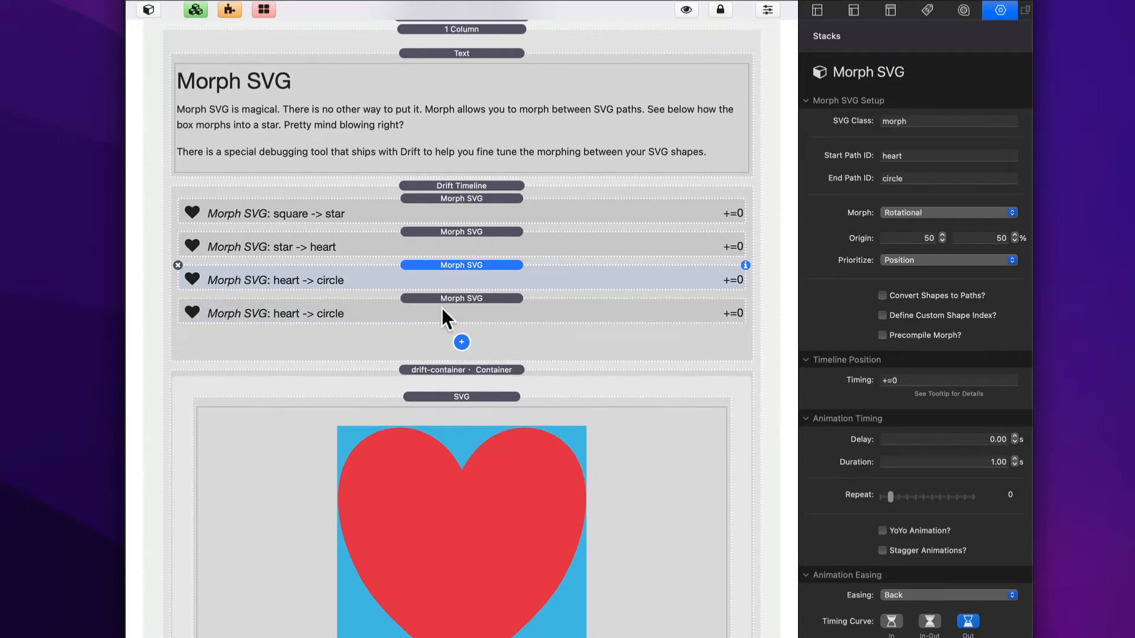
left_click(919, 158)
type("circle")
key("Tab")
type("square")
key("Tab")
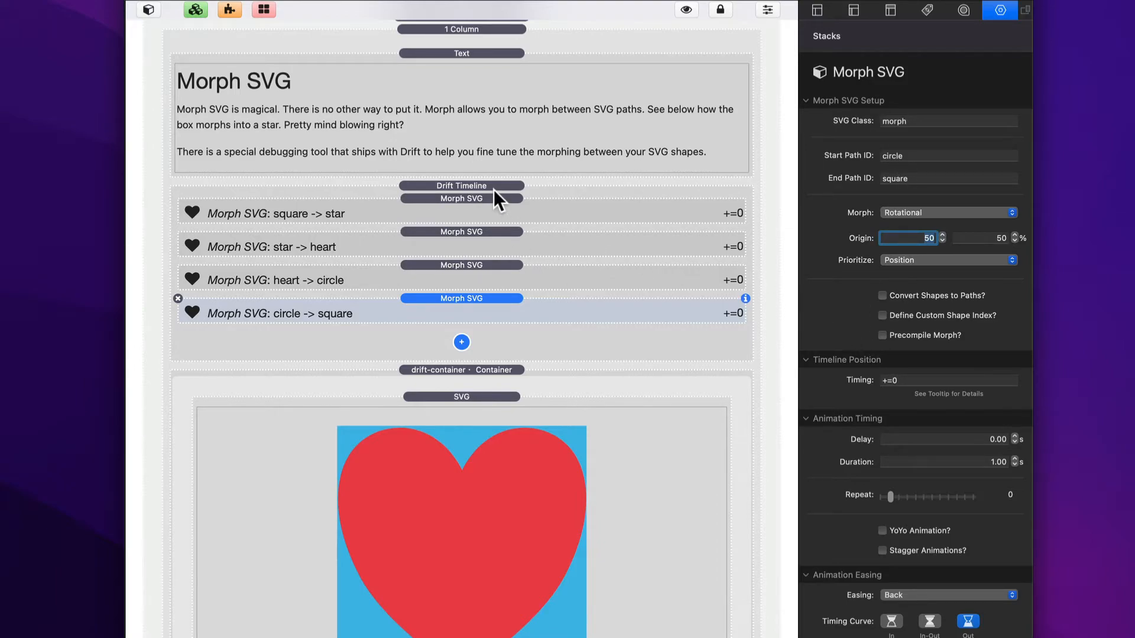
Step: Preview the page to test the four chained morphs, and return to editing
key("super+r")
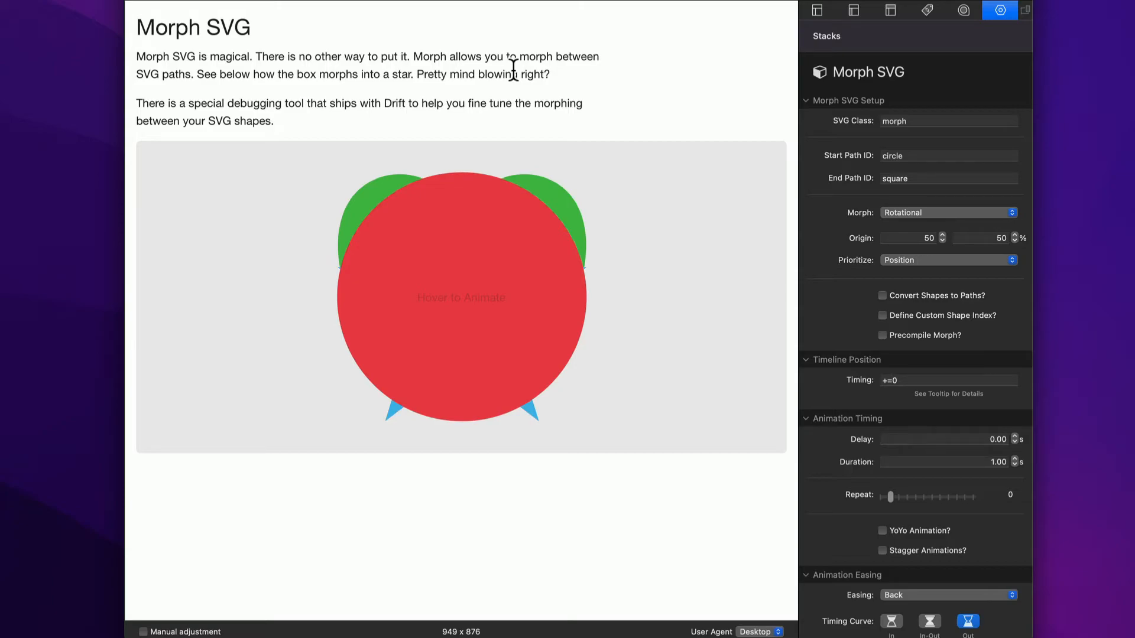
key("super+r")
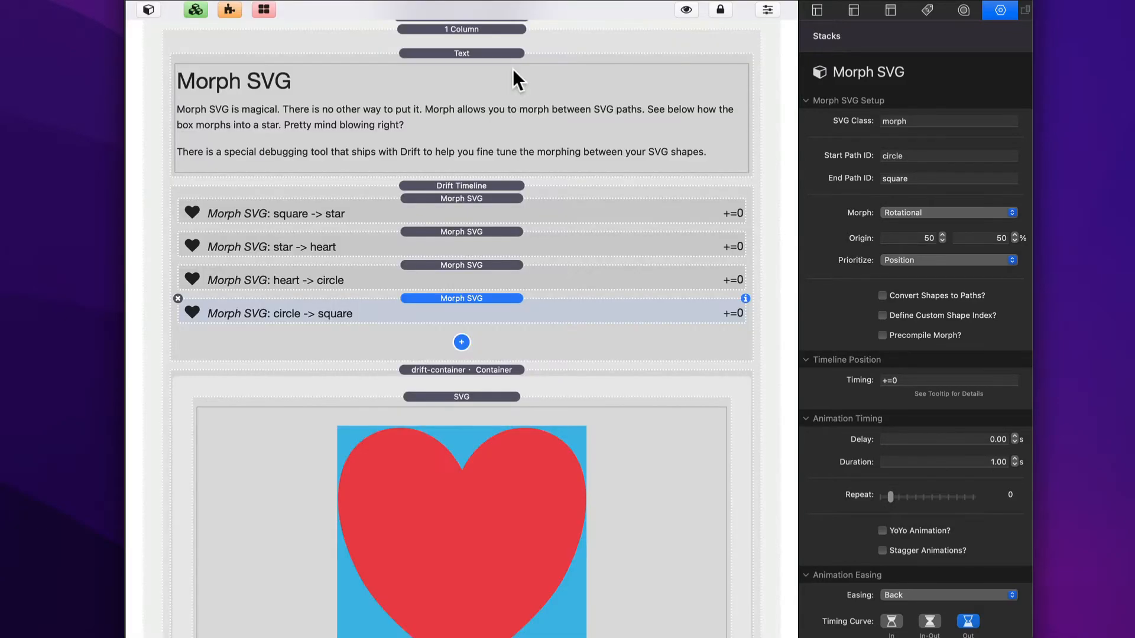
Step: Compare the start and end path IDs of the first two Morph SVGs in the timeline
left_click(474, 204)
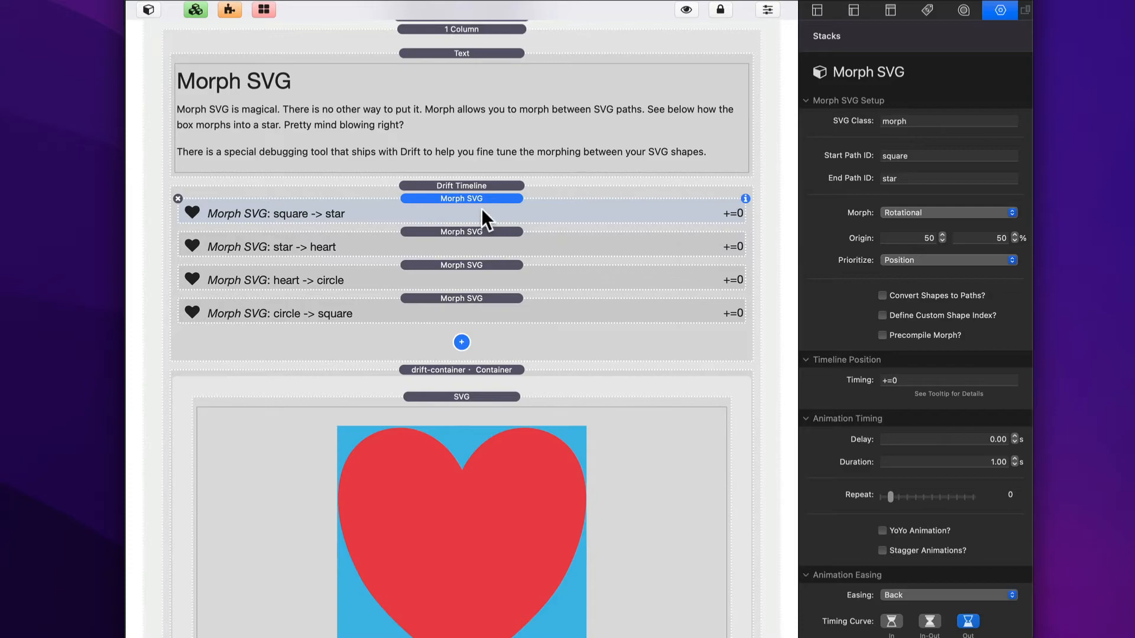
left_click(928, 155)
left_click(921, 177)
left_click(549, 243)
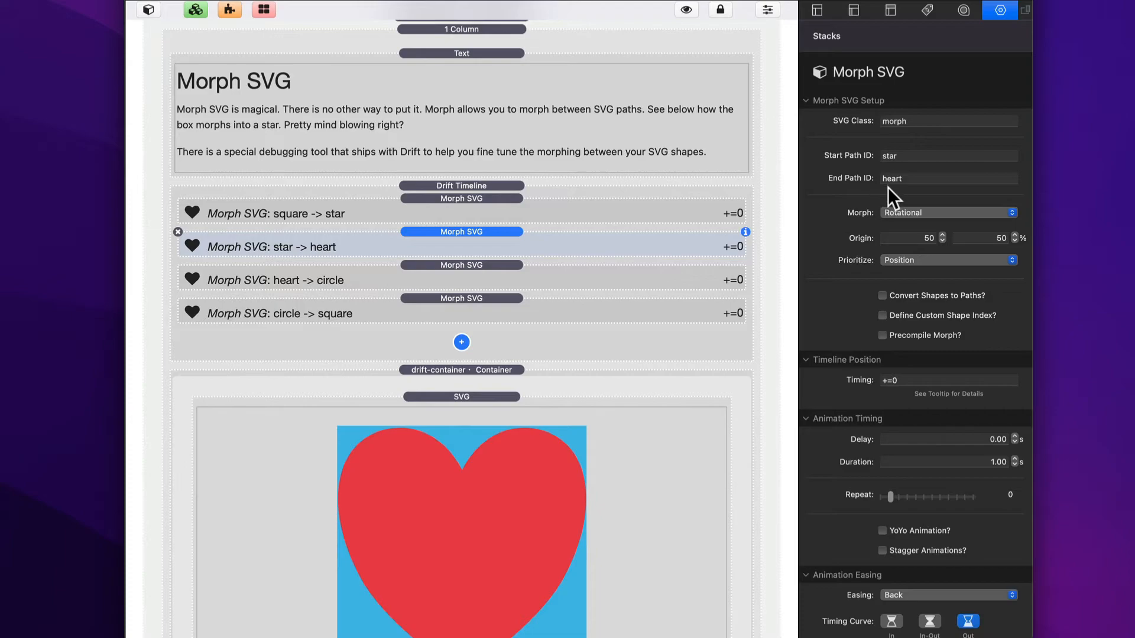
left_click(915, 154)
left_click(923, 175)
left_click(921, 157)
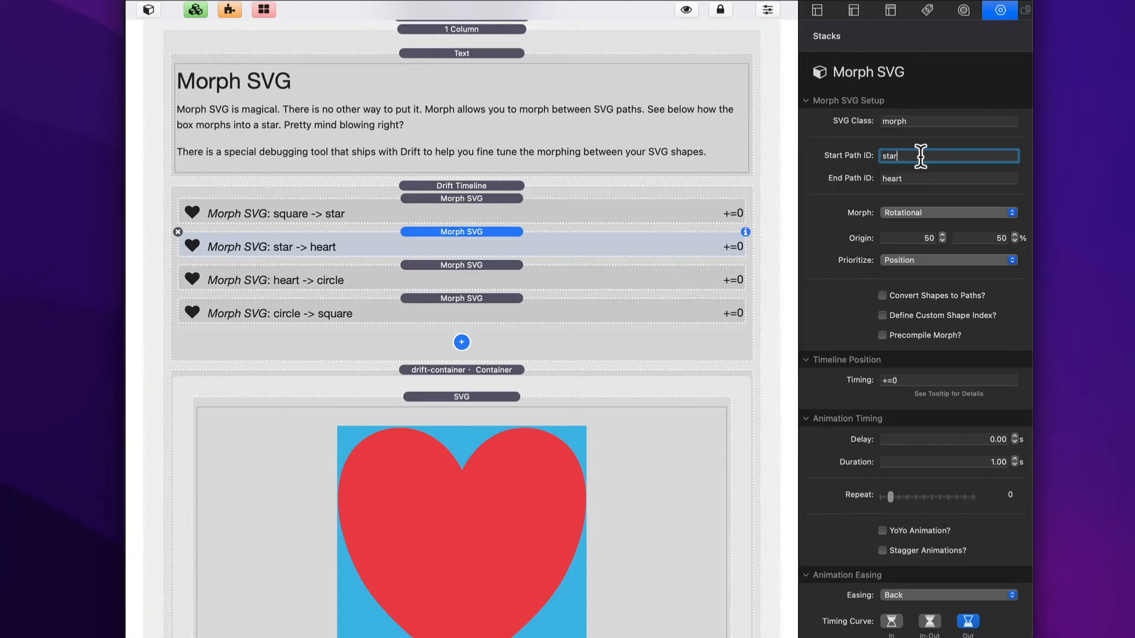
left_click(554, 201)
left_click(930, 154)
left_click(920, 178)
Step: Set the start path ID of the star-to-heart Morph SVG to square
left_click(545, 241)
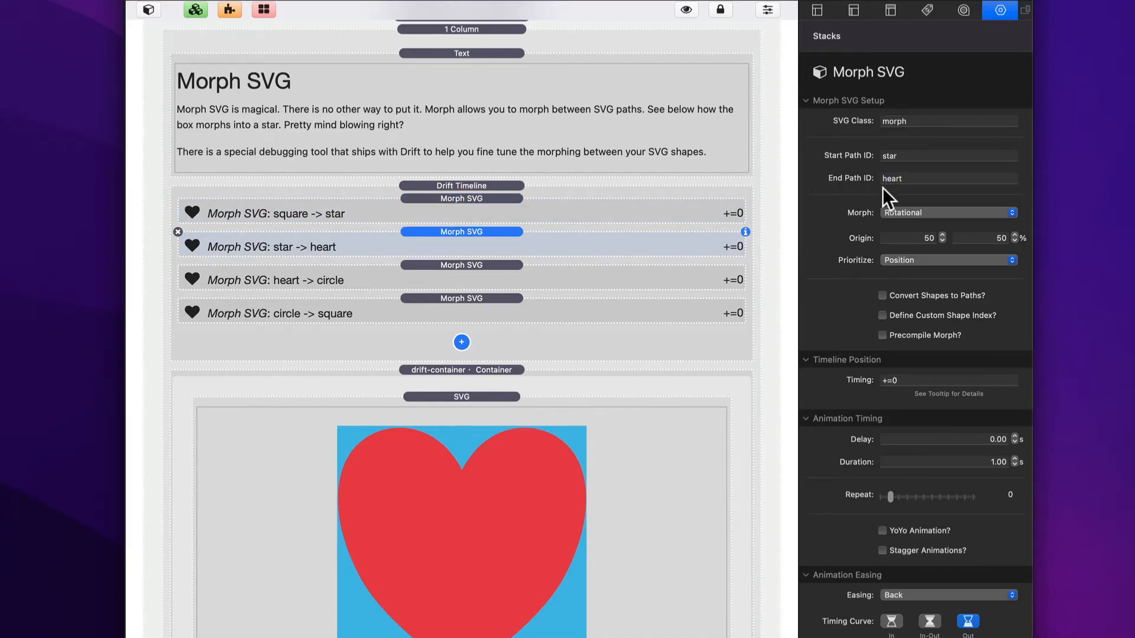
left_click(909, 156)
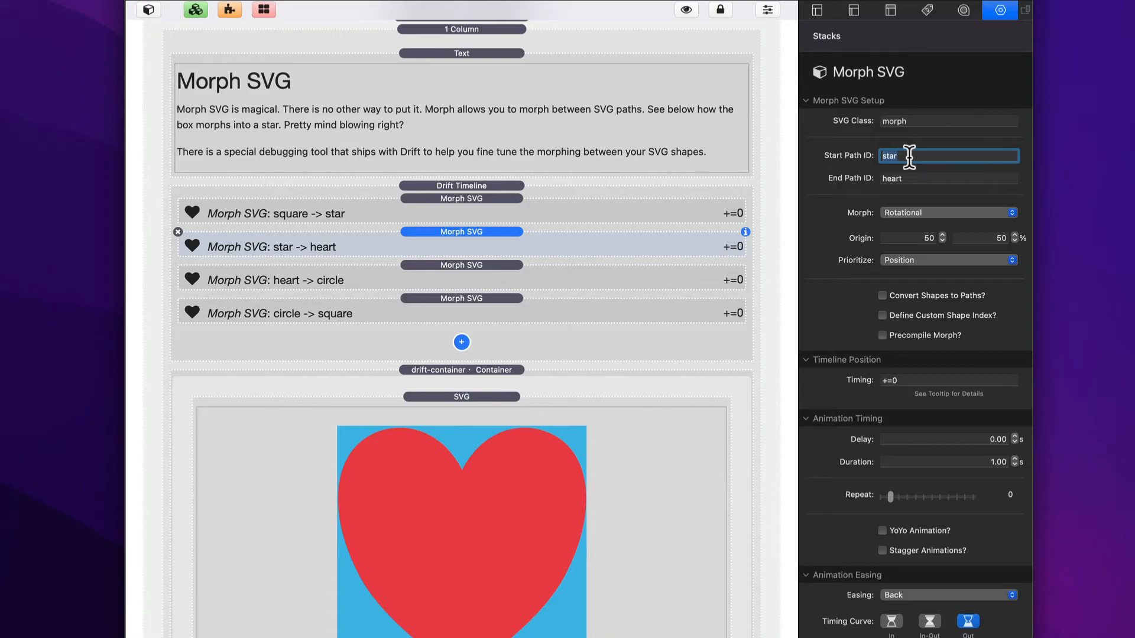
type("square")
key("Tab")
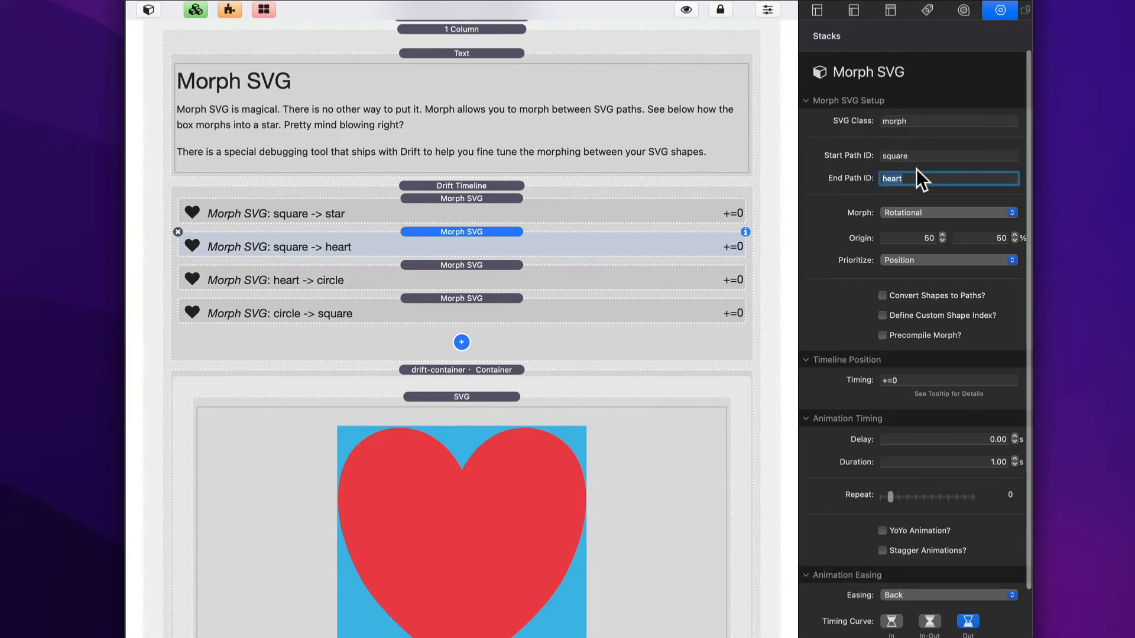
Step: Set the start path ID of the heart-to-circle Morph SVG to square
left_click(525, 273)
left_click(917, 156)
type("sq")
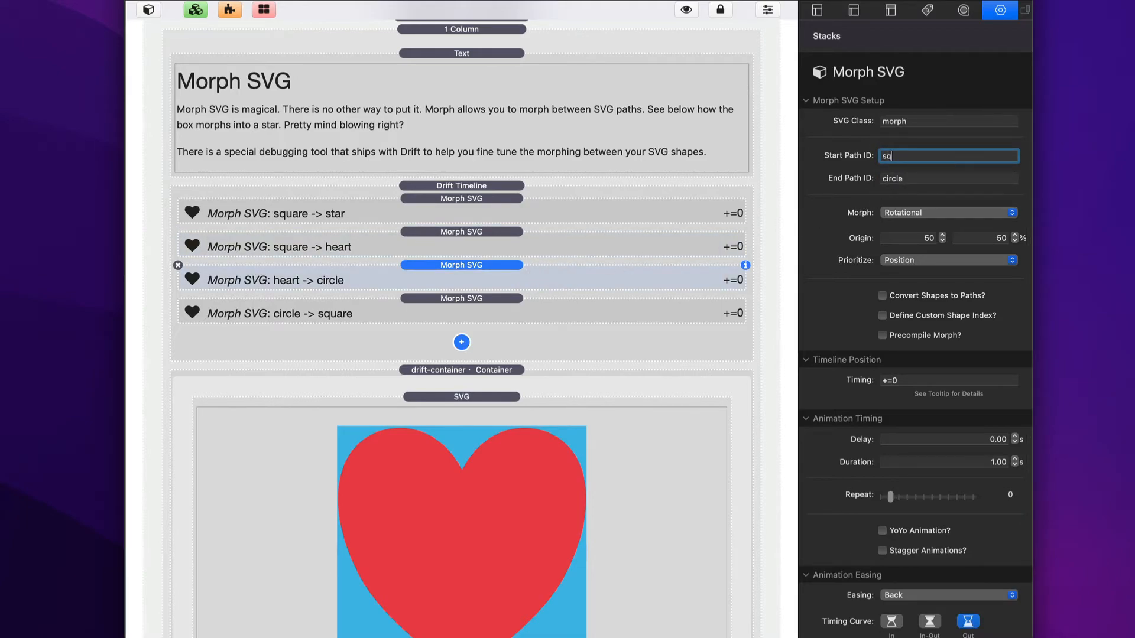
type("uare")
key("Tab")
Step: Set the start path ID of the circle-to-square Morph SVG to square
left_click(528, 306)
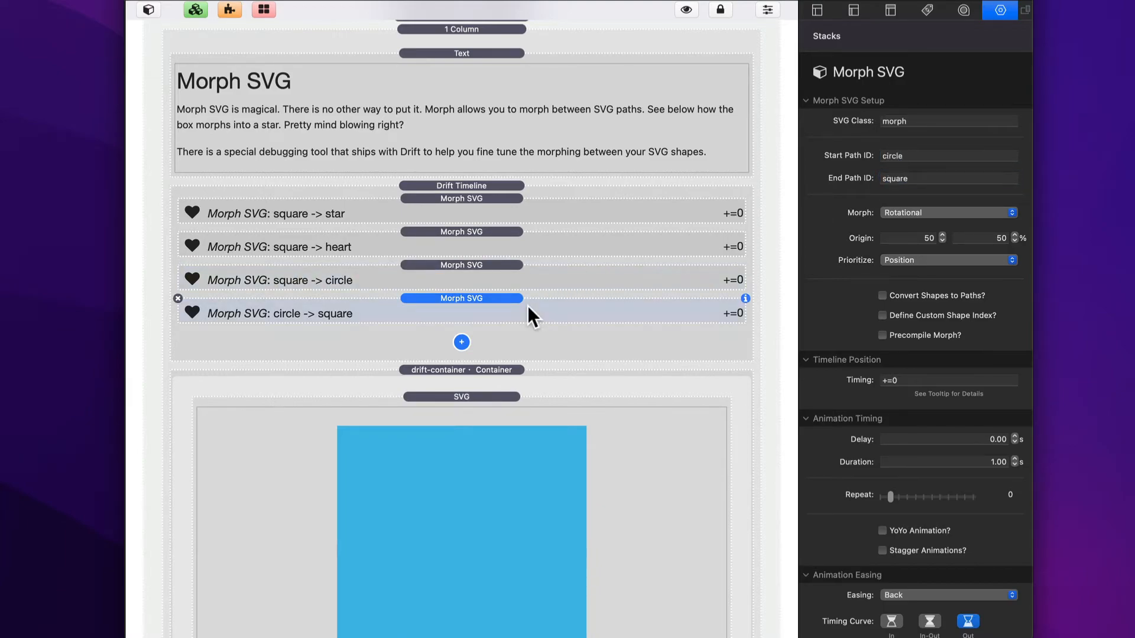
left_click(917, 155)
type("square")
key("Tab")
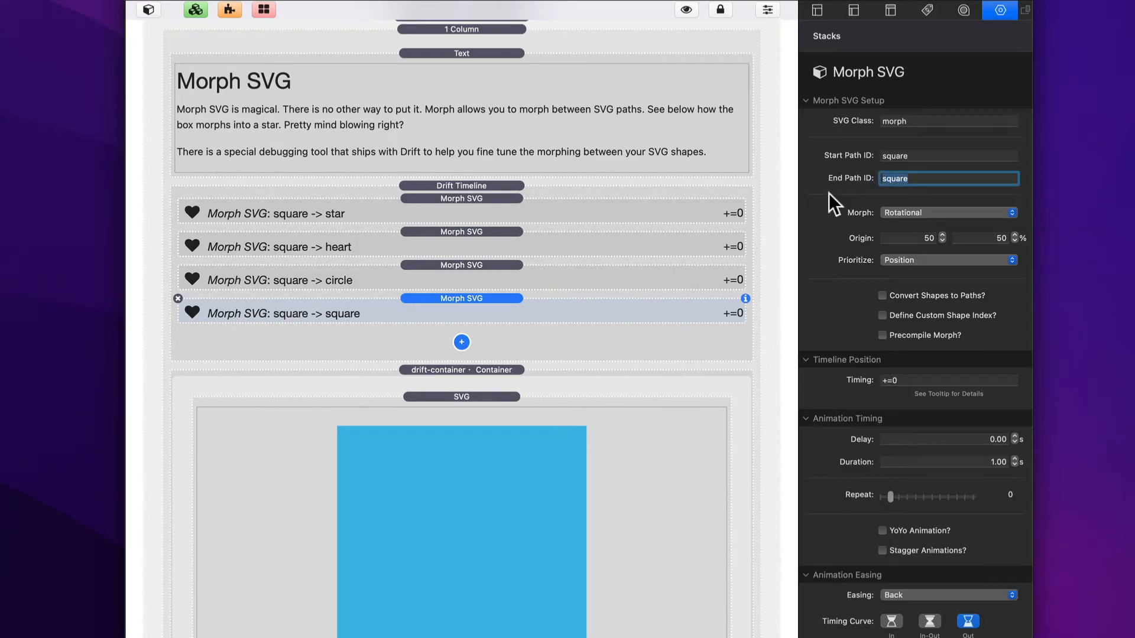
Step: Preview the updated morph sequence, return to editing and review the heart, circle and square Morph SVGs
left_click(478, 209)
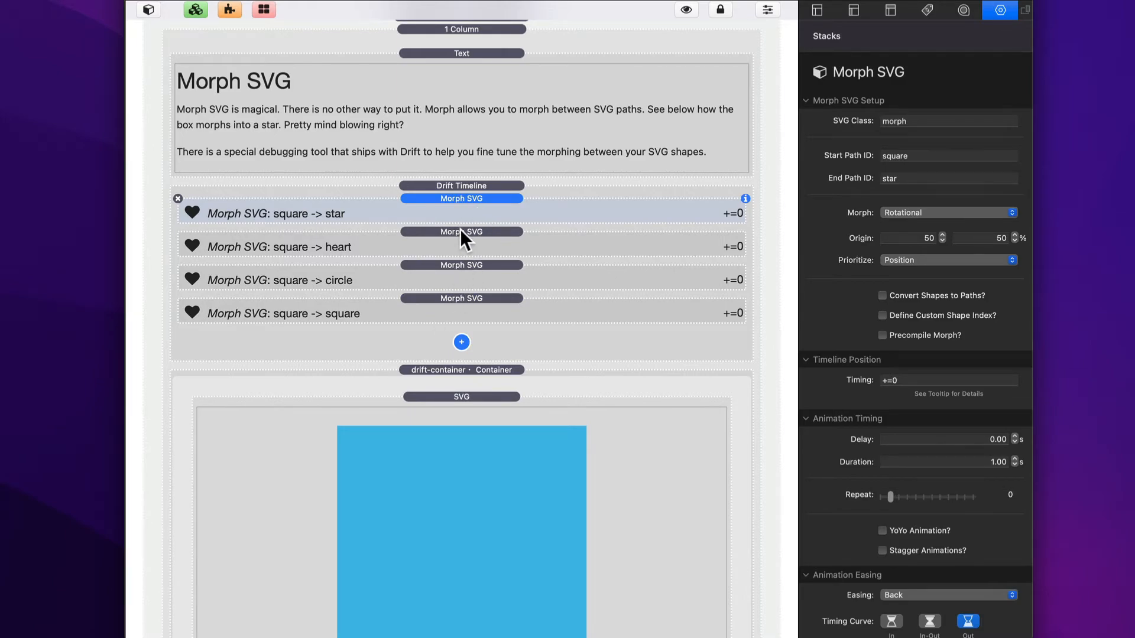
key("super+shift+p")
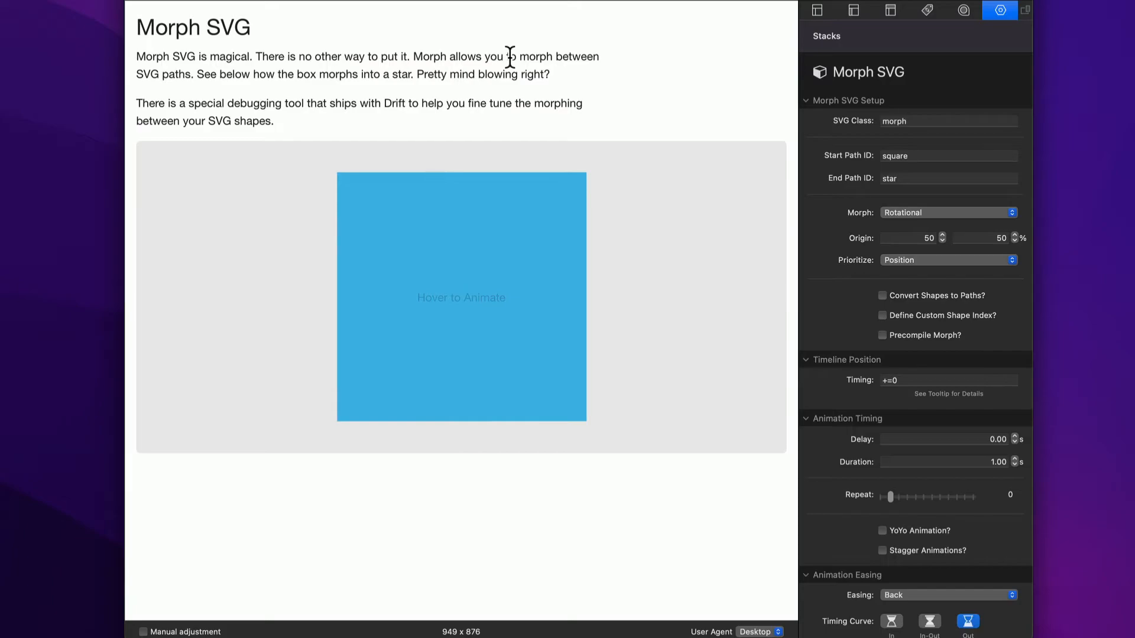
key("super+r")
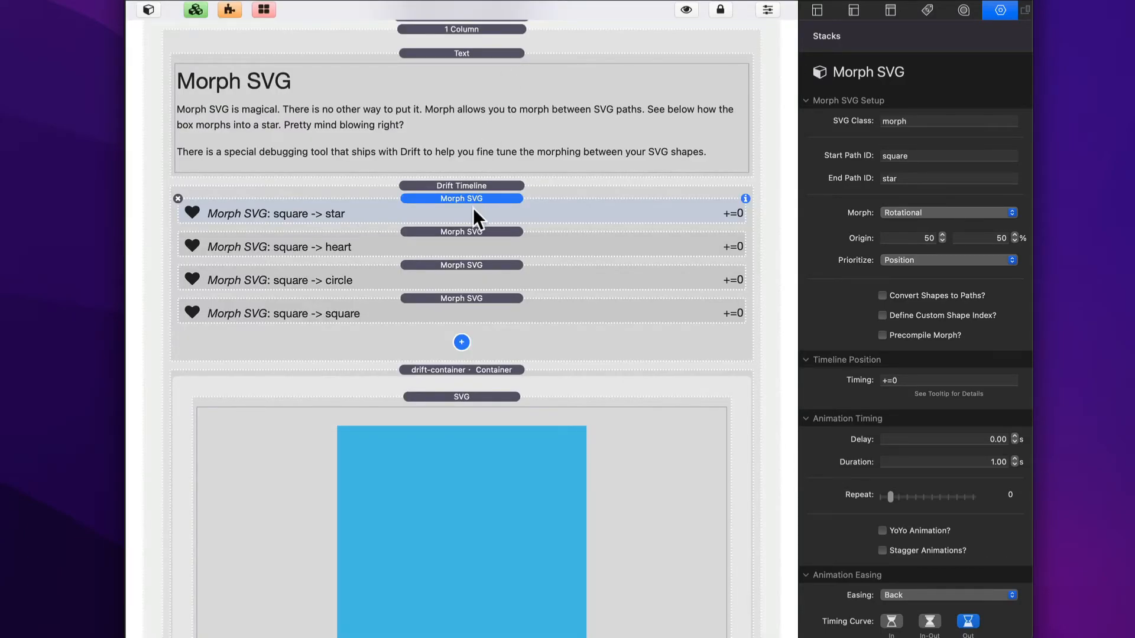
left_click(571, 247)
left_click(559, 273)
left_click(557, 302)
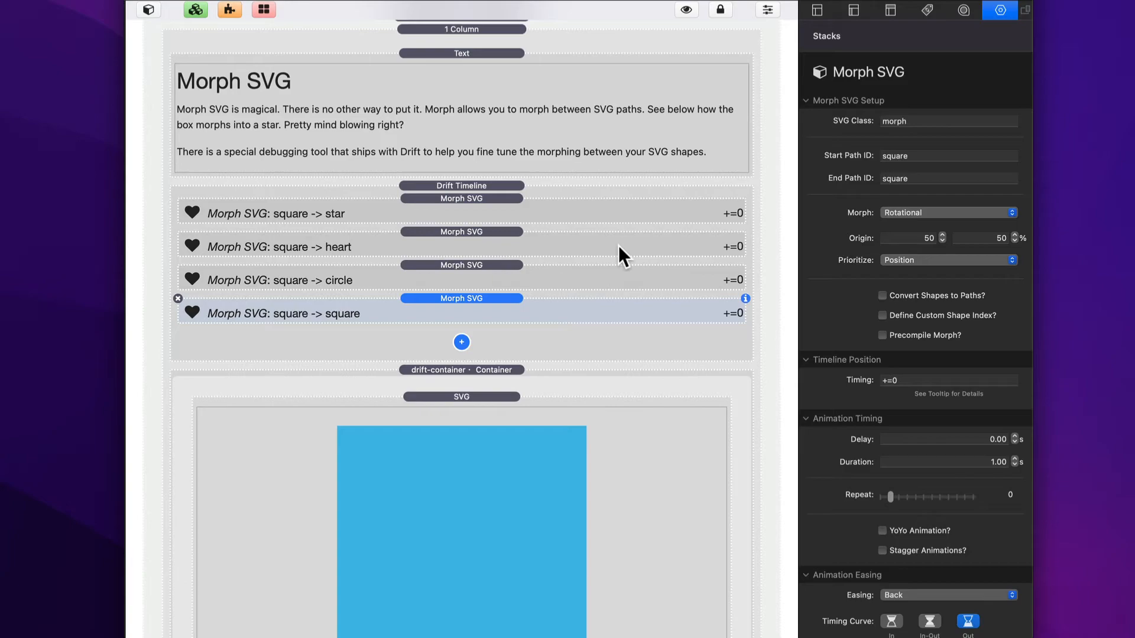
Step: Open the SVG stack's markup and delete the inline fill style from the star path
scroll(618, 246, "down", 2)
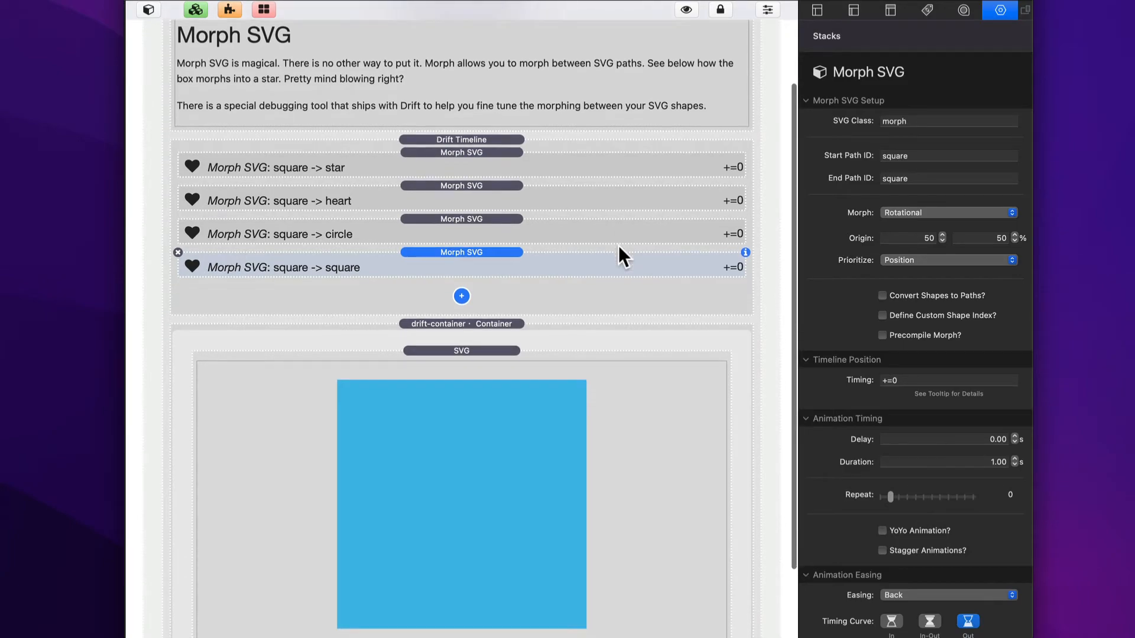
double_click(517, 396)
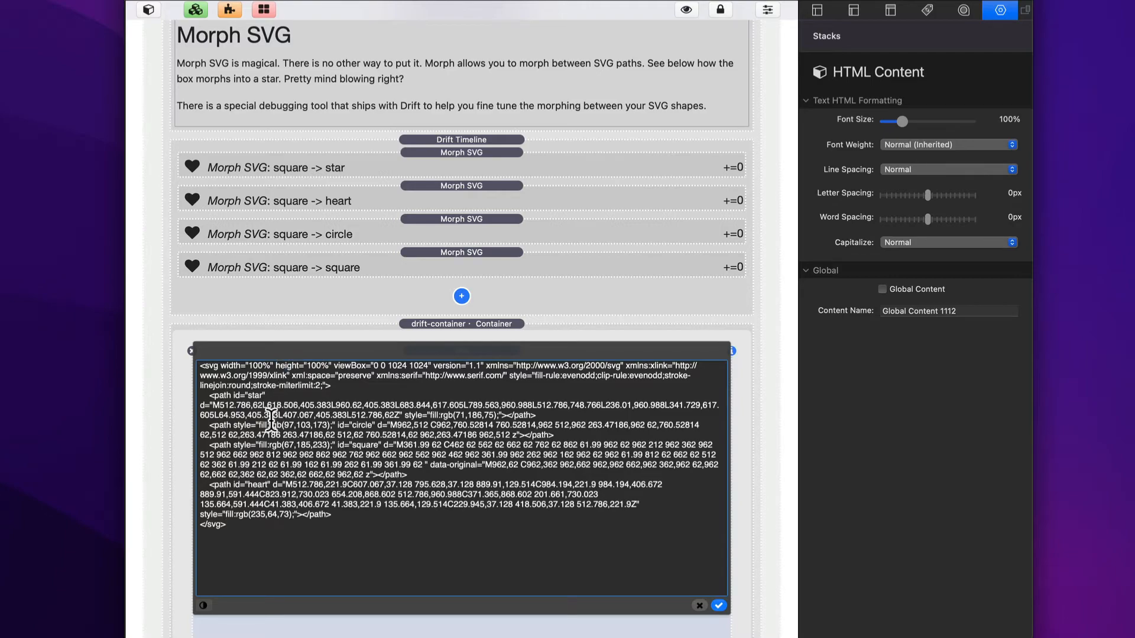
left_click(247, 426)
key("Up")
left_click_drag(421, 415, 502, 414)
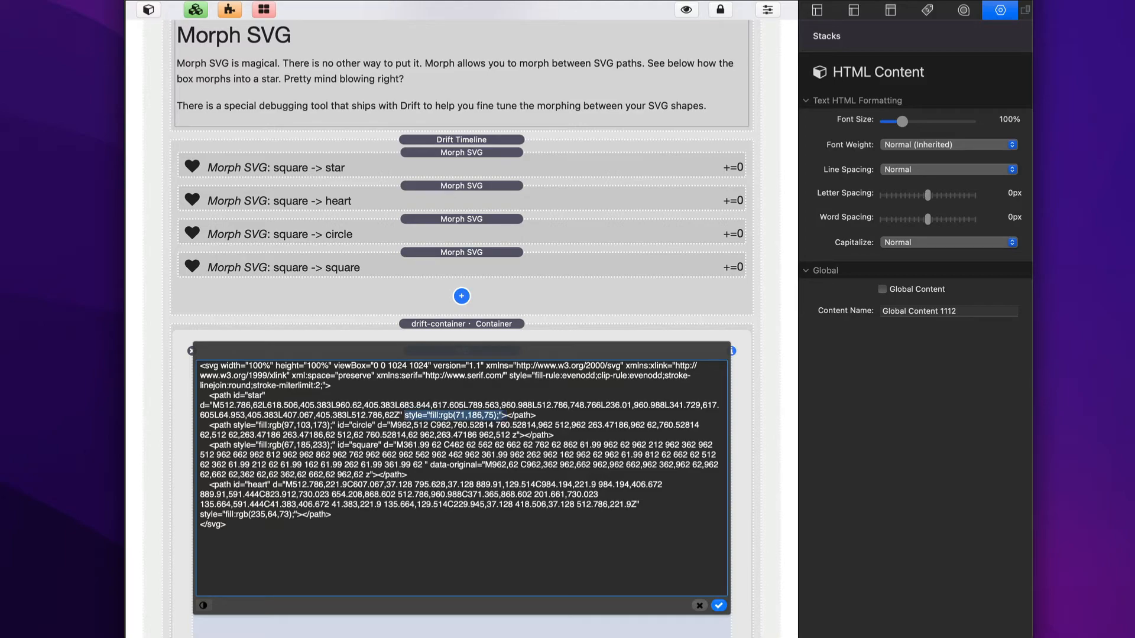
key("BackSpace")
key("BackSpace")
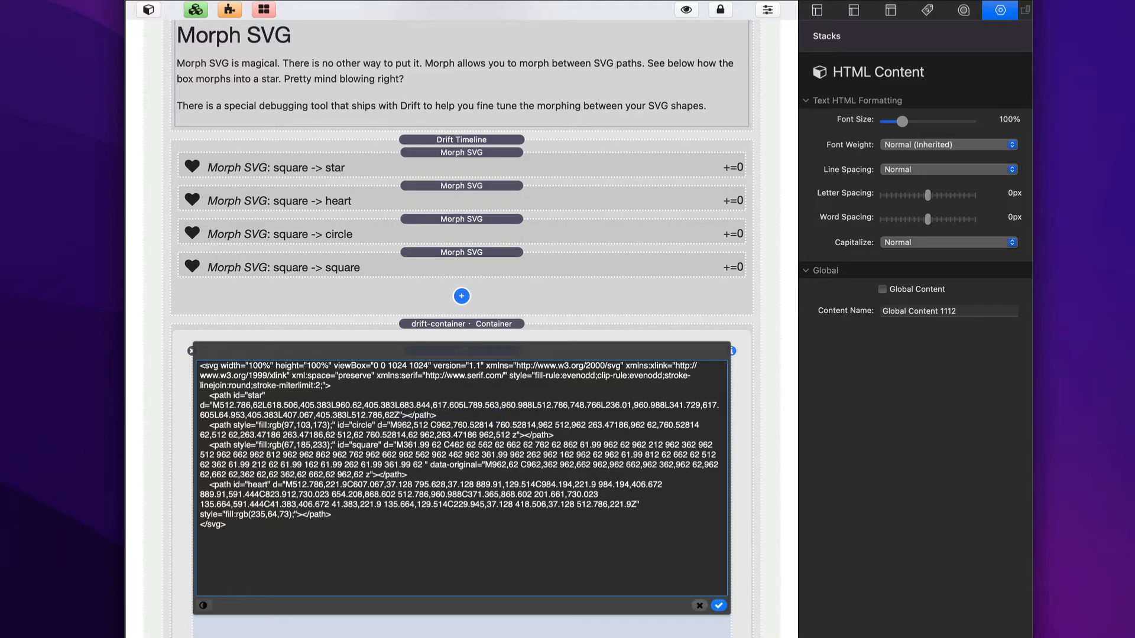
Step: Delete the inline fill style from the circle path in the SVG markup
key("alt+shift+Left")
key("alt+shift+Left")
key("alt+shift+Left")
key("alt+shift+Left")
key("alt+shift+Left")
key("alt+shift+Left")
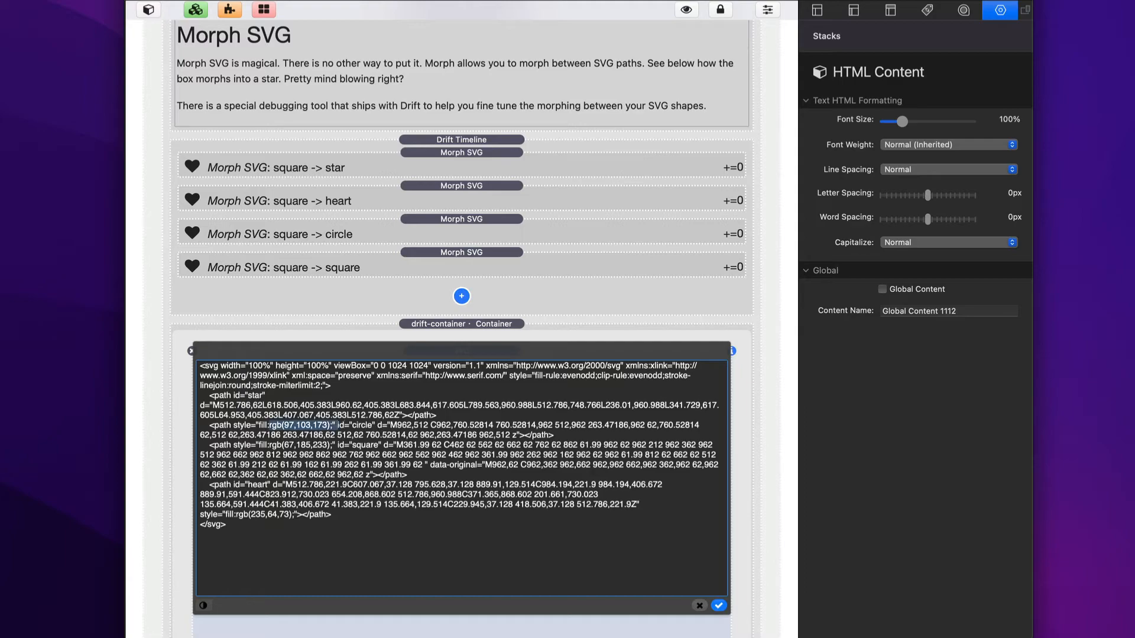
key("BackSpace")
Step: Delete the inline fill styles from the square and heart paths and apply the edited SVG markup
left_click_drag(233, 444, 337, 444)
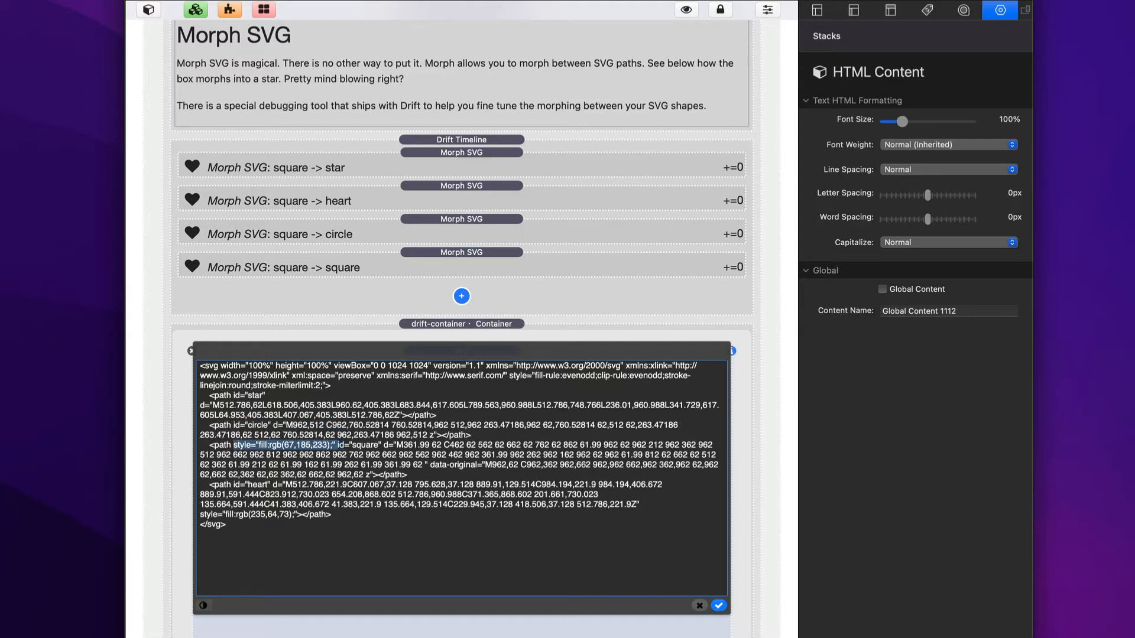
key("BackSpace")
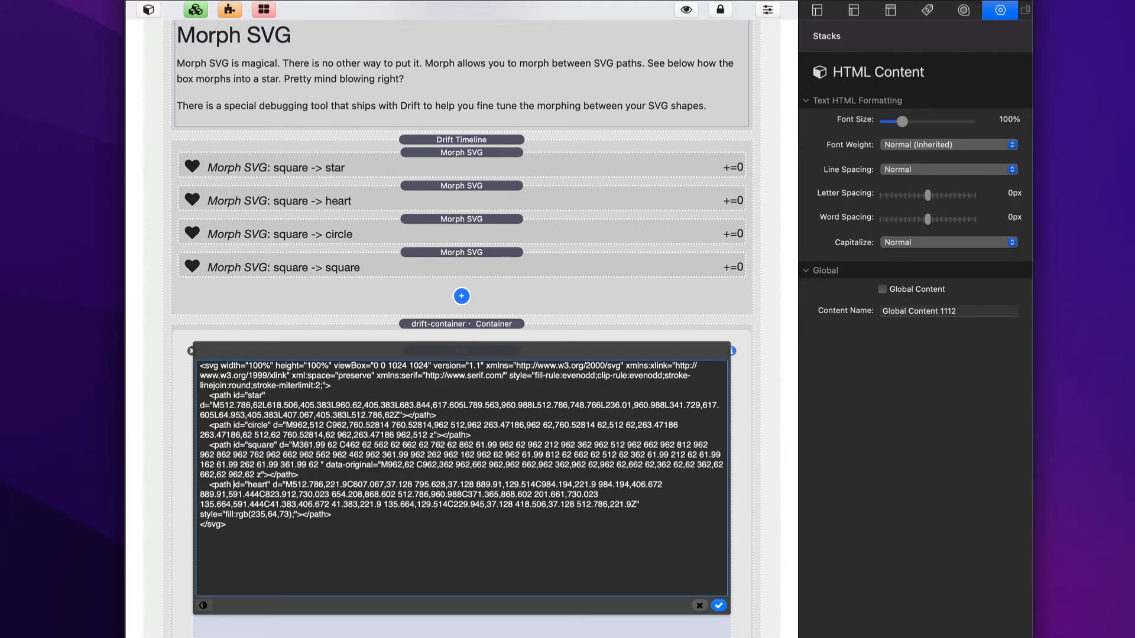
left_click_drag(200, 514, 298, 514)
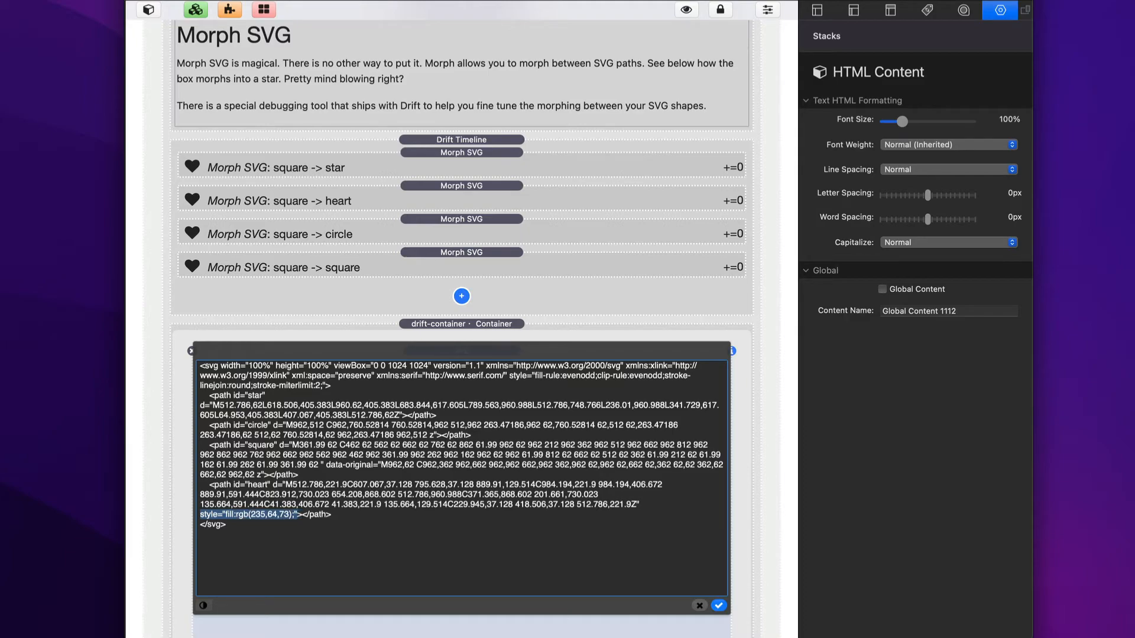
key("BackSpace")
key("BackSpace")
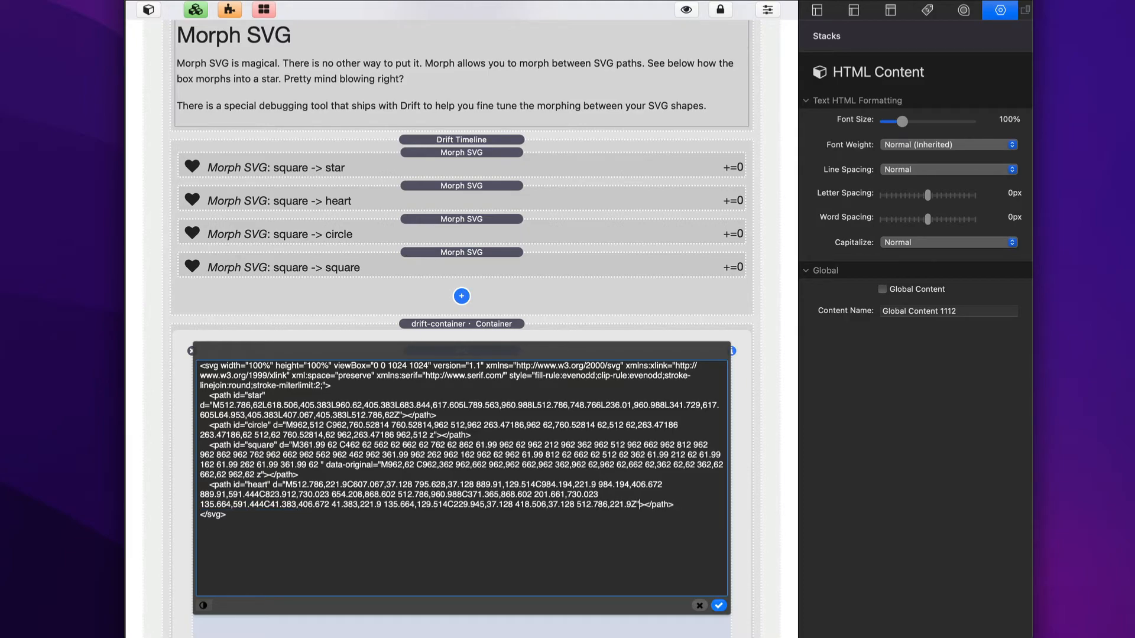
left_click(719, 605)
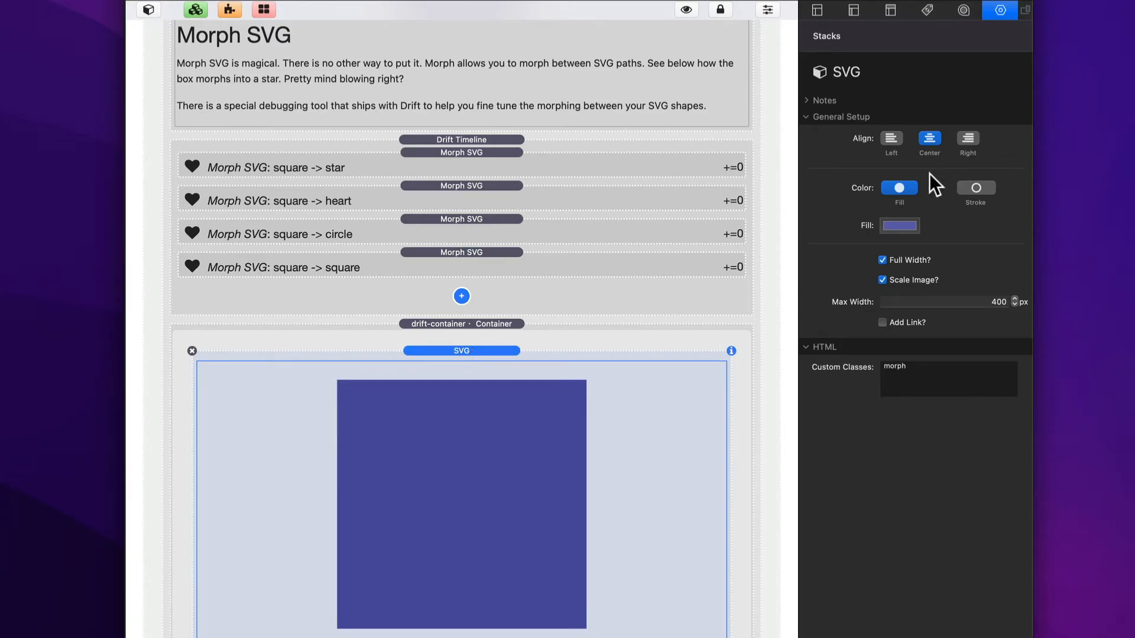
Step: Compare the SVG stack with its fill colour override off and on, and preview the morph with the fill on
left_click(899, 187)
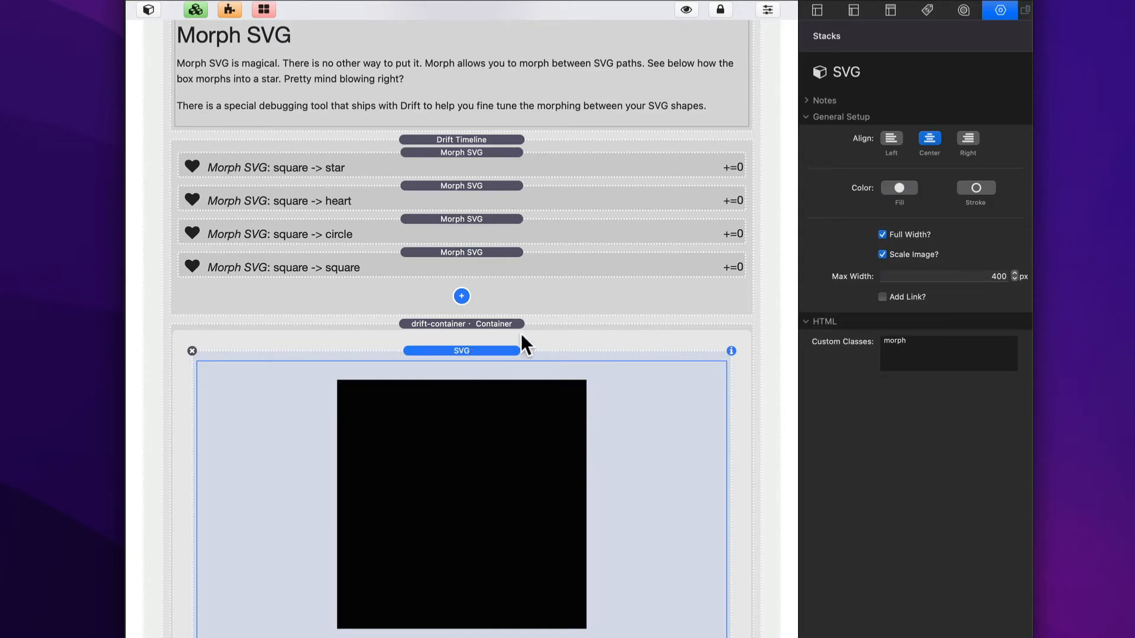
left_click(902, 188)
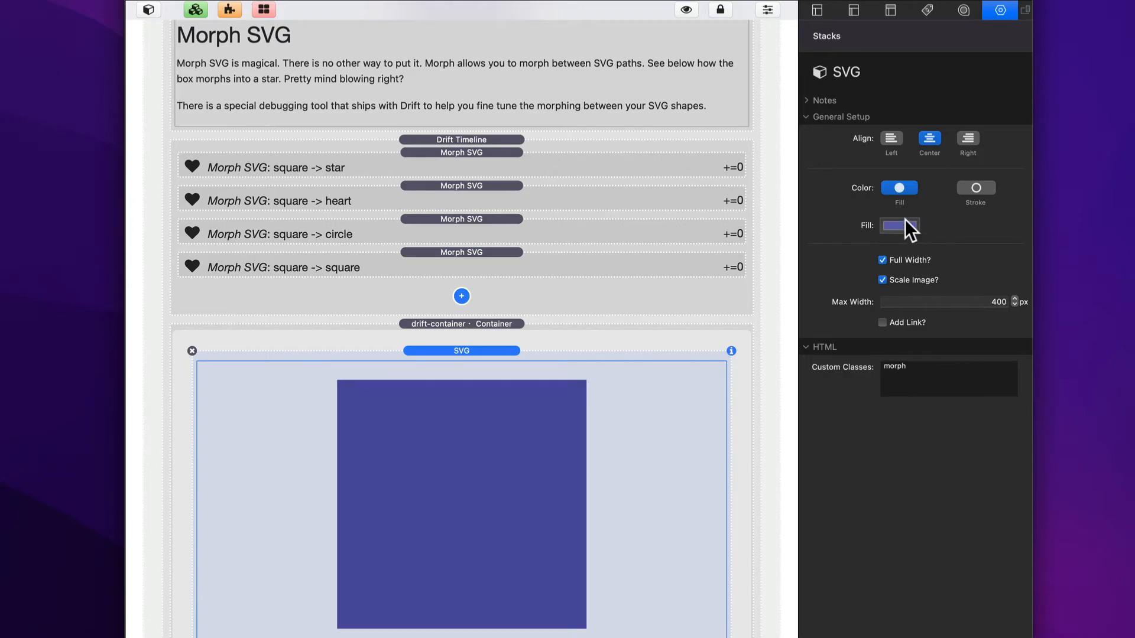
scroll(608, 452, "down", 3)
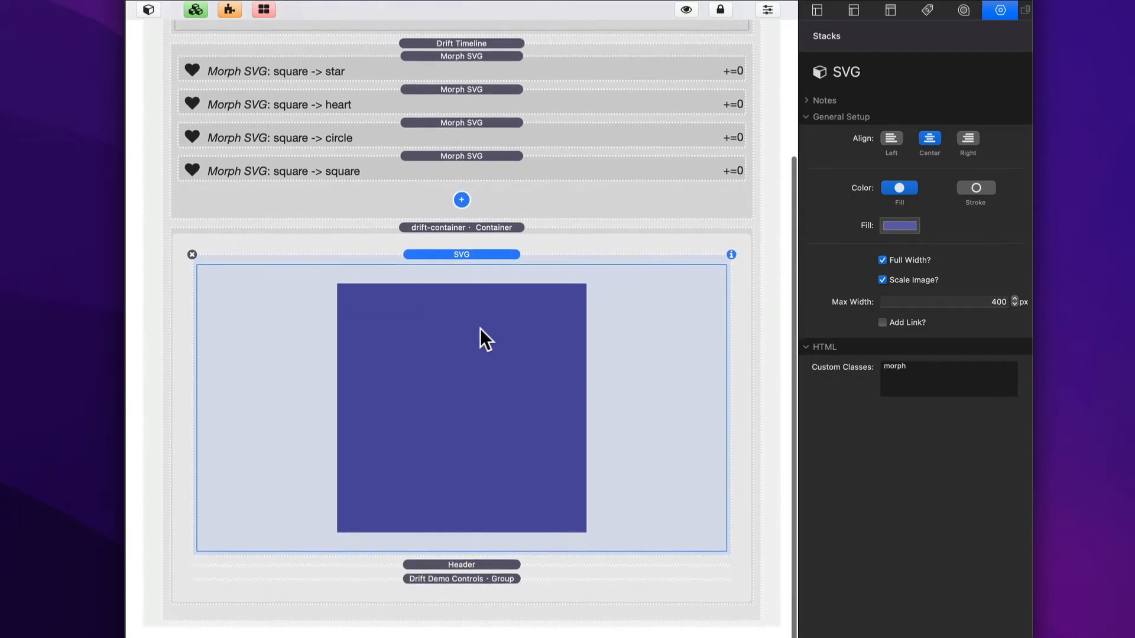
key("super+r")
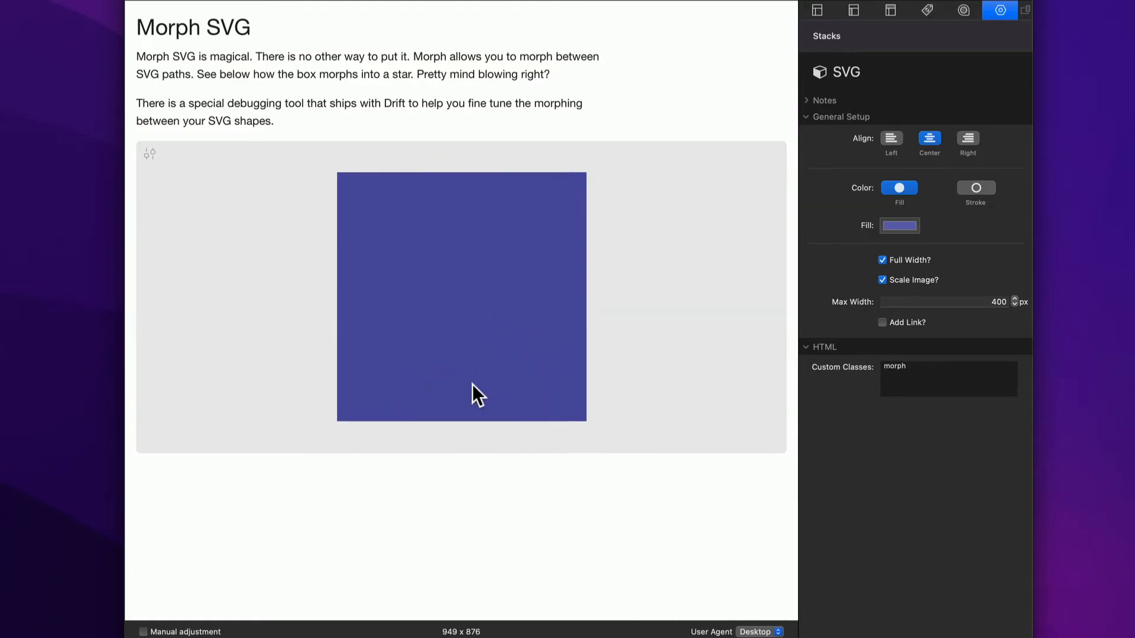
key("super+r")
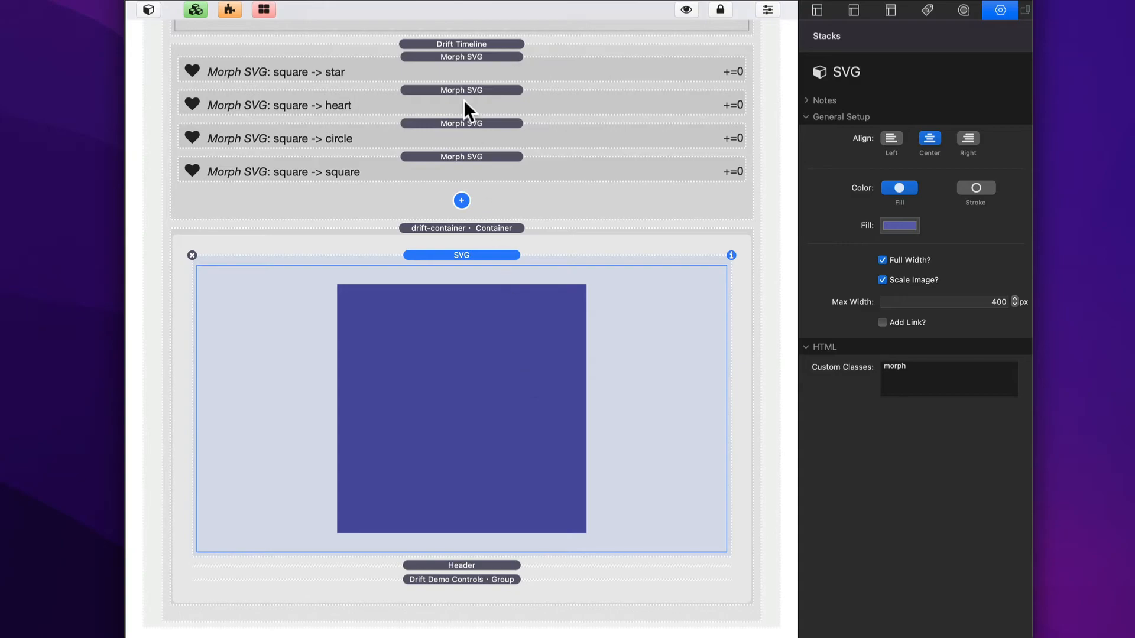
Step: Set the animation delay of the heart, circle and final square Morph SVG stacks to 2 s and preview the sequence
scroll(463, 101, "up", 2)
left_click(466, 125)
left_click(469, 157, "shift")
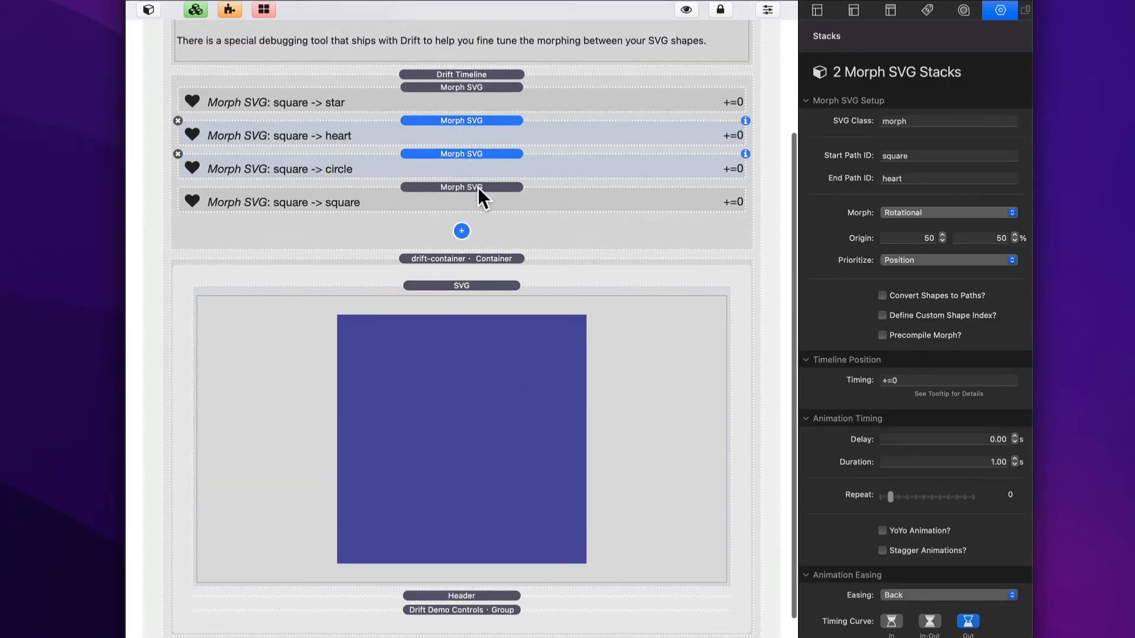
left_click(477, 186, "shift")
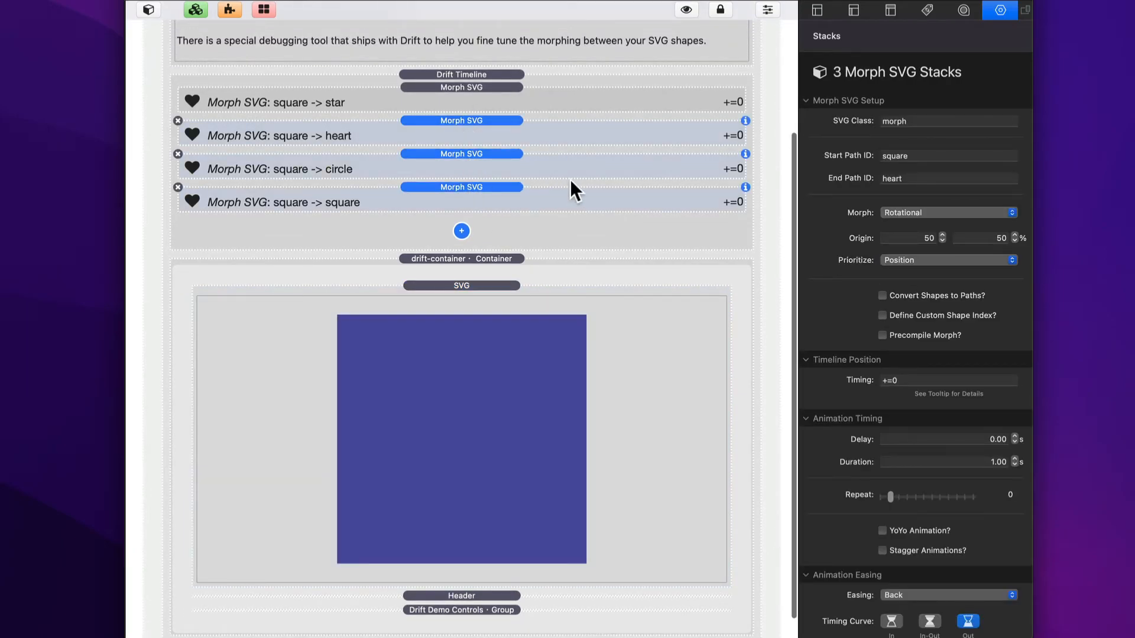
left_click(960, 440)
type("2")
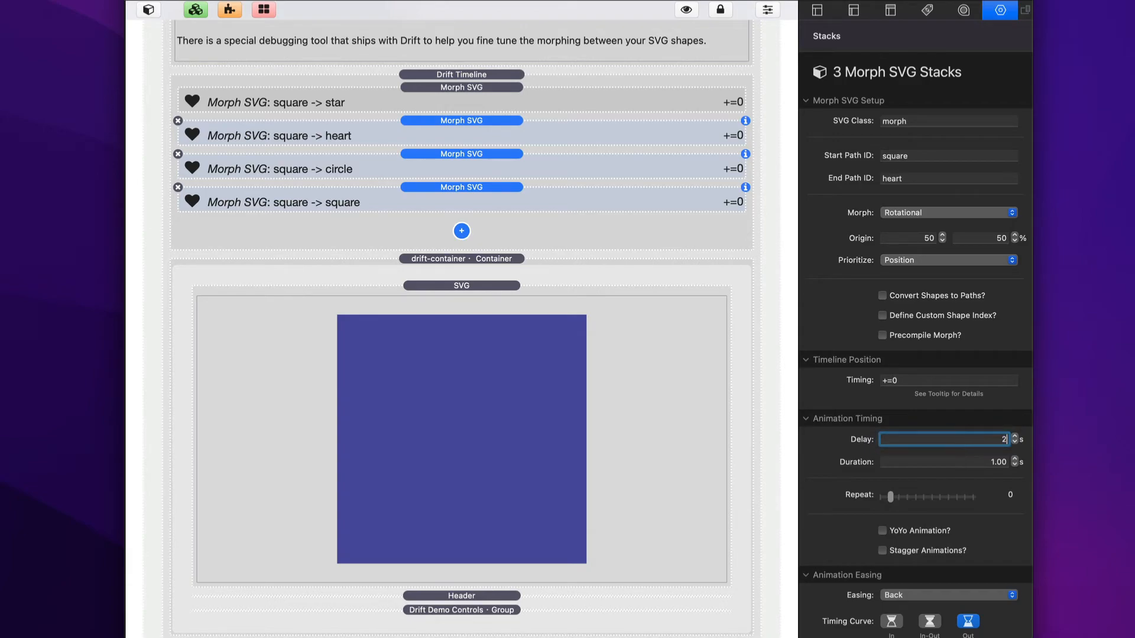
key("Tab")
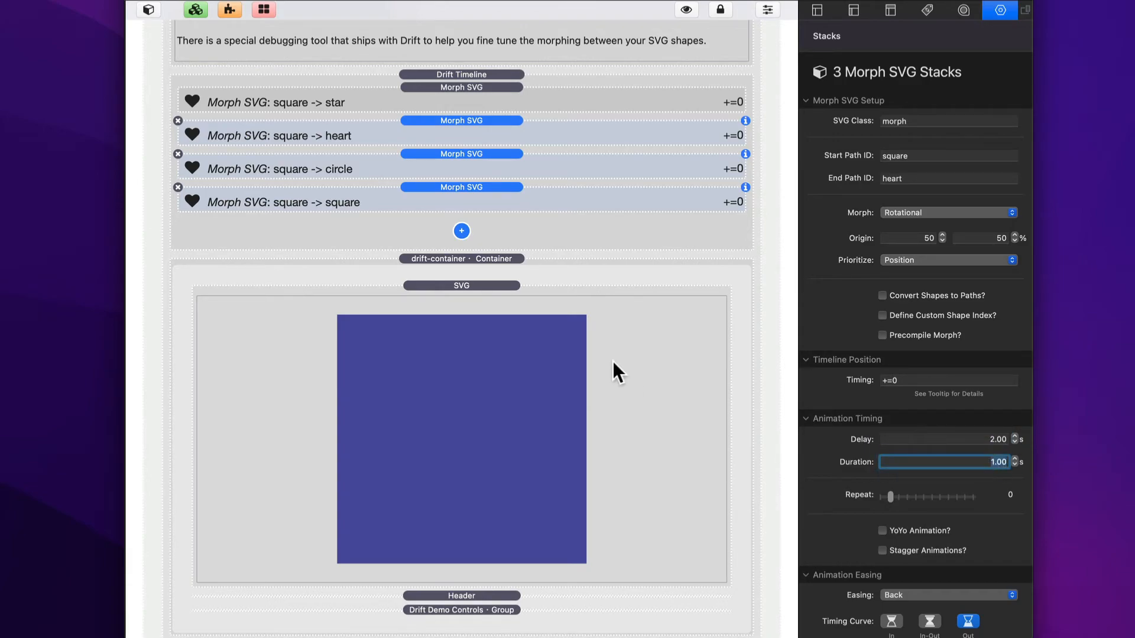
key("super+r")
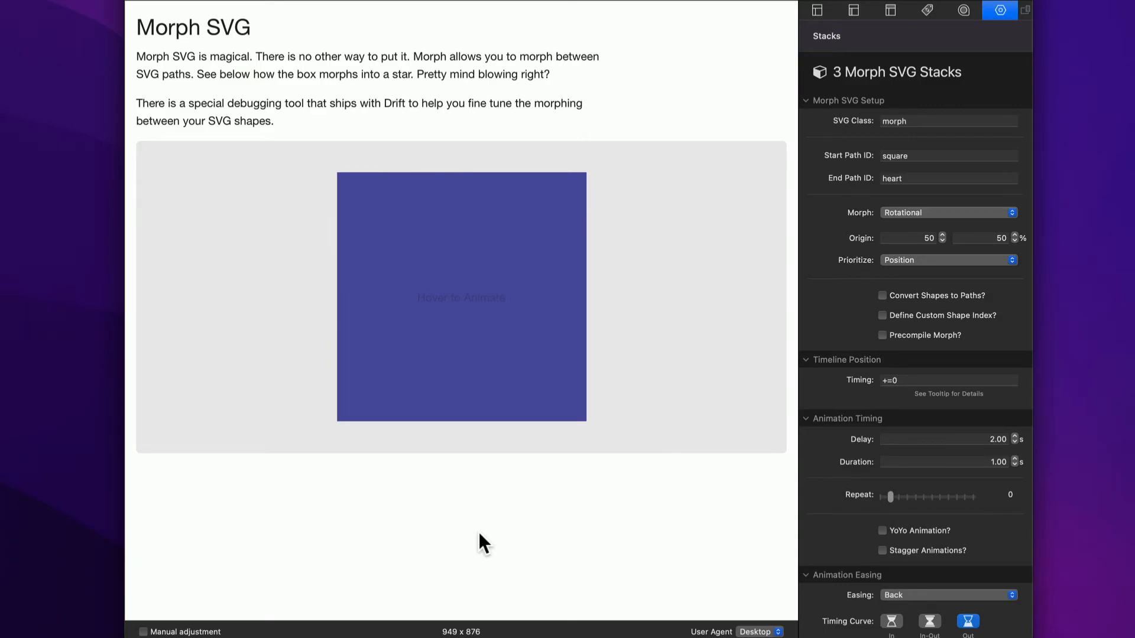
key("super+r")
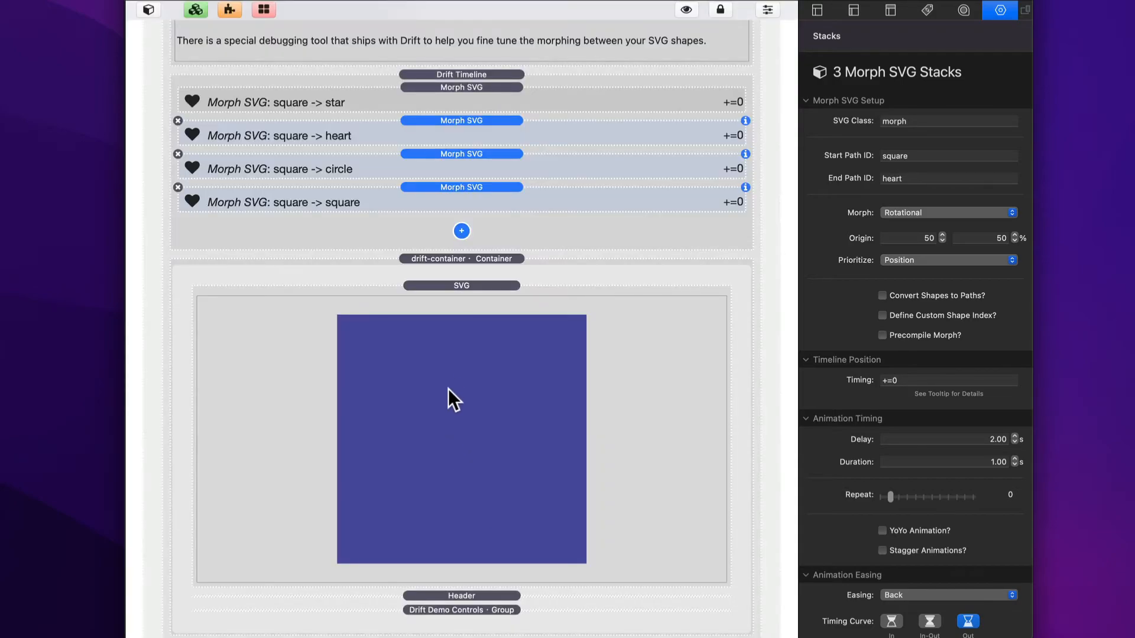
Step: Open the SVG stack's markup, examine the circle and square paths, and close it without changes
left_click(465, 285)
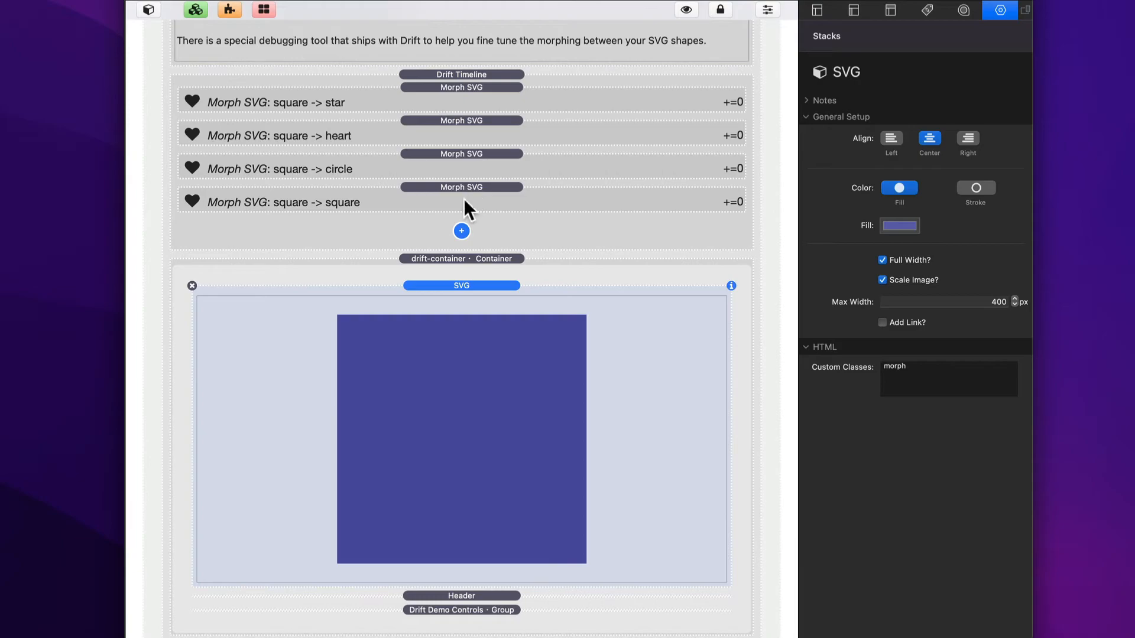
double_click(431, 361)
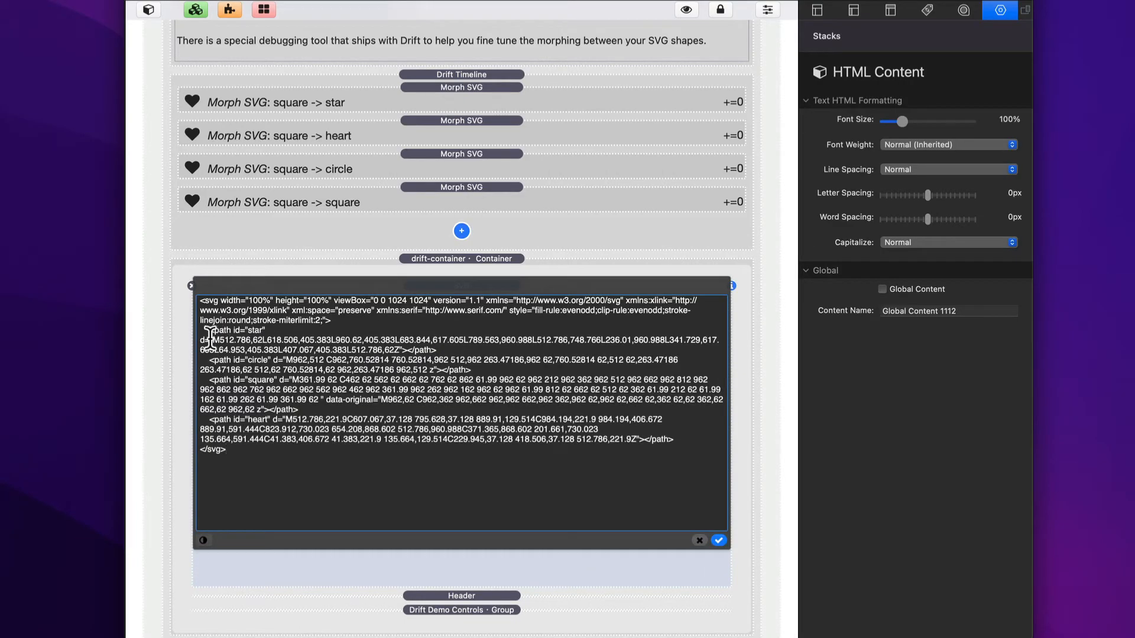
left_click_drag(206, 359, 327, 407)
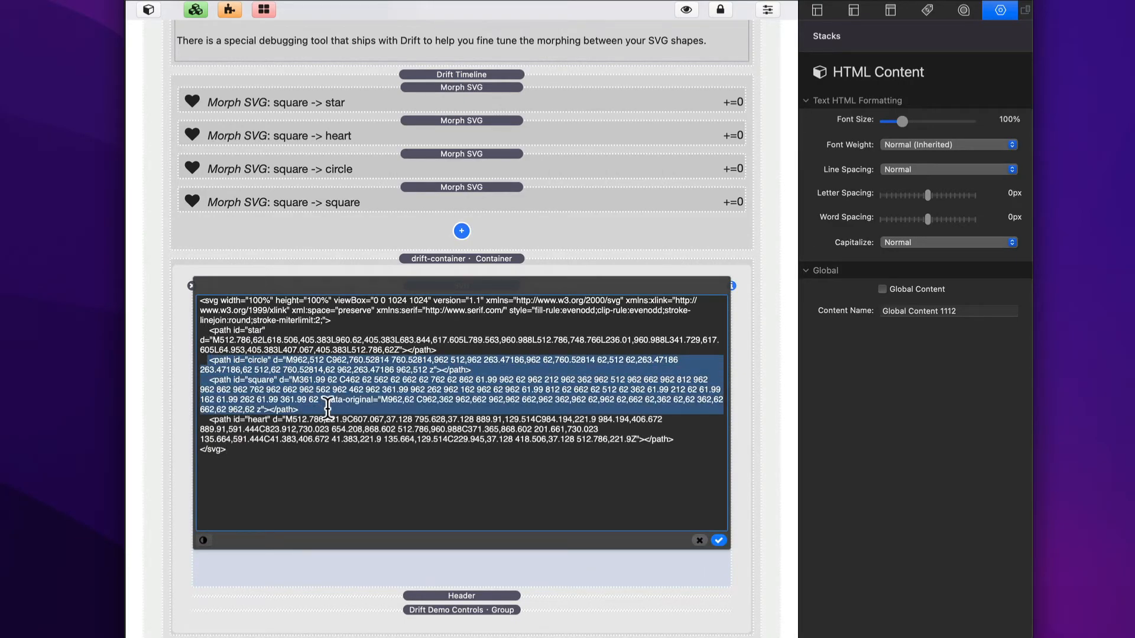
left_click(315, 385)
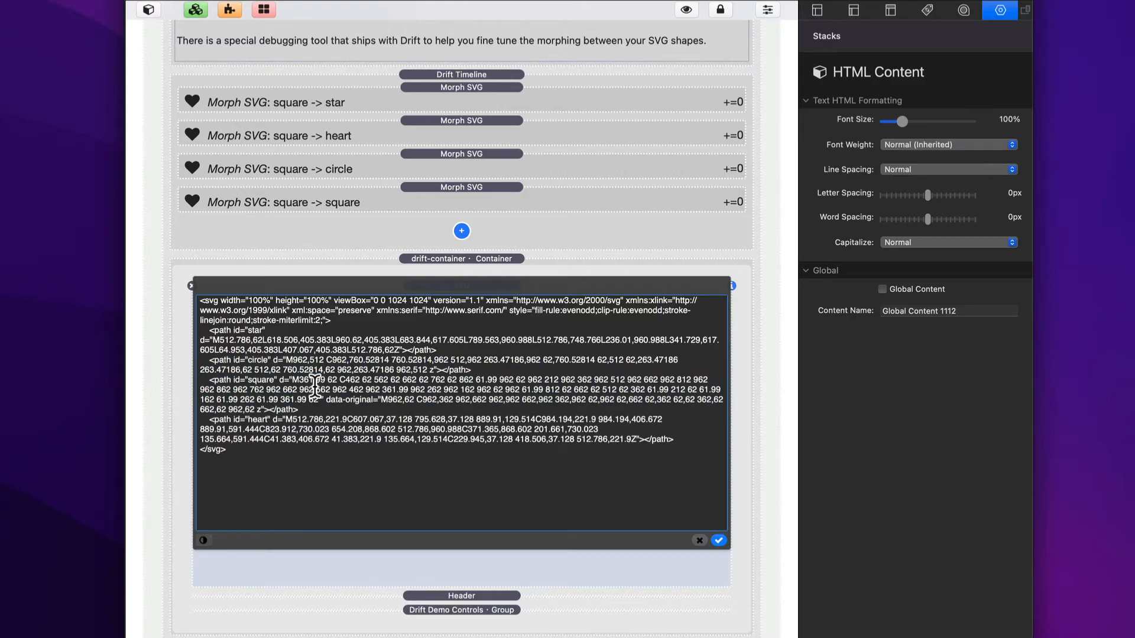
left_click(699, 540)
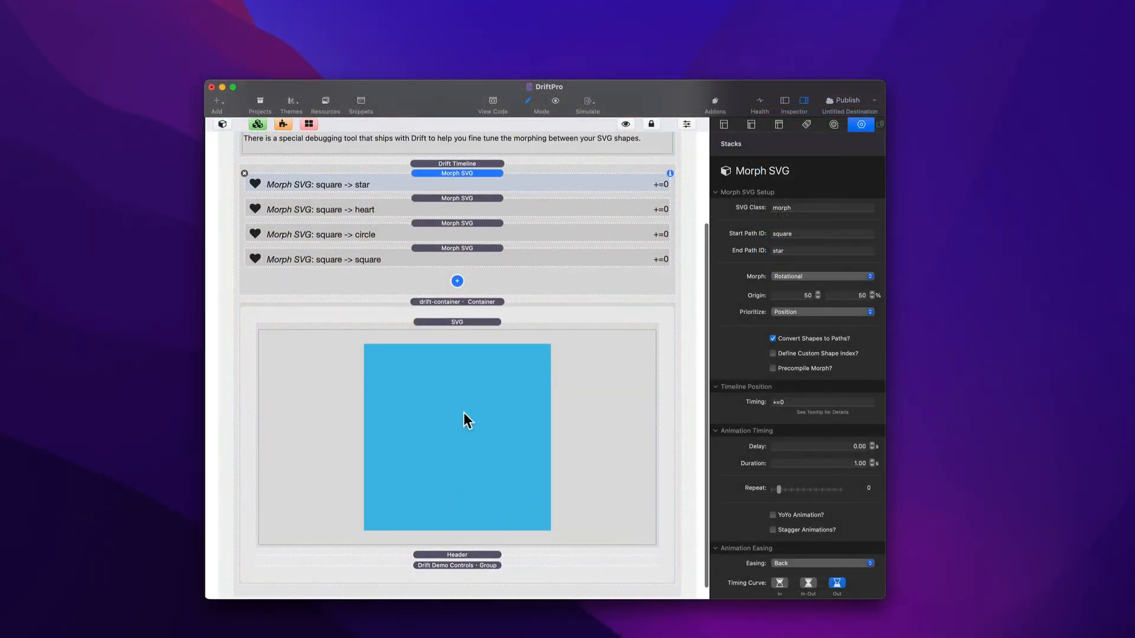
Step: Preview the Morph SVG animation twice to examine how the shapes transition, returning to the page's SVG stack
key("super+r")
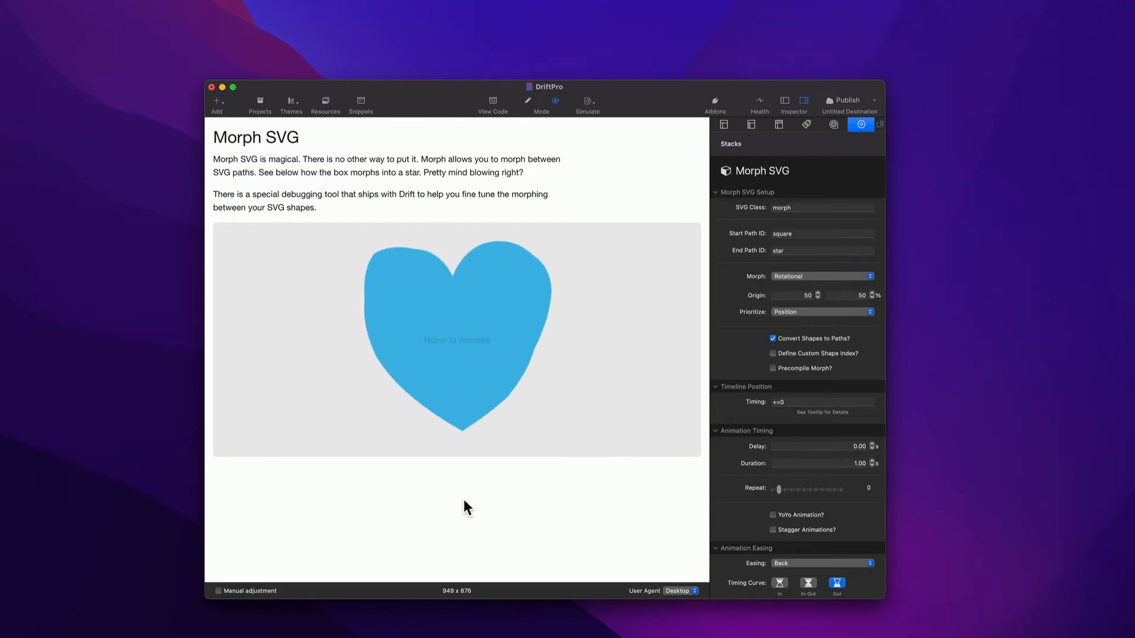
key("super+r")
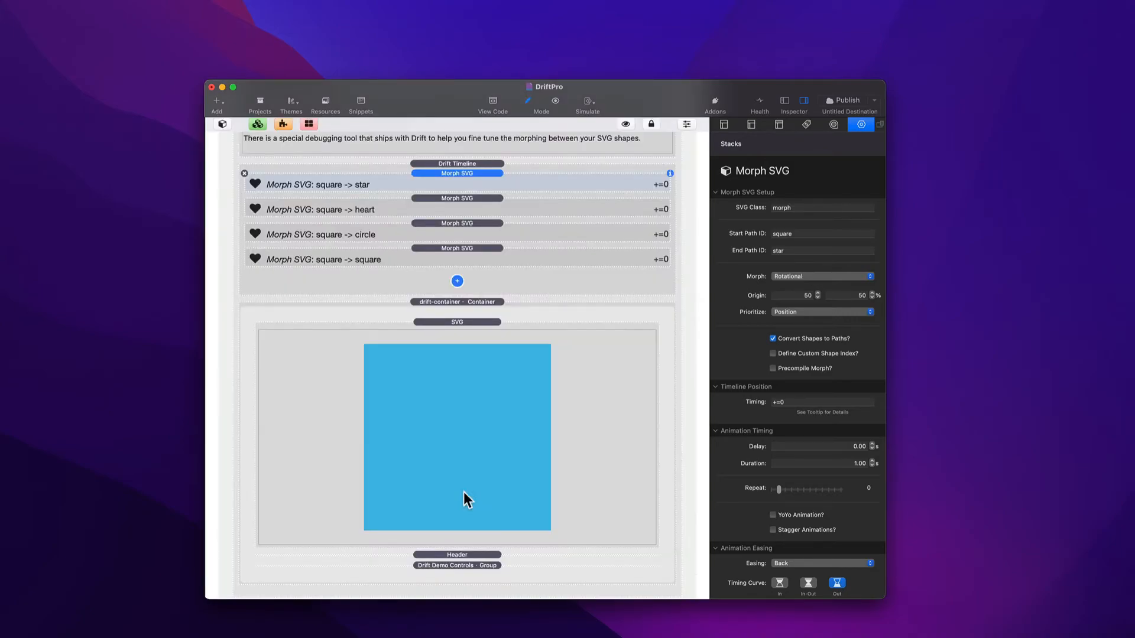
key("super+r")
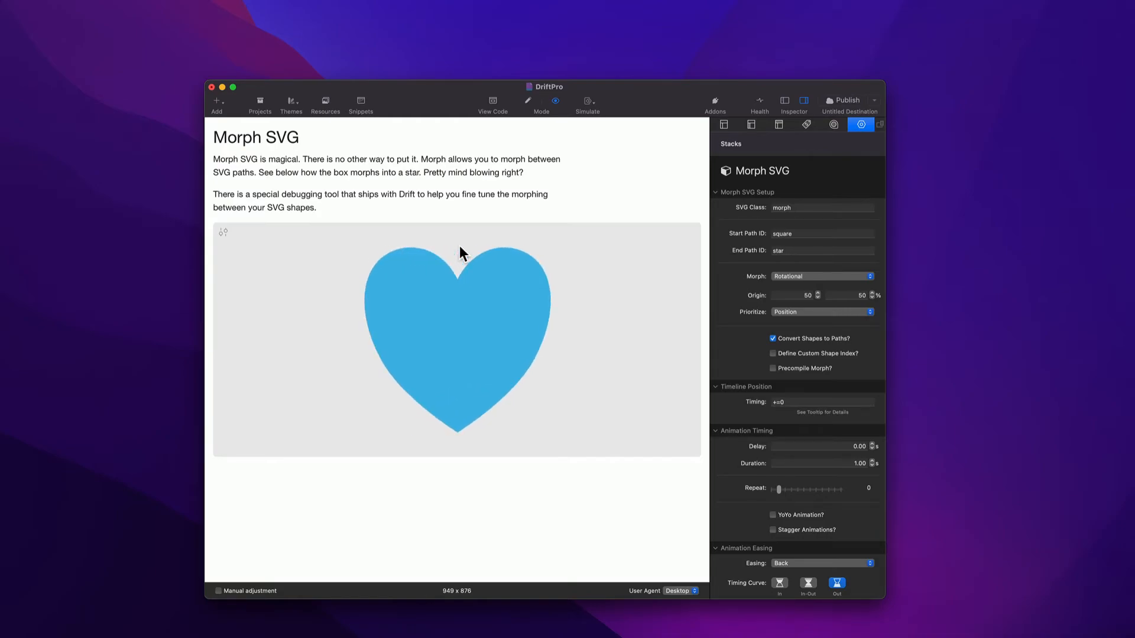
key("super+r")
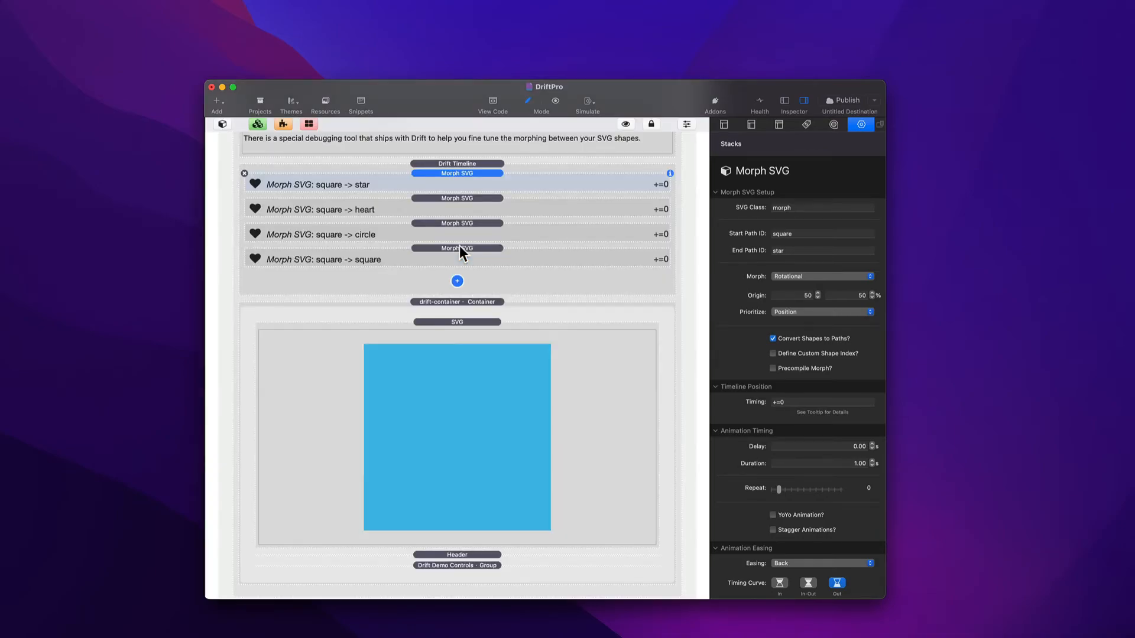
left_click(459, 329)
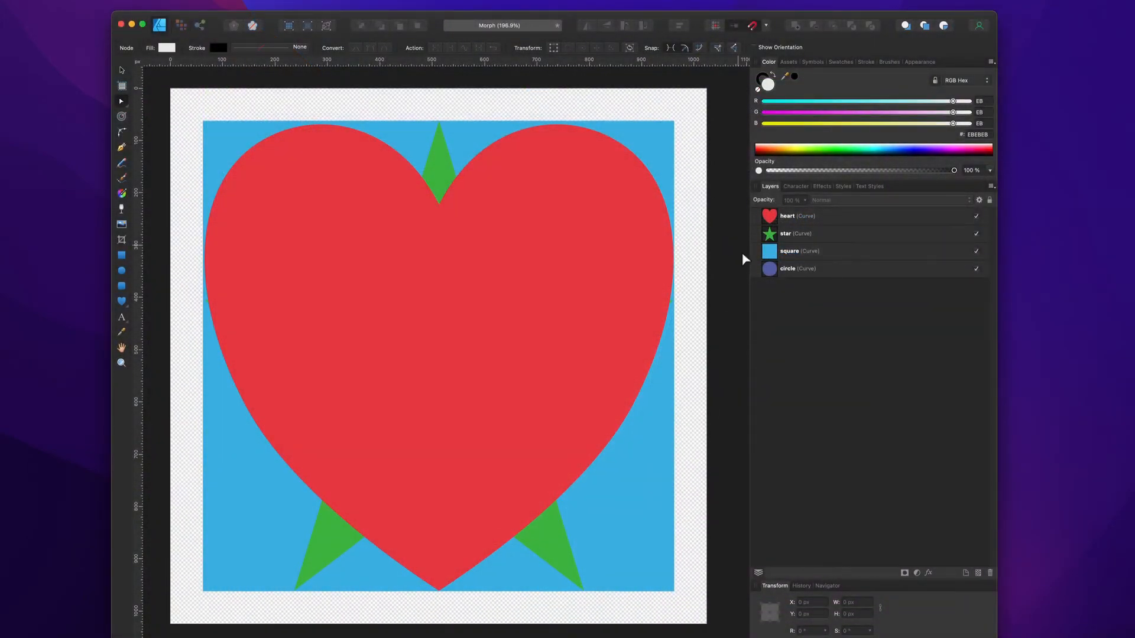
Step: Switch to Affinity Designer and add a node near the midpoint of each of the square curve's four sides
left_click(790, 252)
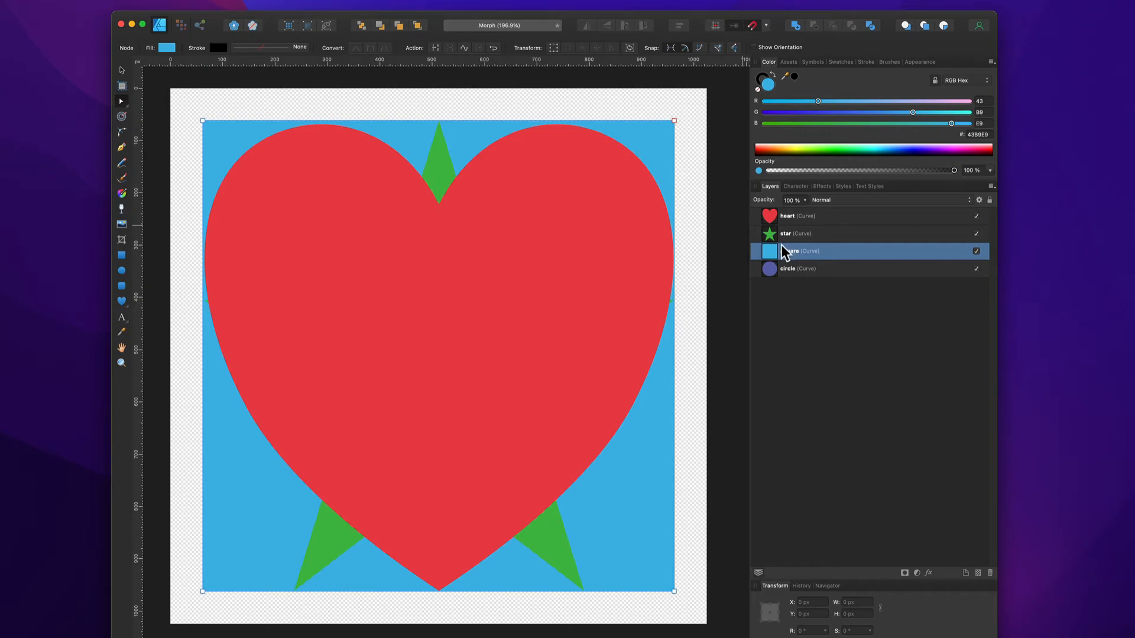
right_click(656, 458)
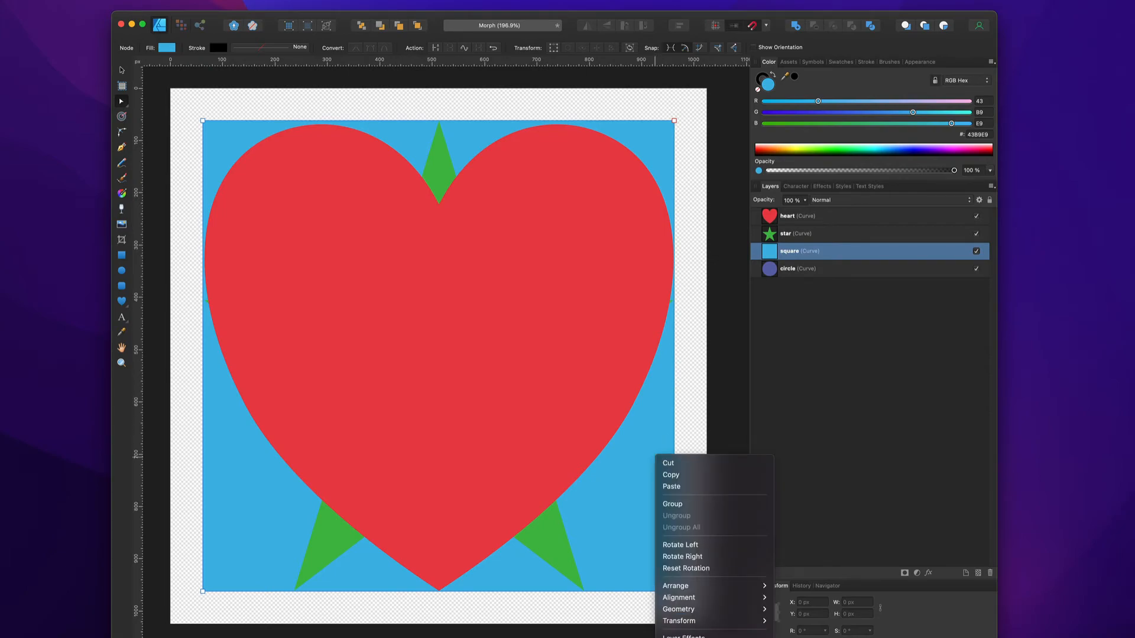
left_click(813, 357)
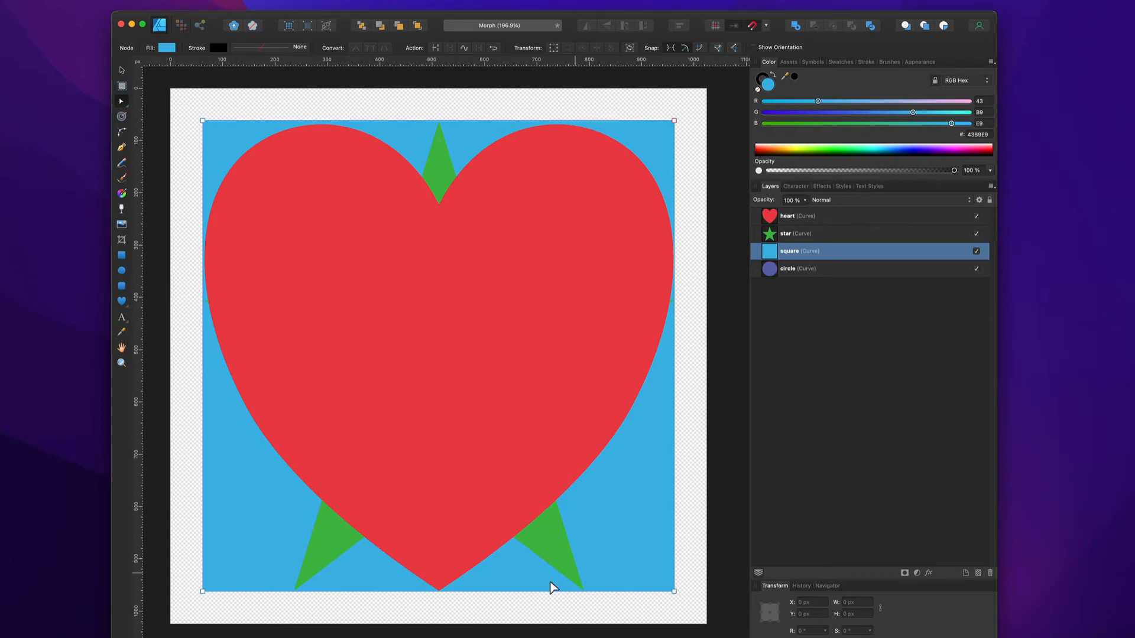
left_click(440, 121)
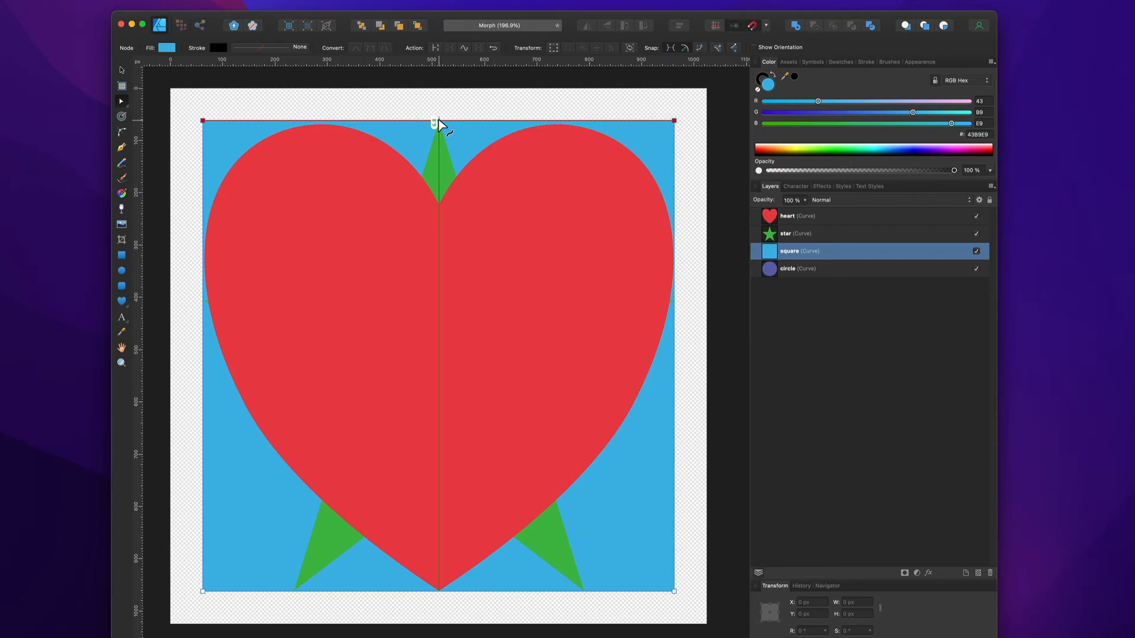
left_click(438, 121)
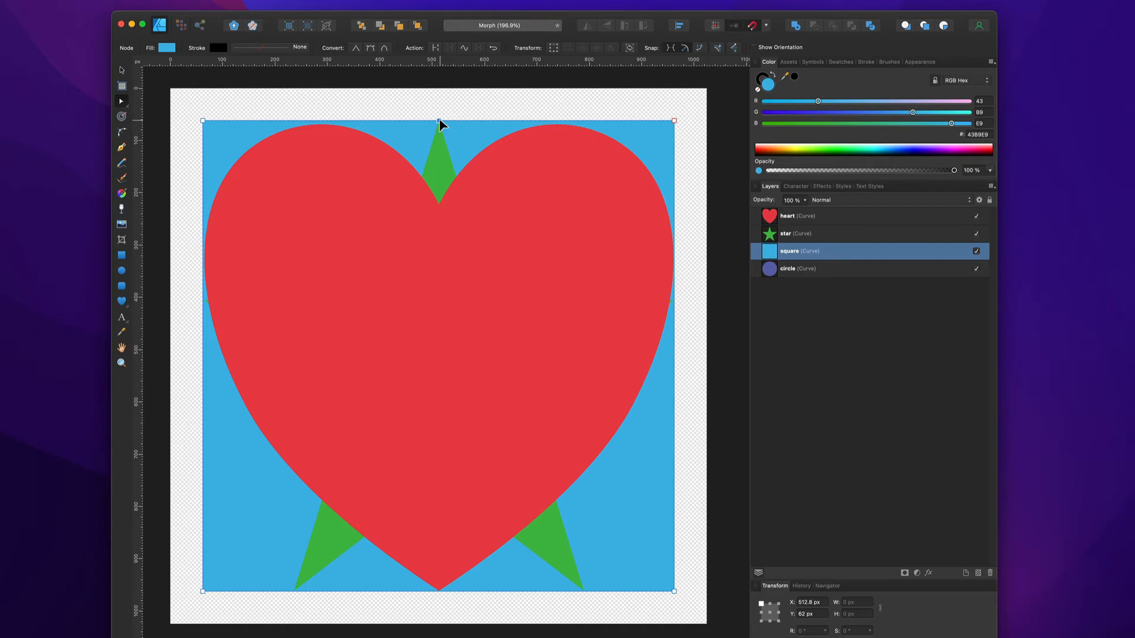
left_click(442, 591)
left_click(438, 591)
left_click(674, 355)
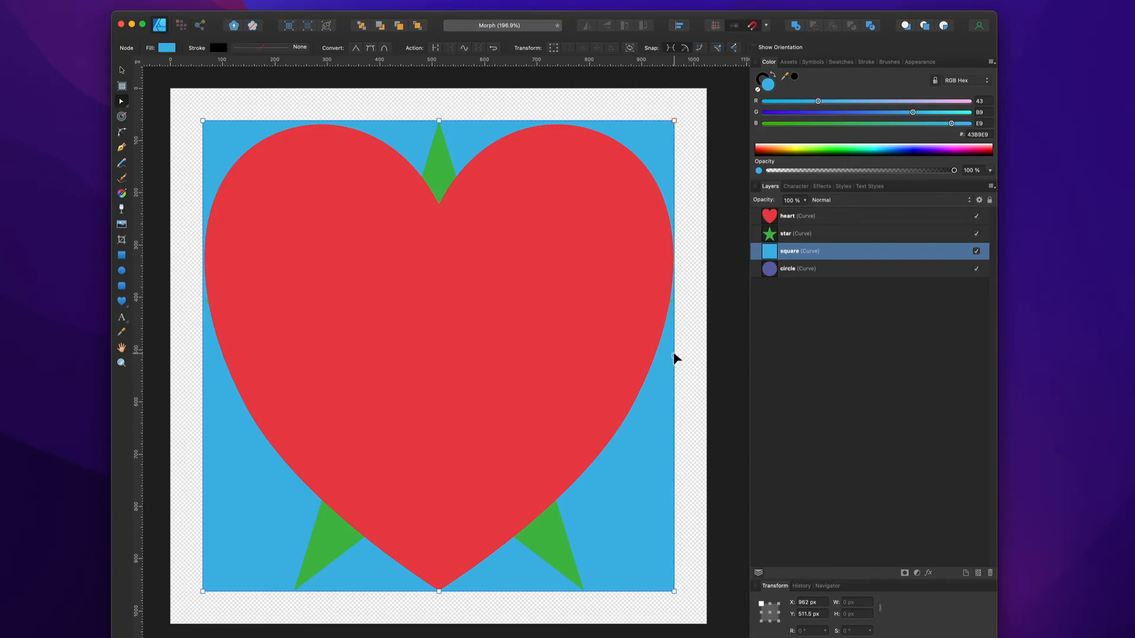
left_click(202, 357)
Step: Hide the heart layer and compare the square's top midpoint node with the star's upper tip
left_click(976, 217)
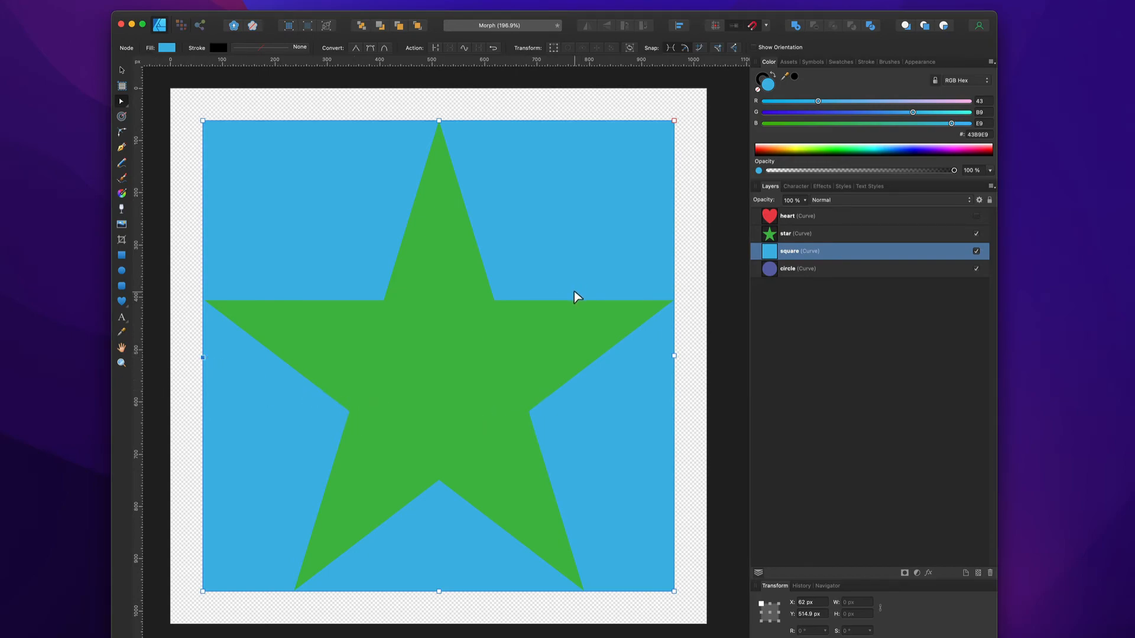
left_click(439, 121)
Step: Show the heart layer again and add a node on the circle curve's lower-right arc at about X 902, Y 737 px
left_click(784, 271)
left_click(976, 216)
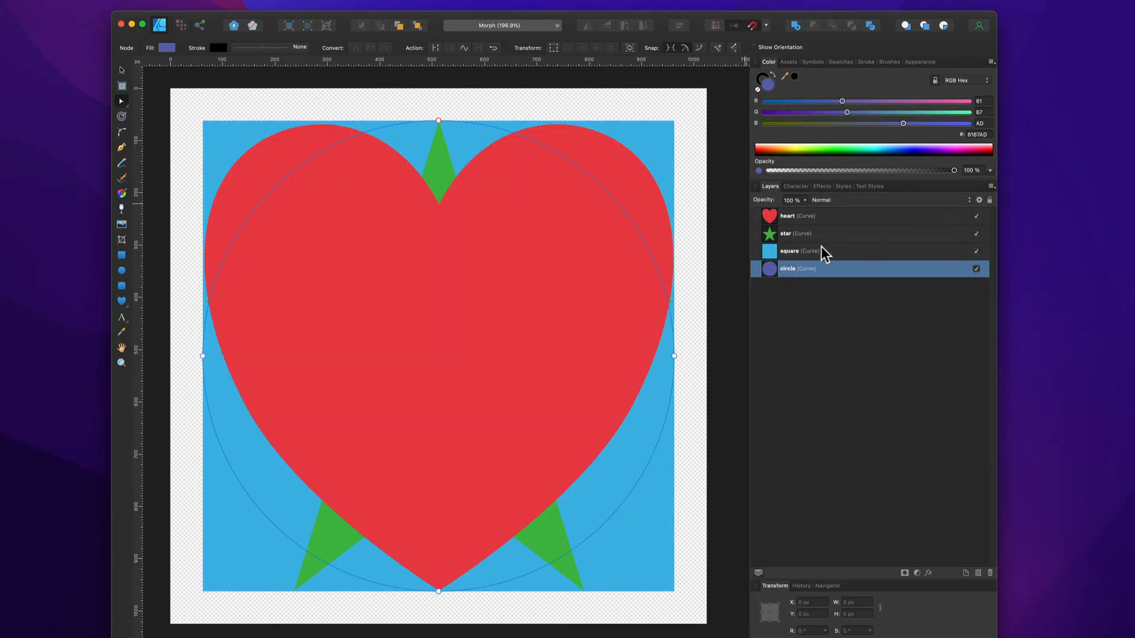
left_click(642, 473)
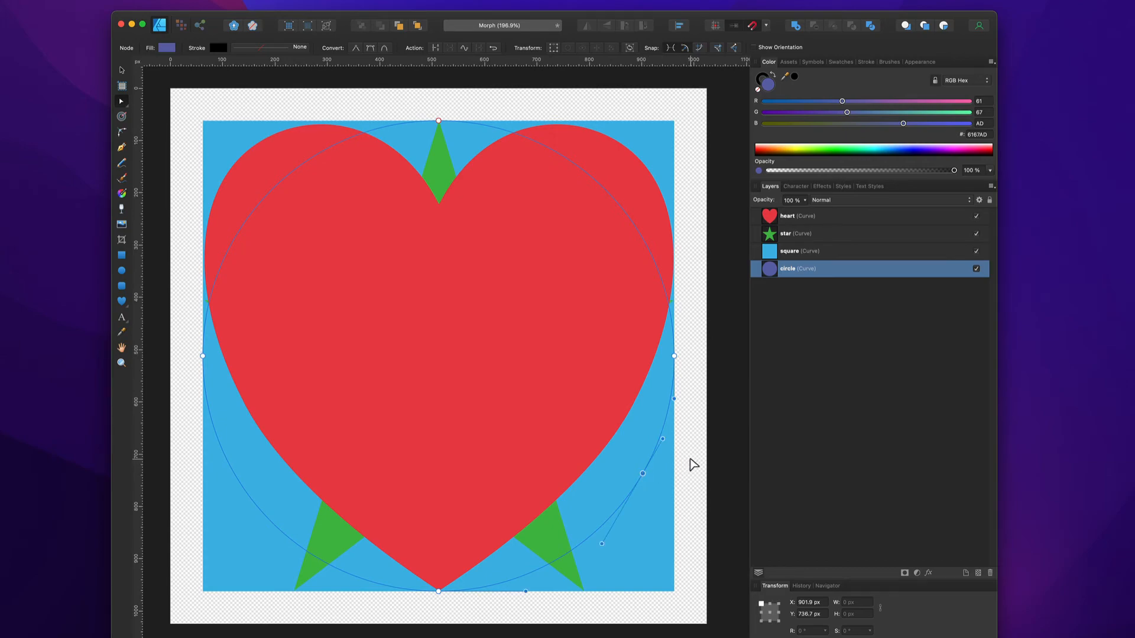
Step: Export the whole document as an SVG named Morph2 on the Desktop, replacing the existing file of that name
left_click(713, 426)
left_click(810, 270)
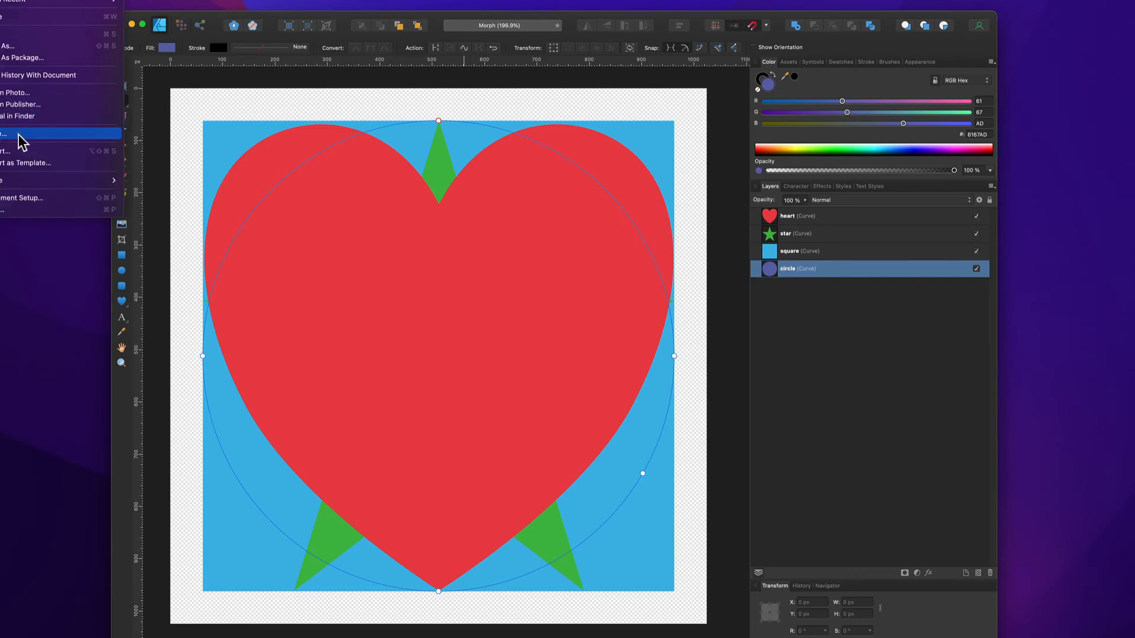
left_click(16, 152)
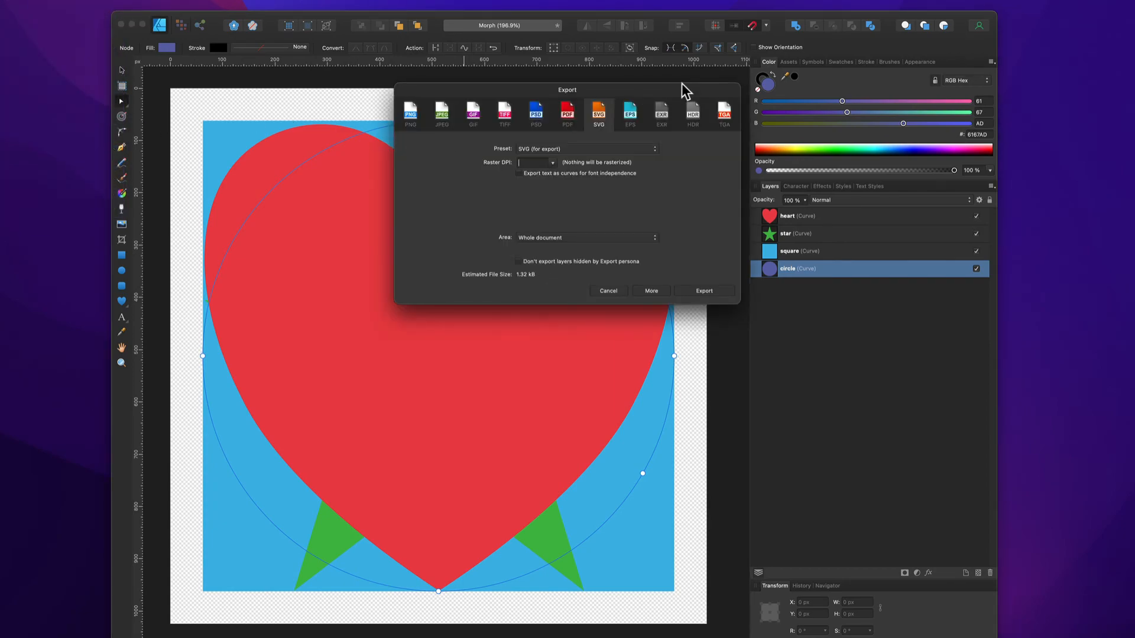
left_click(704, 292)
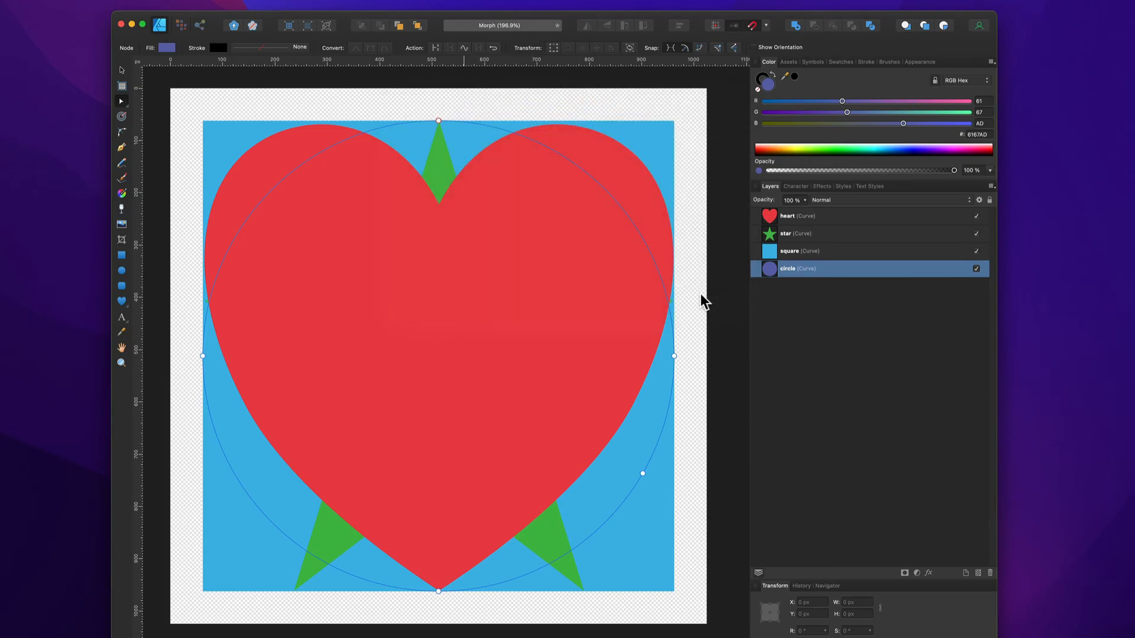
type("Morph2")
key("Return")
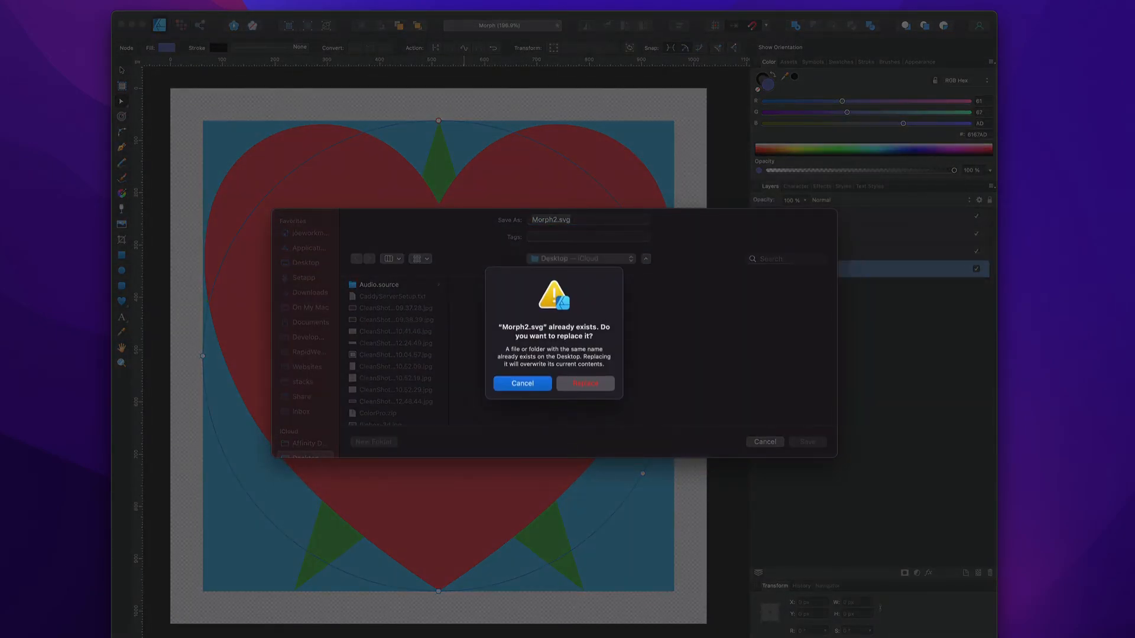
left_click(580, 383)
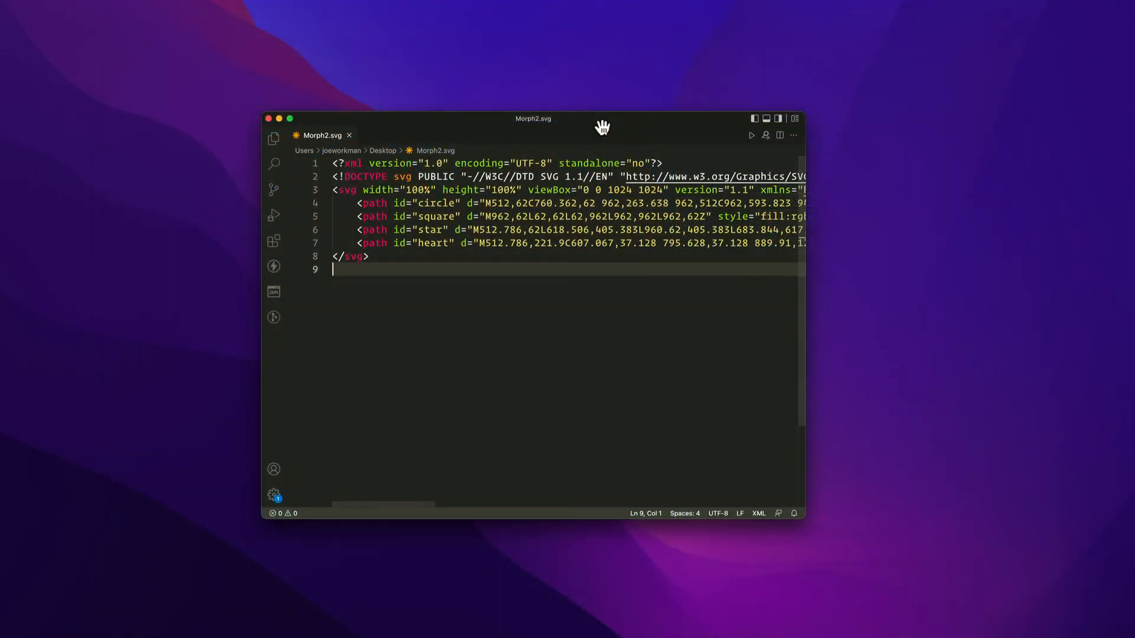
Step: Switch to Visual Studio Code with Morph2.svg open, widen its window and copy the complete svg element's markup
left_click_drag(611, 121, 590, 117)
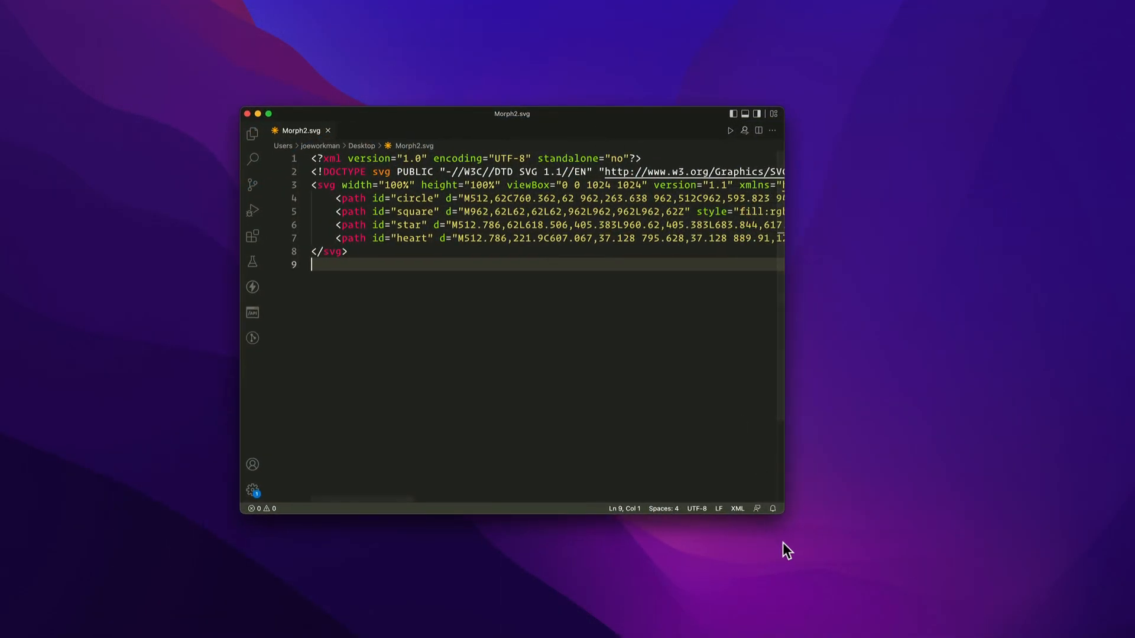
left_click_drag(779, 510, 932, 502)
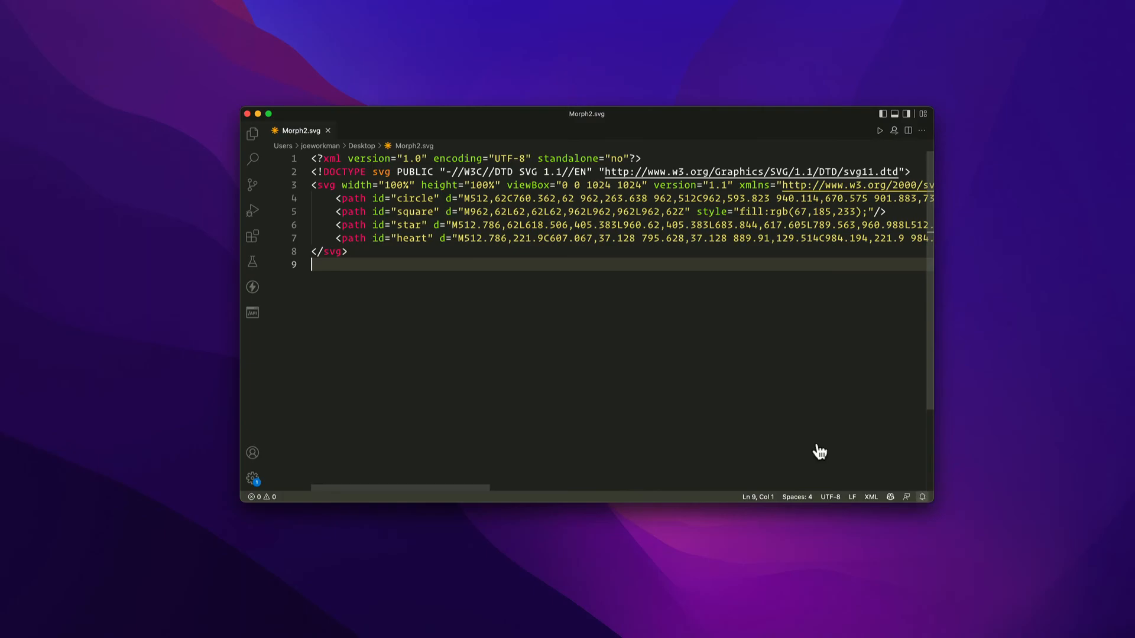
left_click_drag(329, 198, 432, 238)
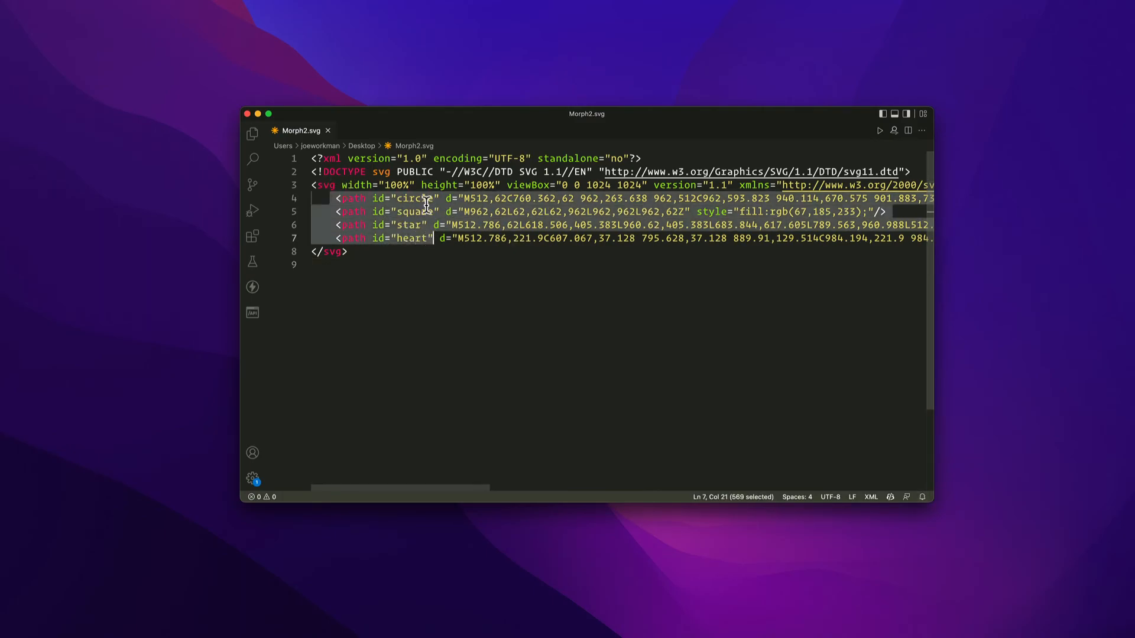
left_click(381, 187)
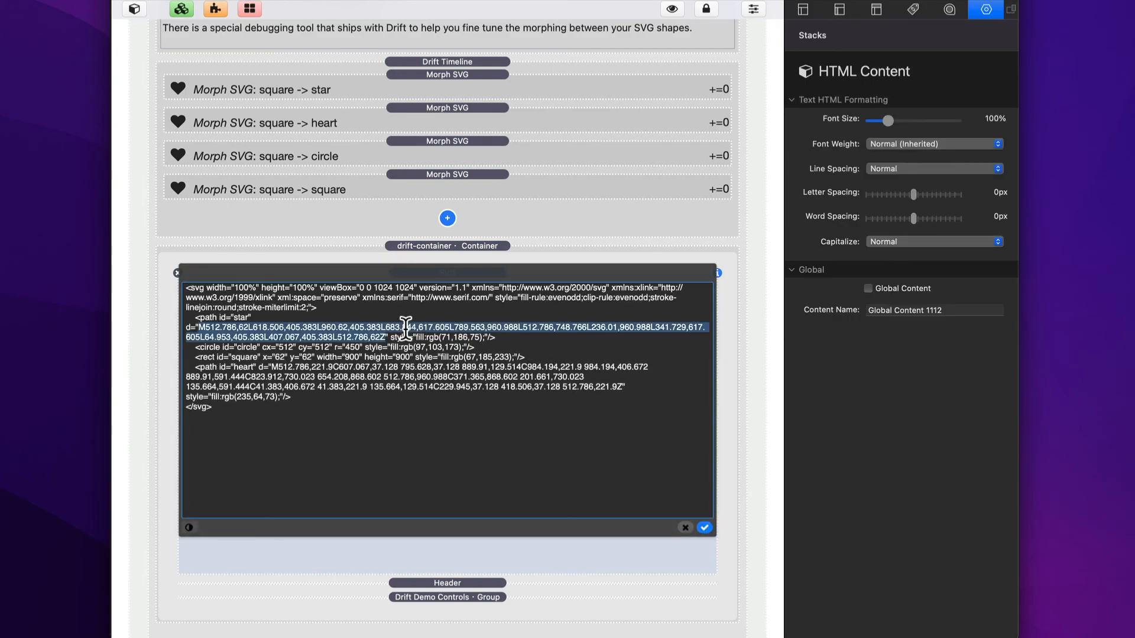
Step: Switch to RapidWeaver and replace all the markup in the SVG stack with the copied Morph2.svg code
triple_click(405, 329)
key("super+a")
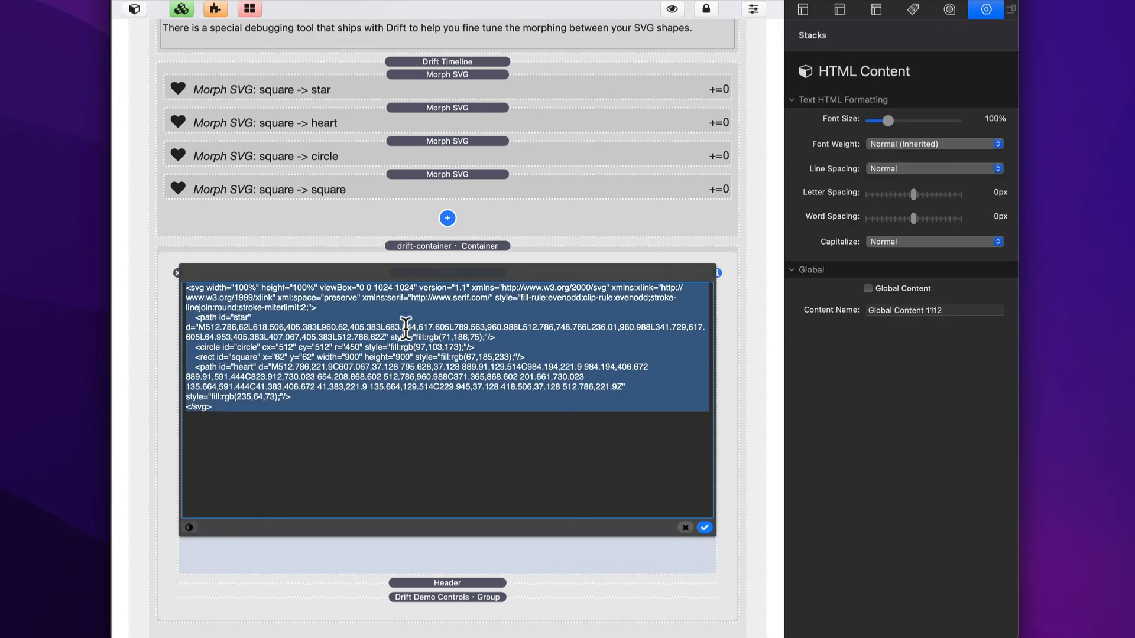
key("BackSpace")
key("super+v")
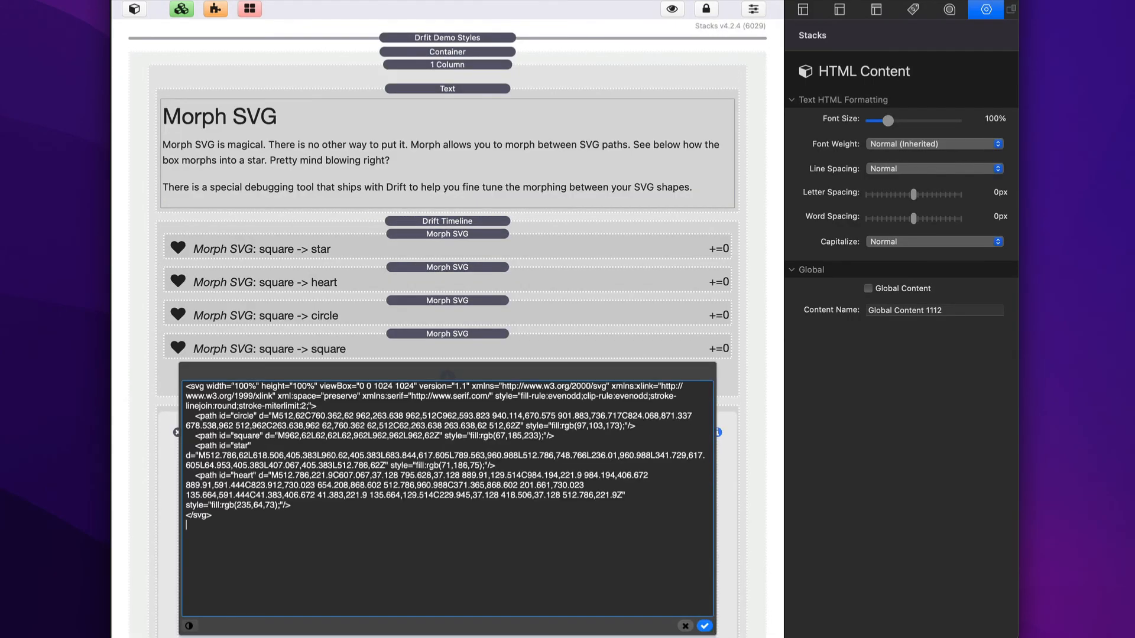
left_click(704, 626)
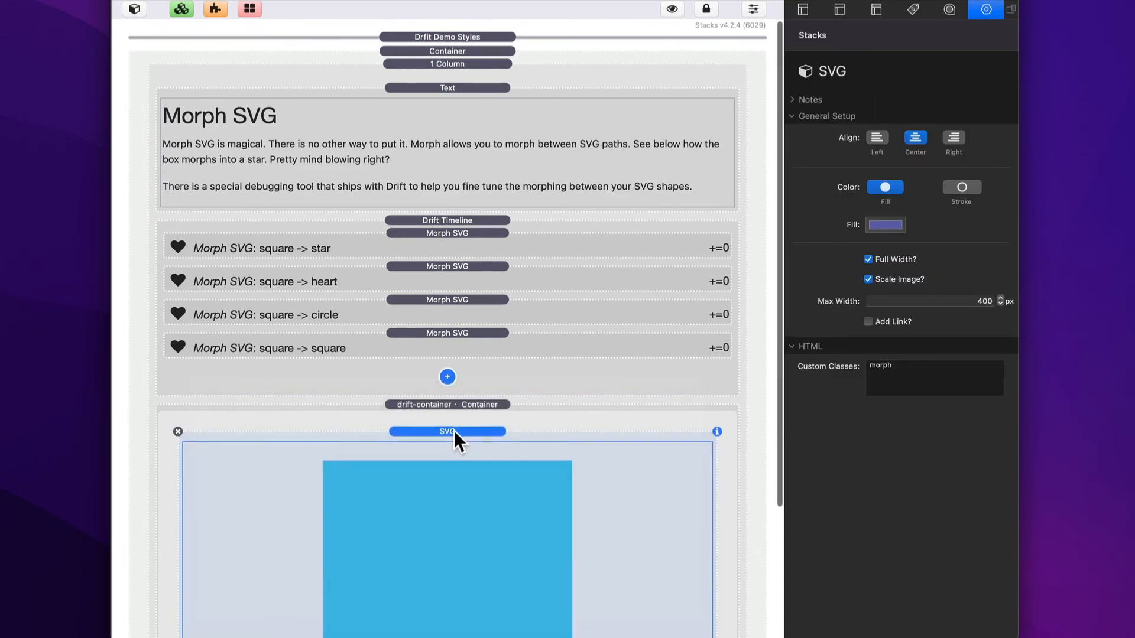
Step: Preview the page to check the morph sequence with the updated paths, and return to the edit view
scroll(452, 431, "down", 5)
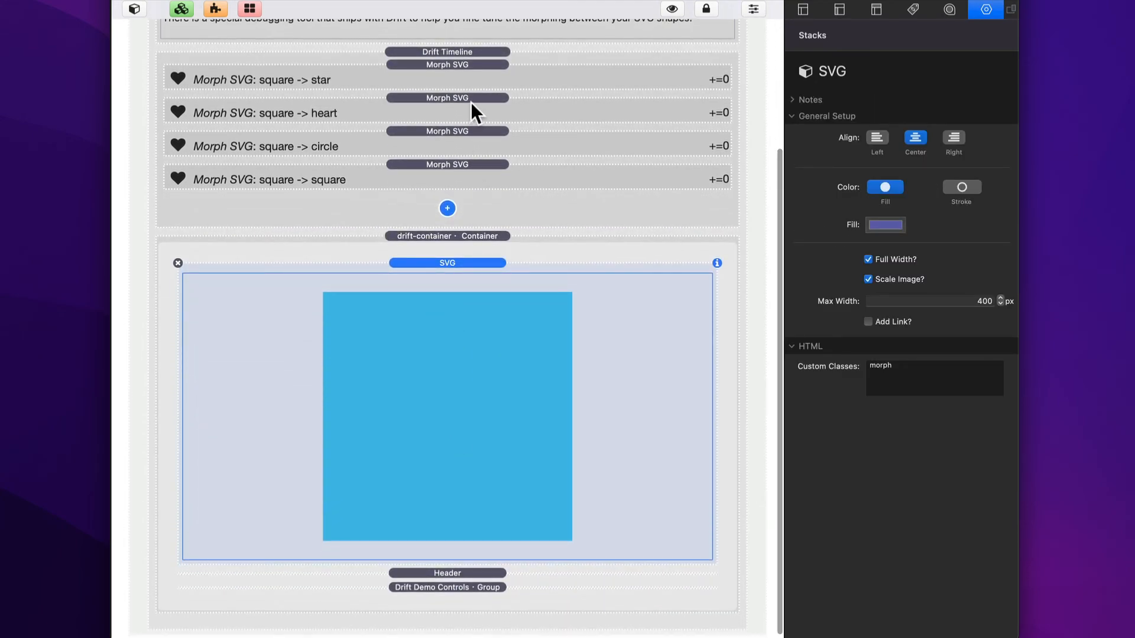
left_click(462, 1)
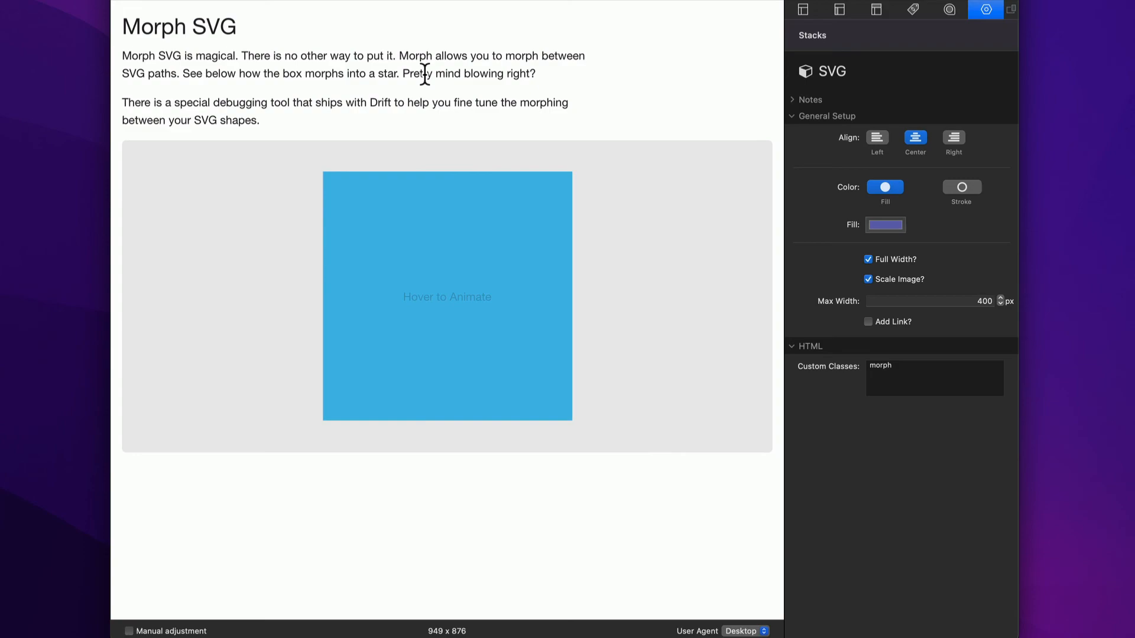
key("super+r")
Step: Delete the heart, circle and square Morph SVG stacks from the Drift Timeline, keeping only the square to star morph
left_click(441, 172)
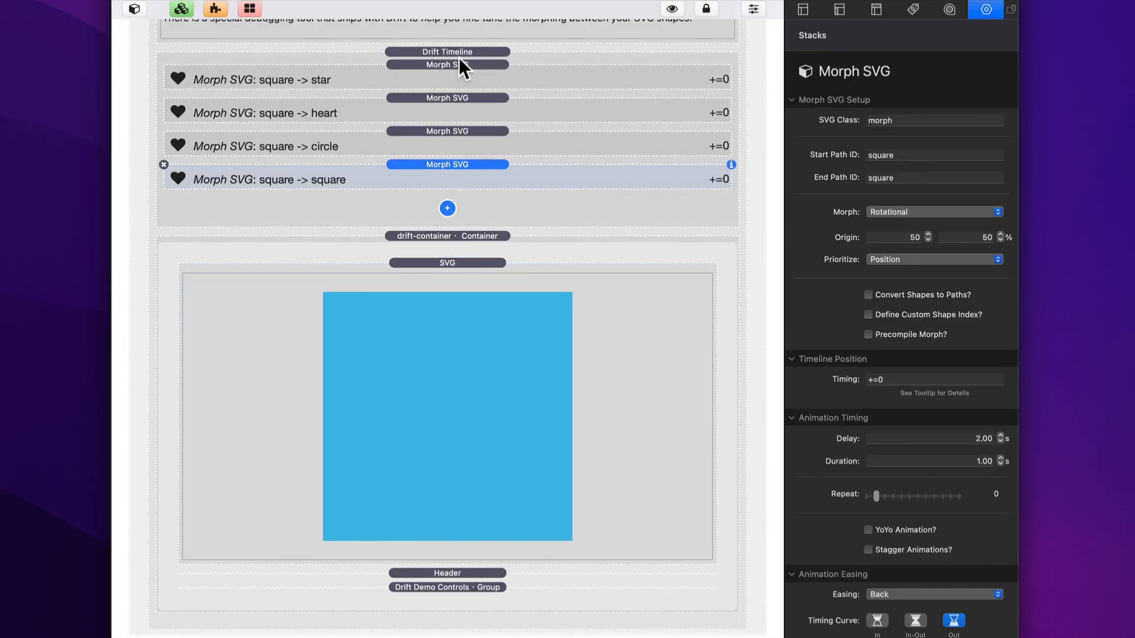
left_click(448, 138, "shift")
left_click(452, 99, "shift")
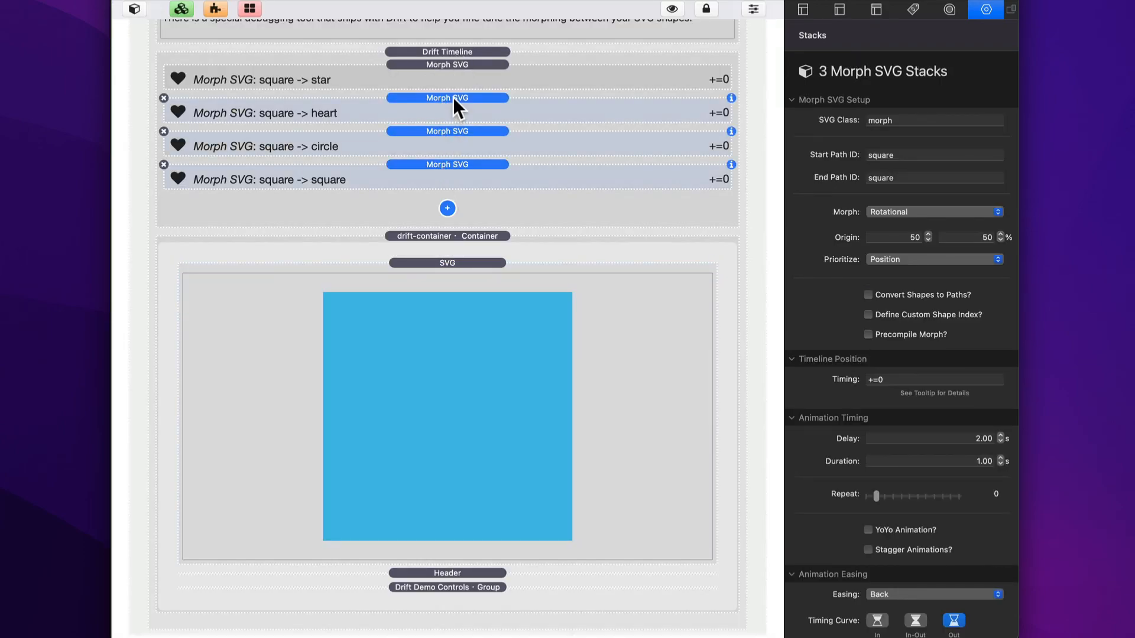
key("Delete")
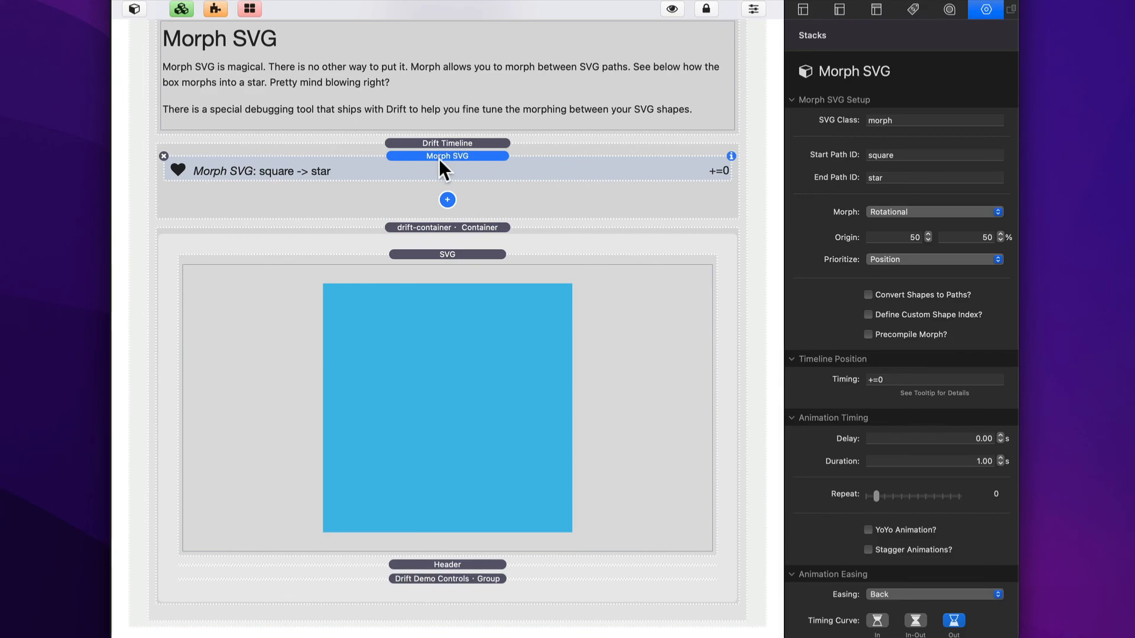
Step: Set the Drift Timeline's trigger to Hover
scroll(804, 342, "up", 2)
left_click(568, 190)
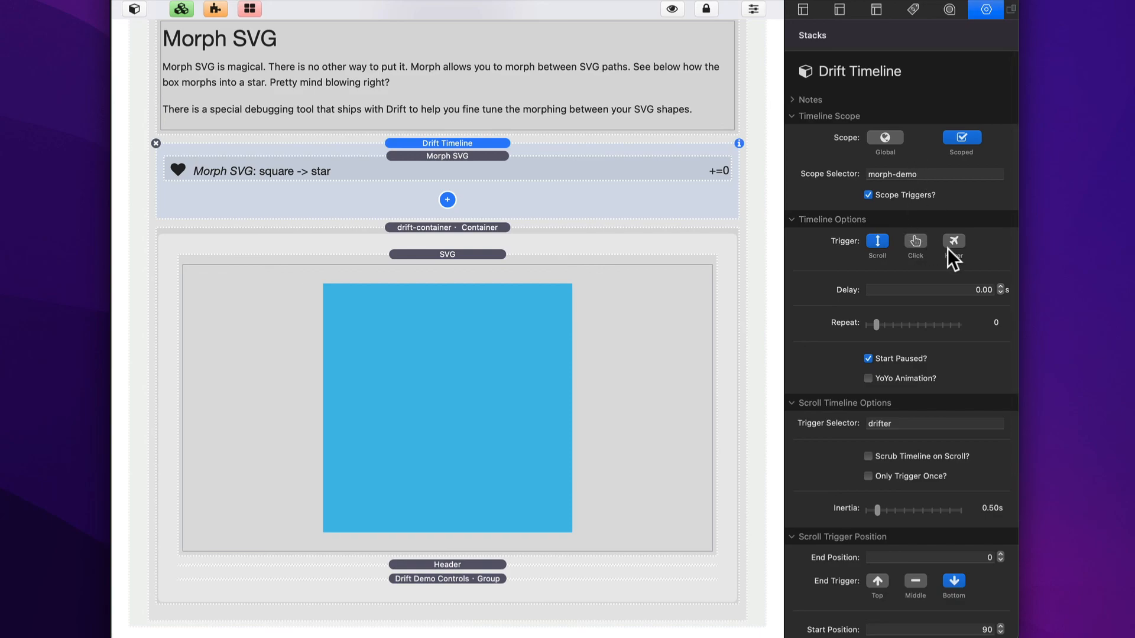
left_click(878, 239)
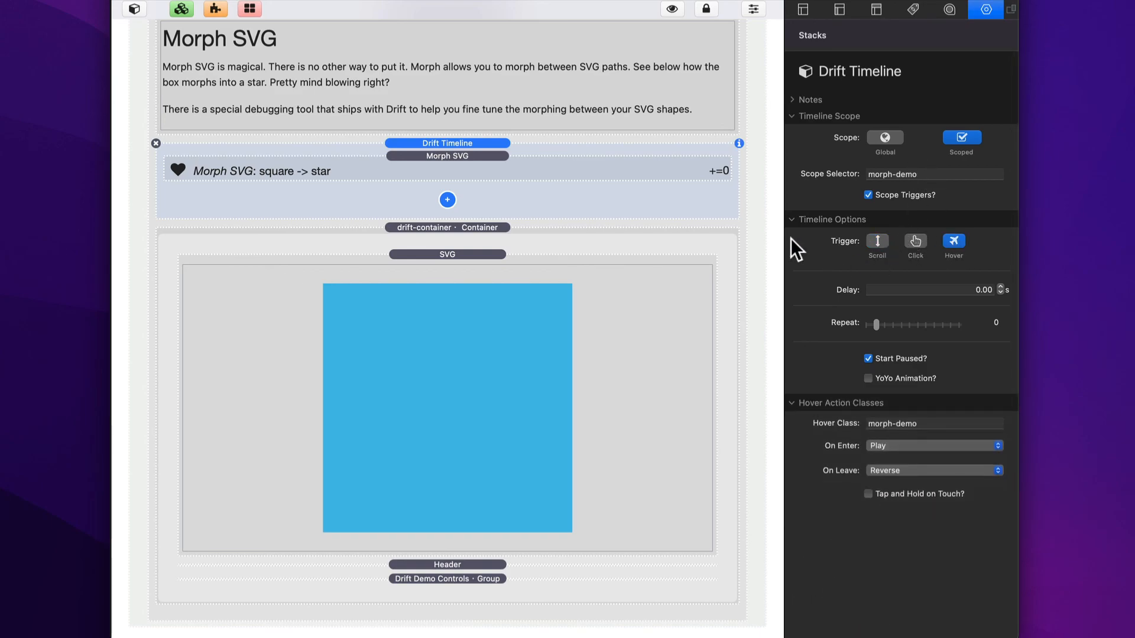
Step: Preview the page and repeatedly play and reverse the hover animation to examine how the square morphs into the star
key("super+r")
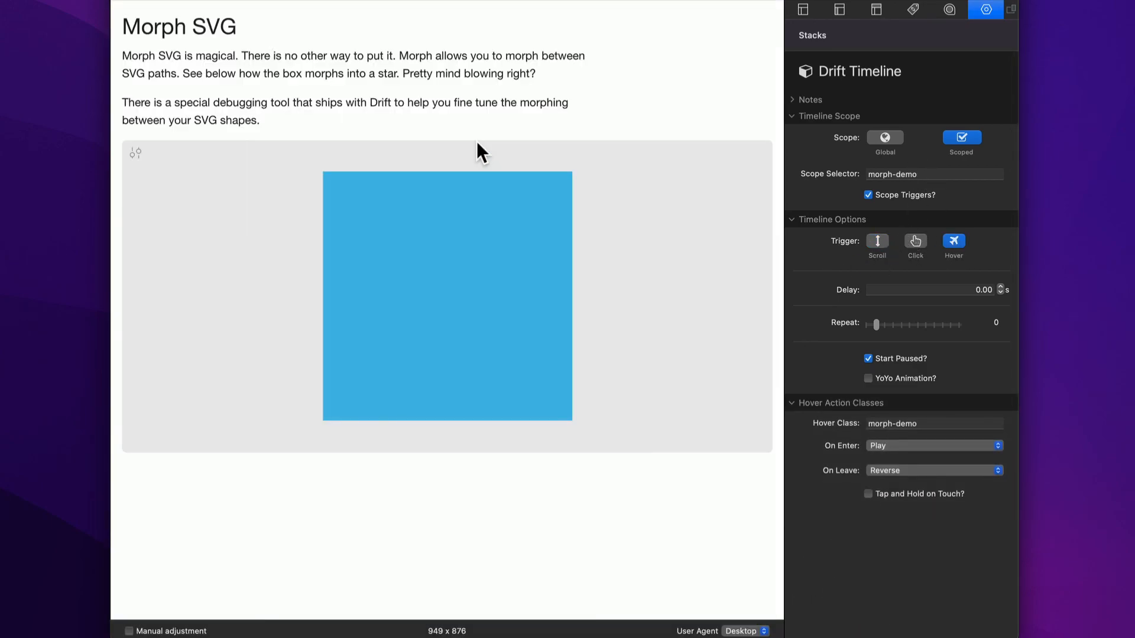
mouse_move(510, 327)
mouse_move(481, 290)
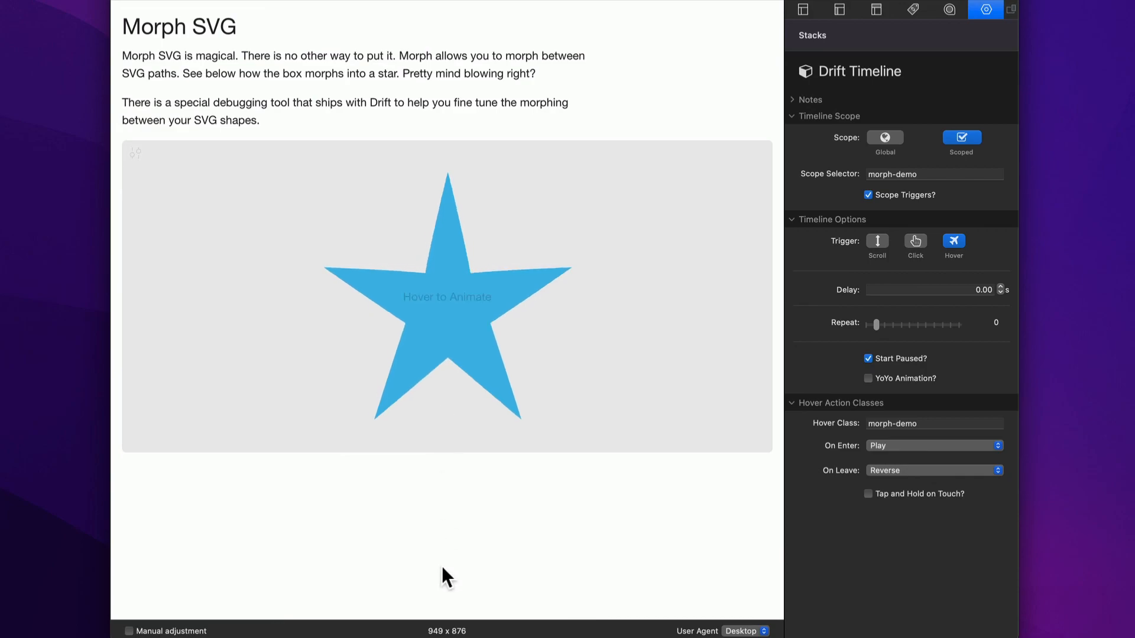
mouse_move(438, 437)
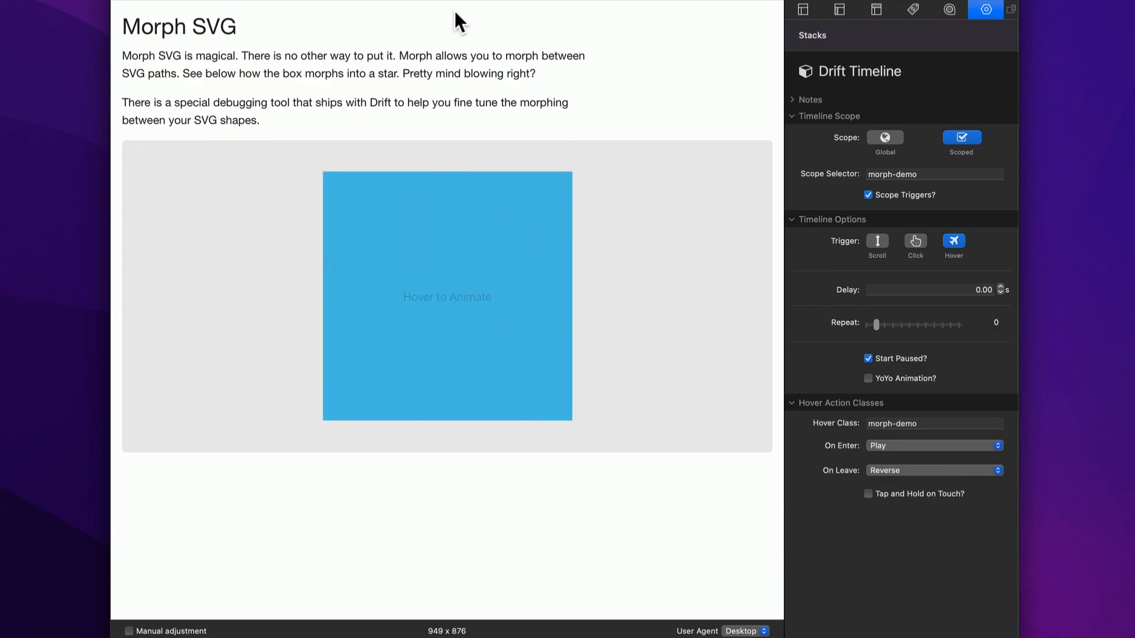
mouse_move(443, 230)
mouse_move(431, 268)
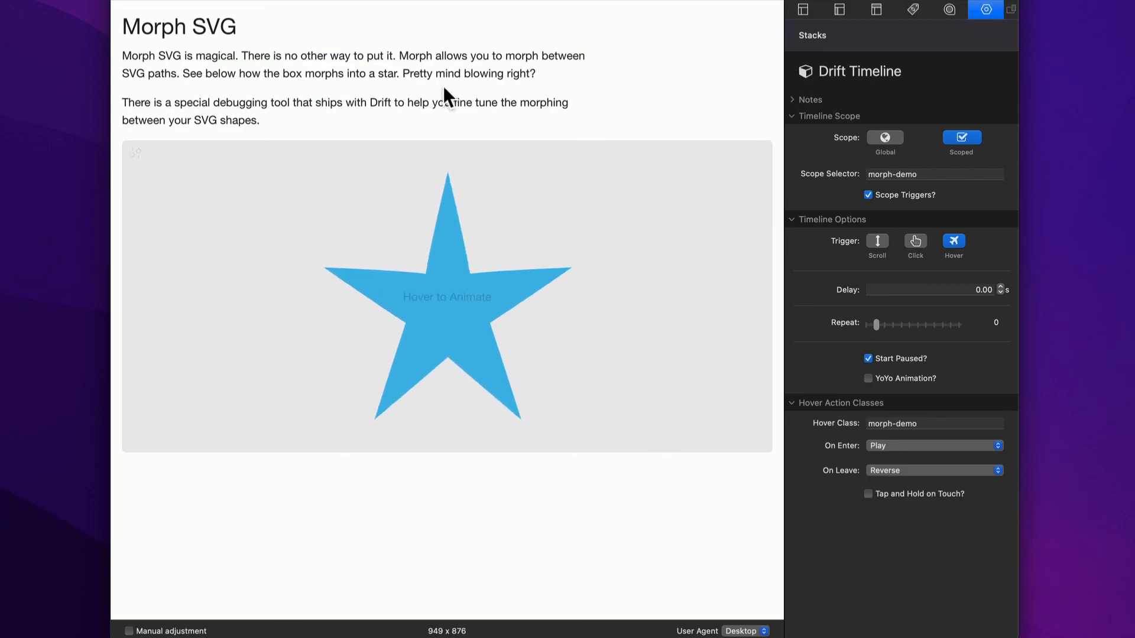
mouse_move(442, 192)
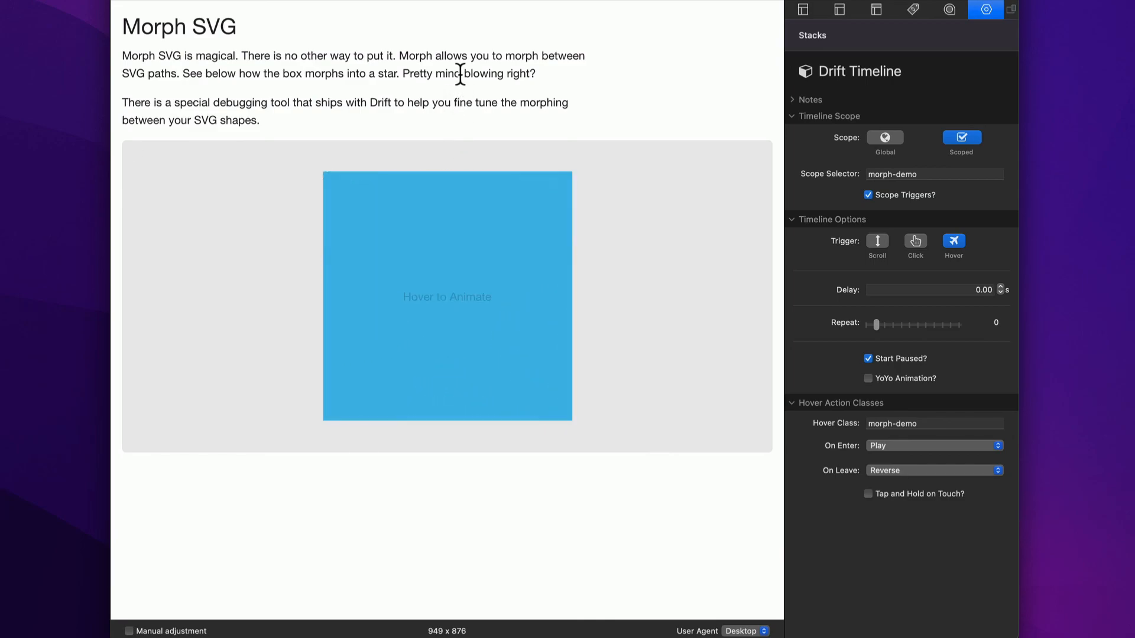
mouse_move(443, 324)
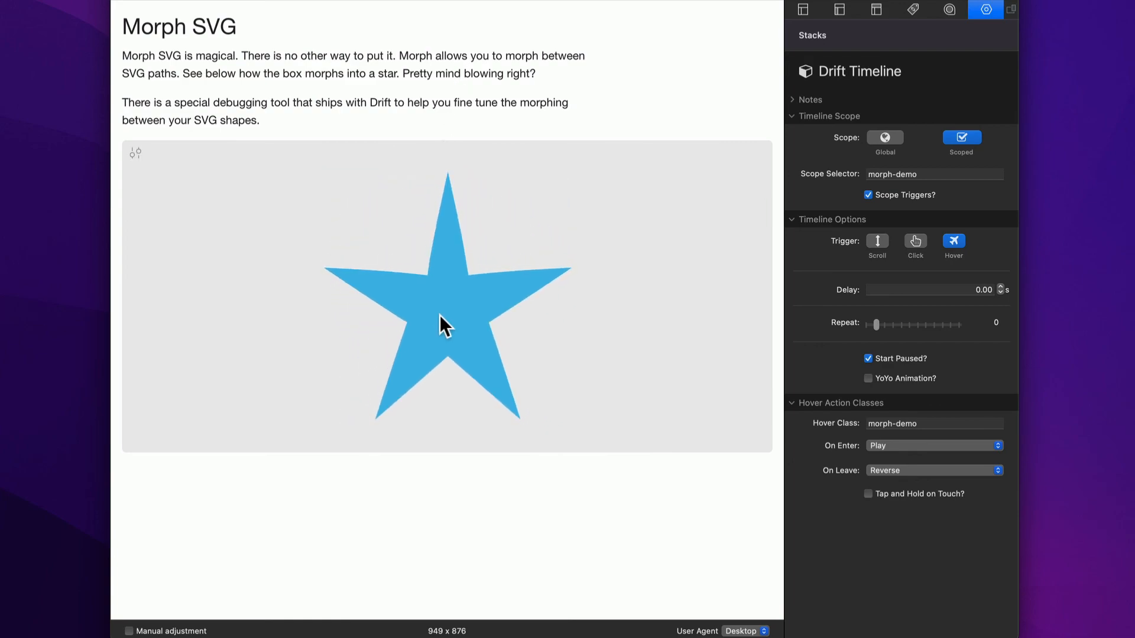